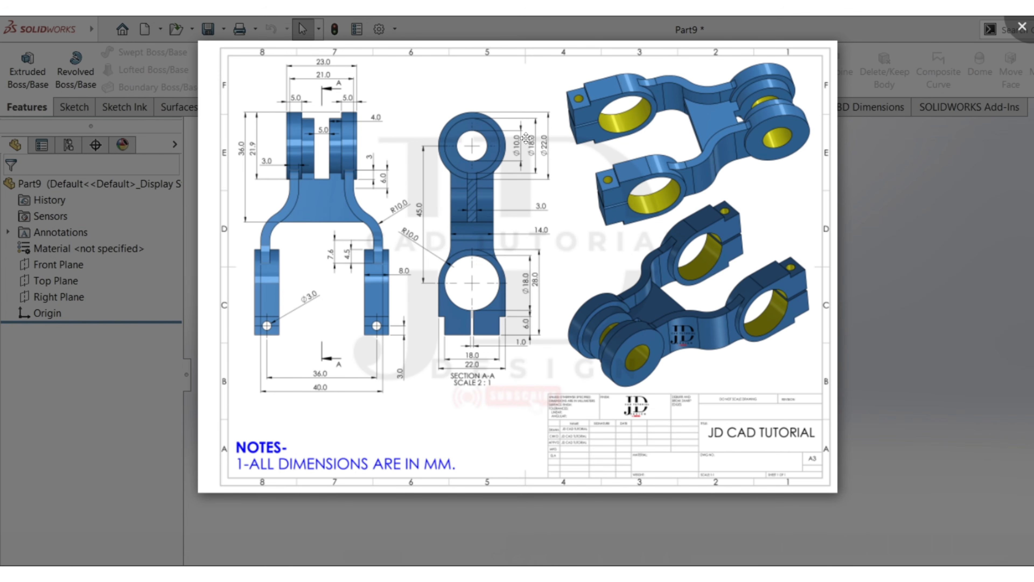
# Examine the dimensions on the enlarged reference drawing of the fork arm, and close it.
pyautogui.scroll(3, 526, 138)
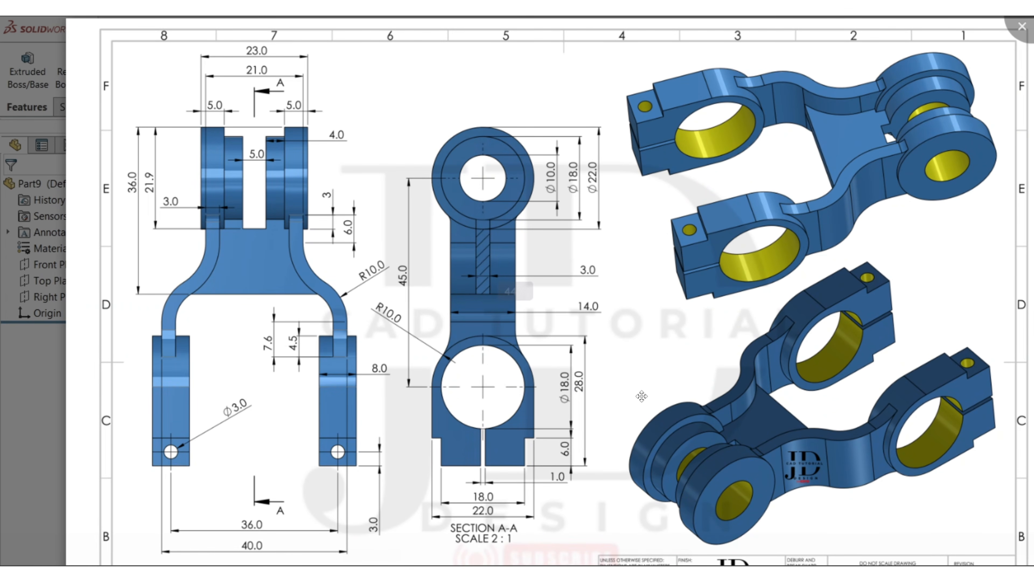
pyautogui.moveTo(642, 396)
pyautogui.mouseDown()
pyautogui.moveTo(621, 262)
pyautogui.moveTo(609, 382)
pyautogui.mouseUp()
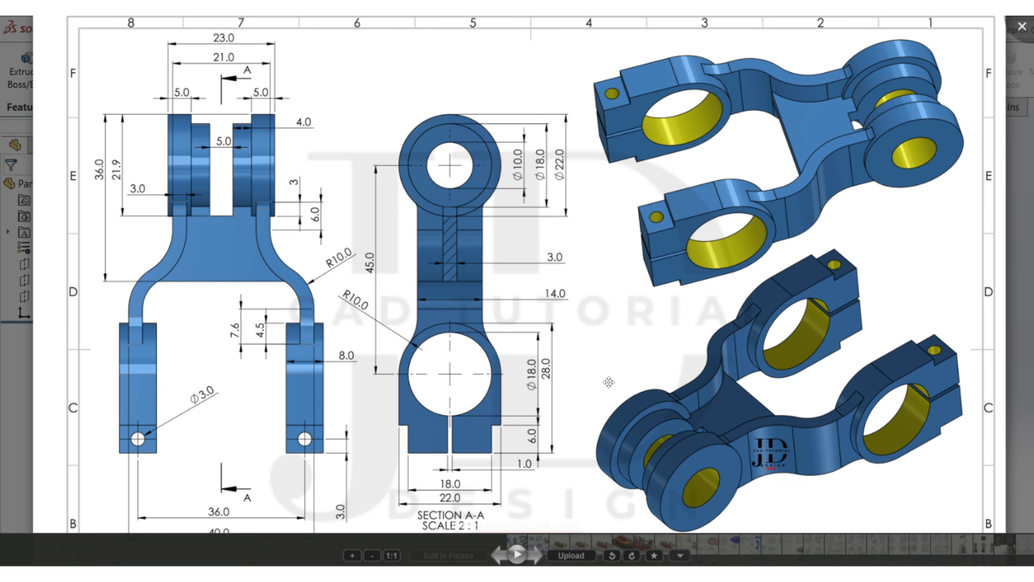
pyautogui.click(1018, 32)
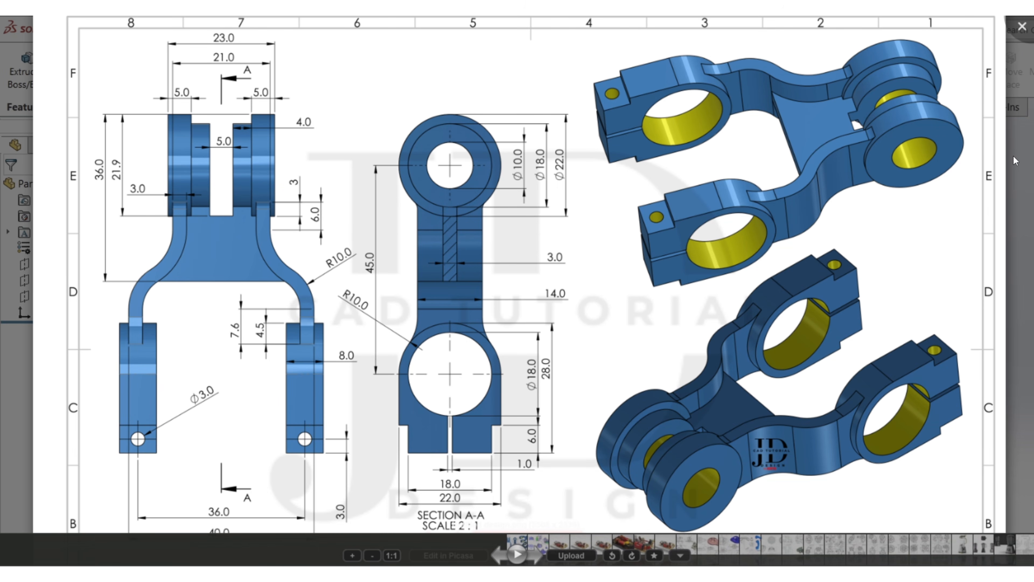
pyautogui.click(990, 85)
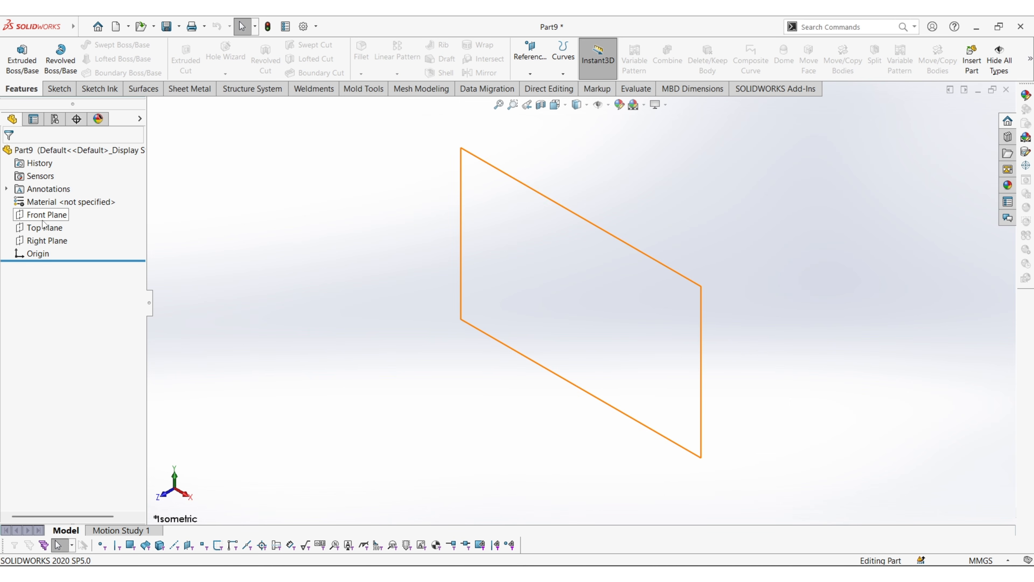
# Create a reference plane offset 18 mm from the Right Plane.
pyautogui.click(45, 240)
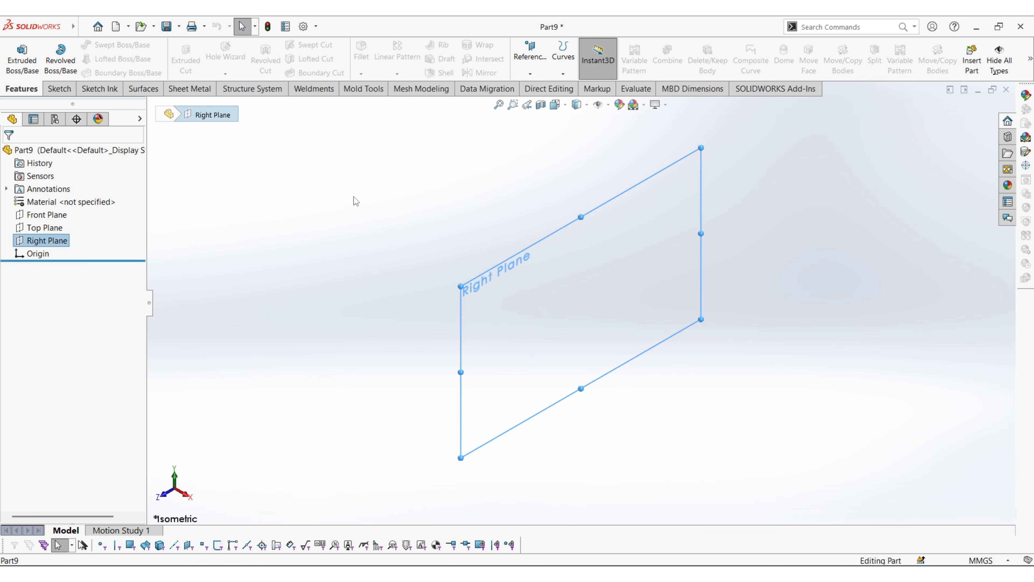
pyautogui.click(515, 59)
pyautogui.click(539, 85)
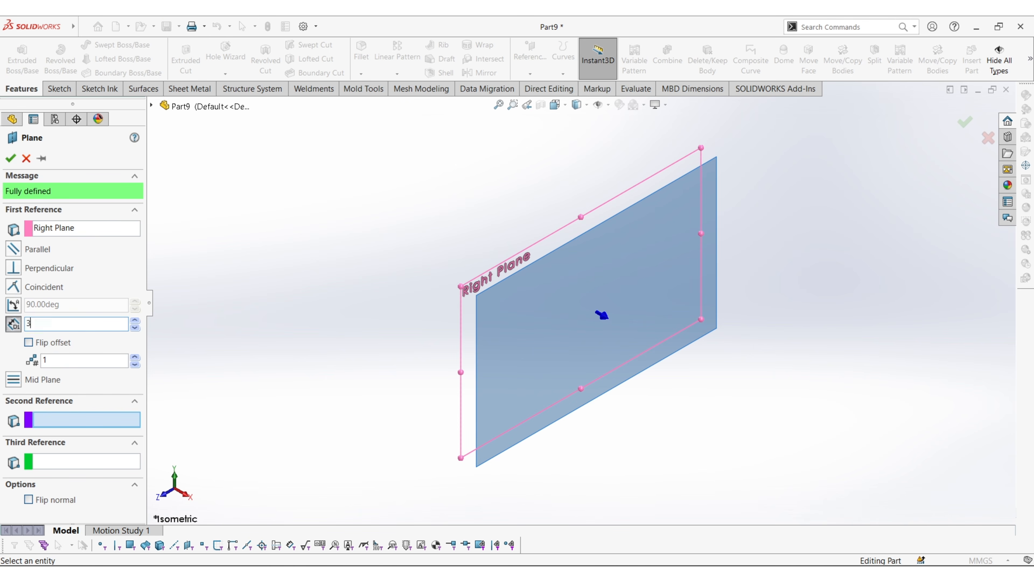
pyautogui.write('2')
pyautogui.press('Return')
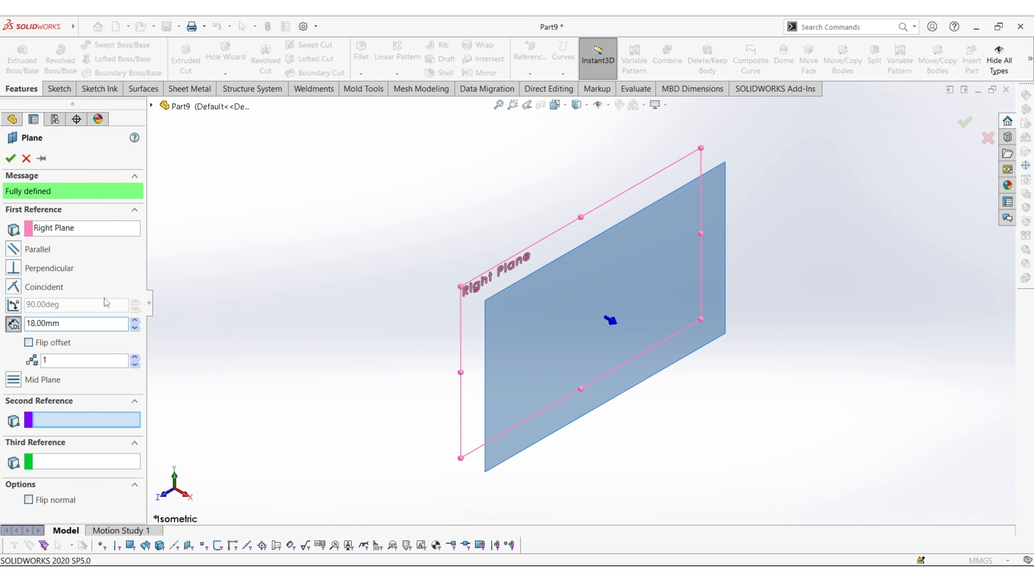
pyautogui.click(11, 158)
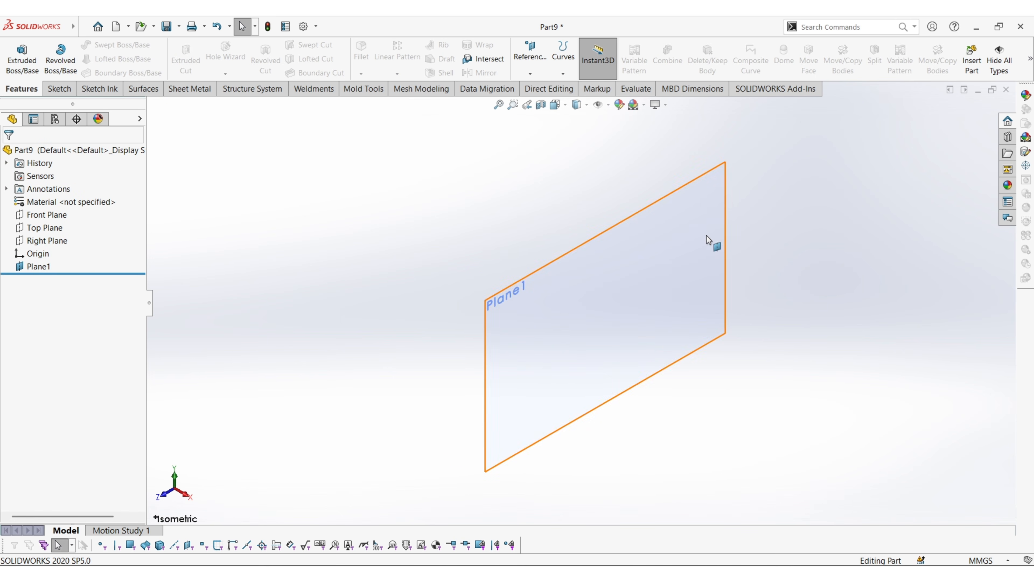
# Open a new sketch on the offset plane and orient the view normal to it.
pyautogui.rightClick(713, 243)
pyautogui.click(733, 220)
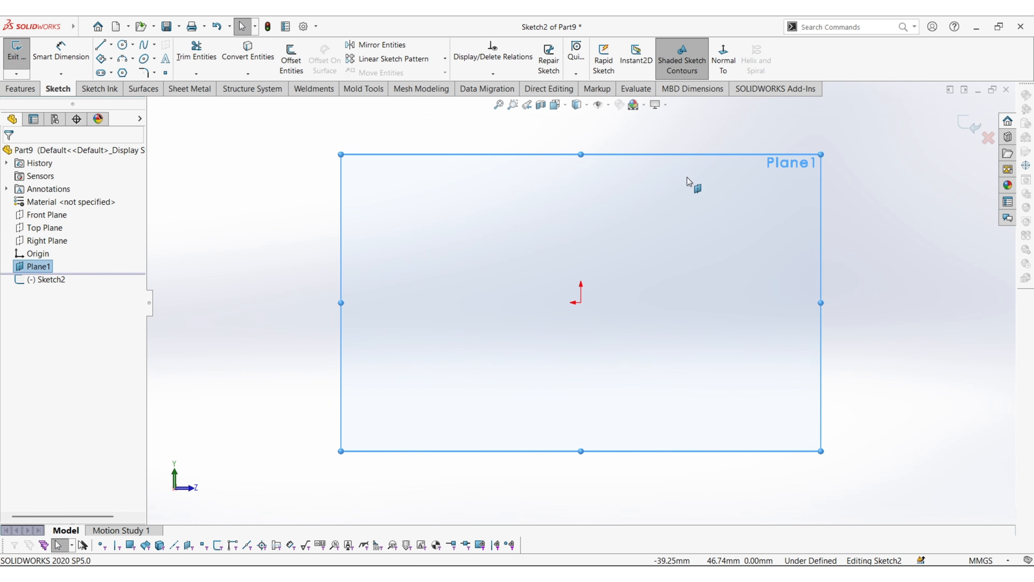
pyautogui.click(722, 72)
pyautogui.press('Escape')
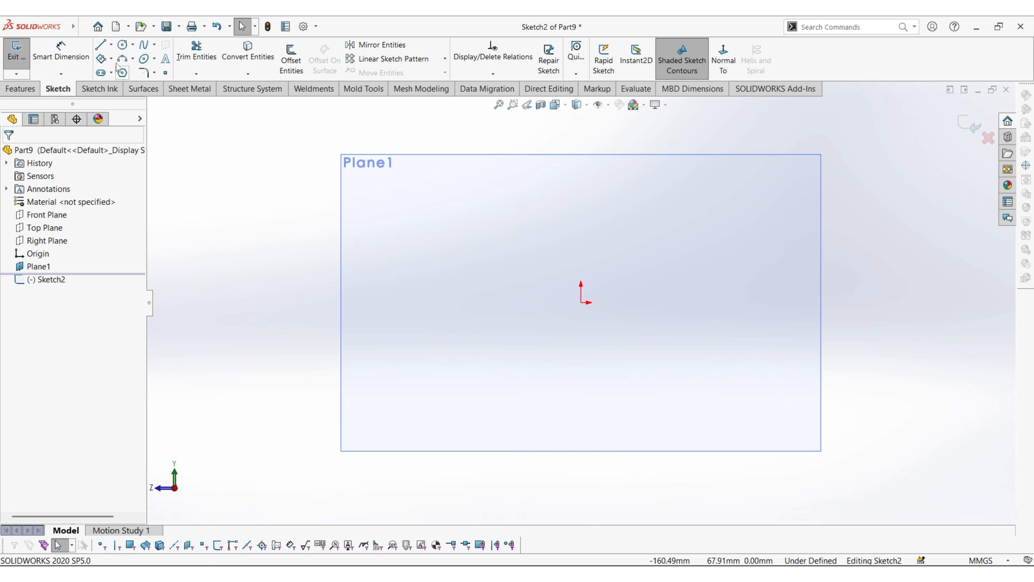
# Draw two centerlines from the origin, one horizontal toward the left and one vertical going up.
pyautogui.click(111, 45)
pyautogui.click(130, 71)
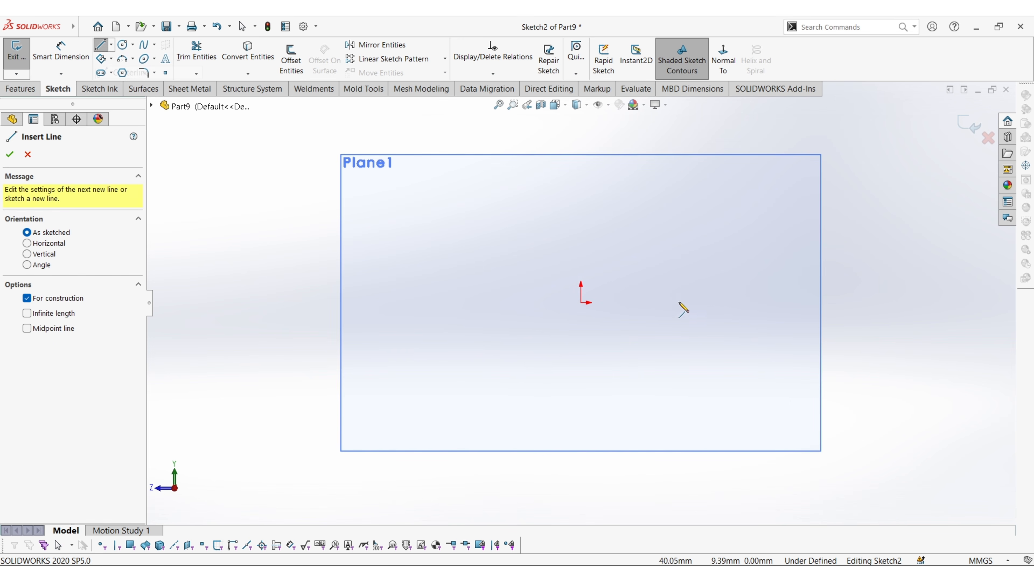
pyautogui.click(581, 302)
pyautogui.click(376, 302)
pyautogui.press('Escape')
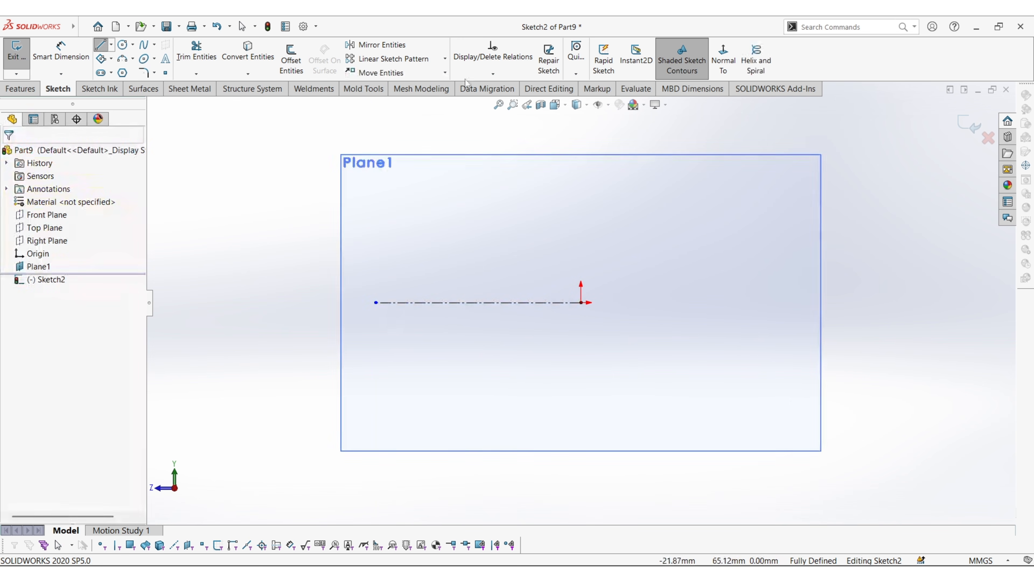
pyautogui.click(111, 44)
pyautogui.click(131, 71)
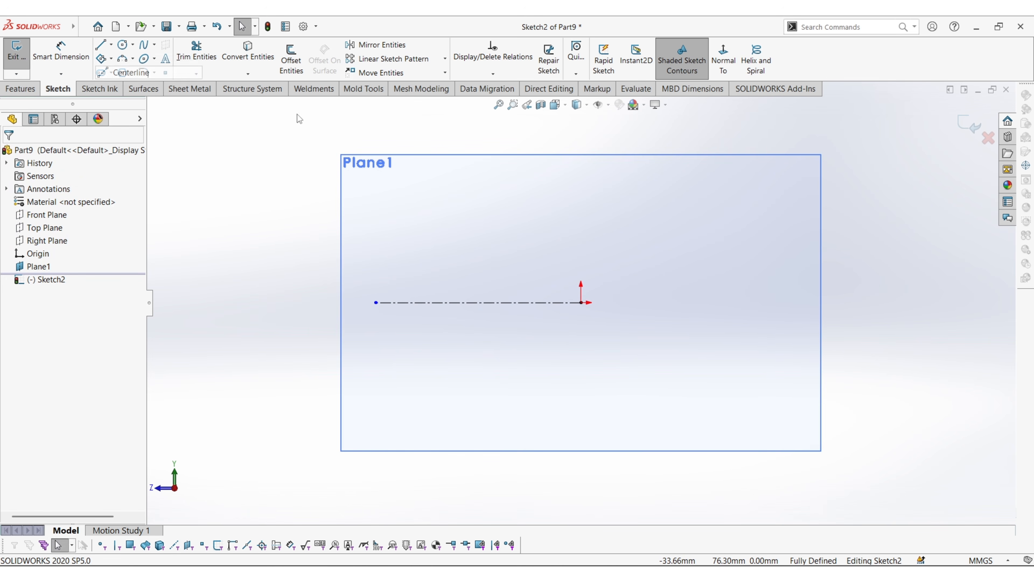
pyautogui.click(582, 302)
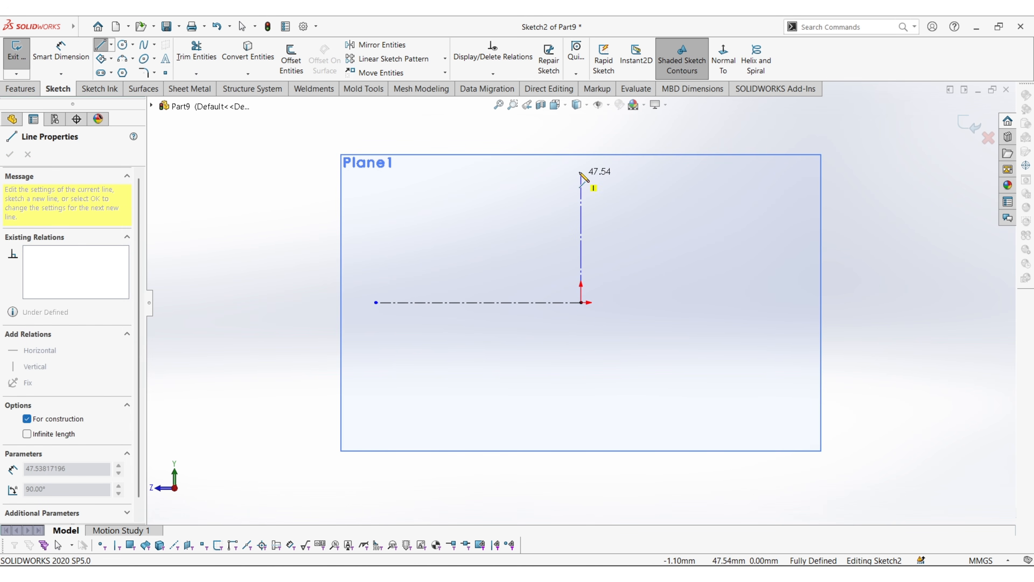
pyautogui.click(581, 136)
pyautogui.press('Escape')
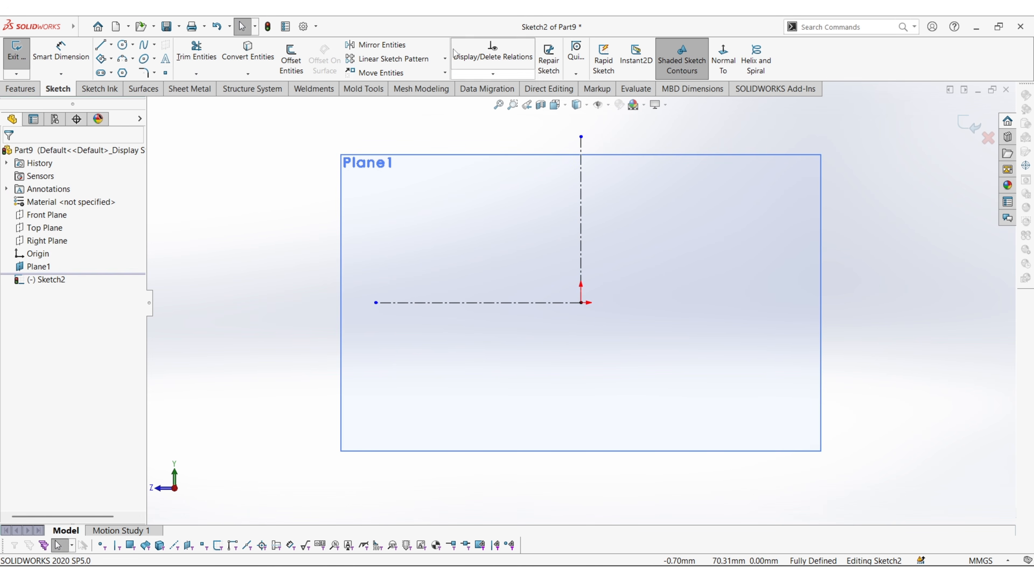
# Sketch a circle about 24 mm in diameter on the horizontal centerline, centred about 26 mm left of the origin.
pyautogui.click(127, 46)
pyautogui.click(511, 302)
pyautogui.click(516, 338)
pyautogui.press('Escape')
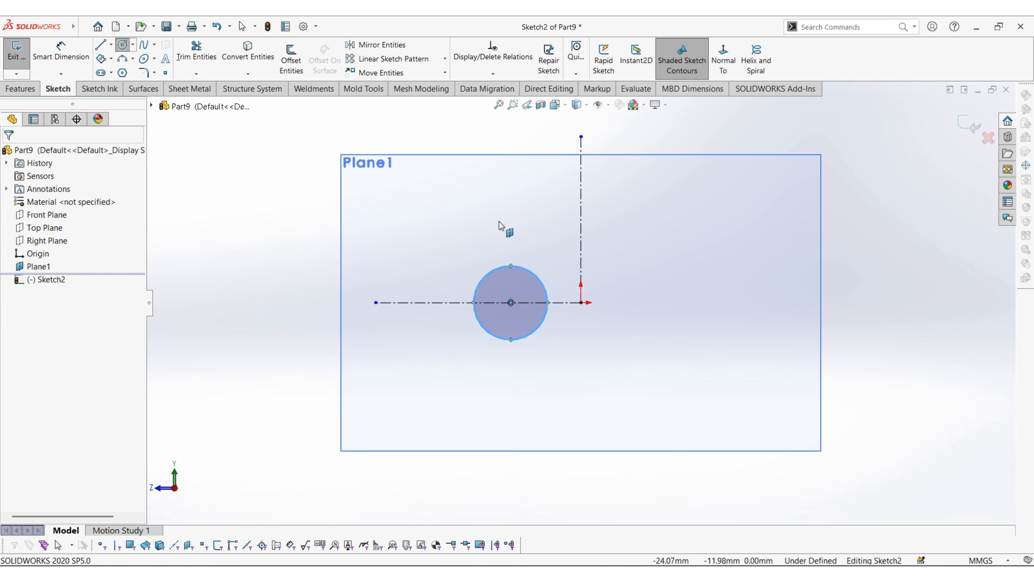
# Dimension the circle's centre from the vertical centerline as a doubled symmetric distance of 45 mm.
pyautogui.click(83, 50)
pyautogui.click(511, 302)
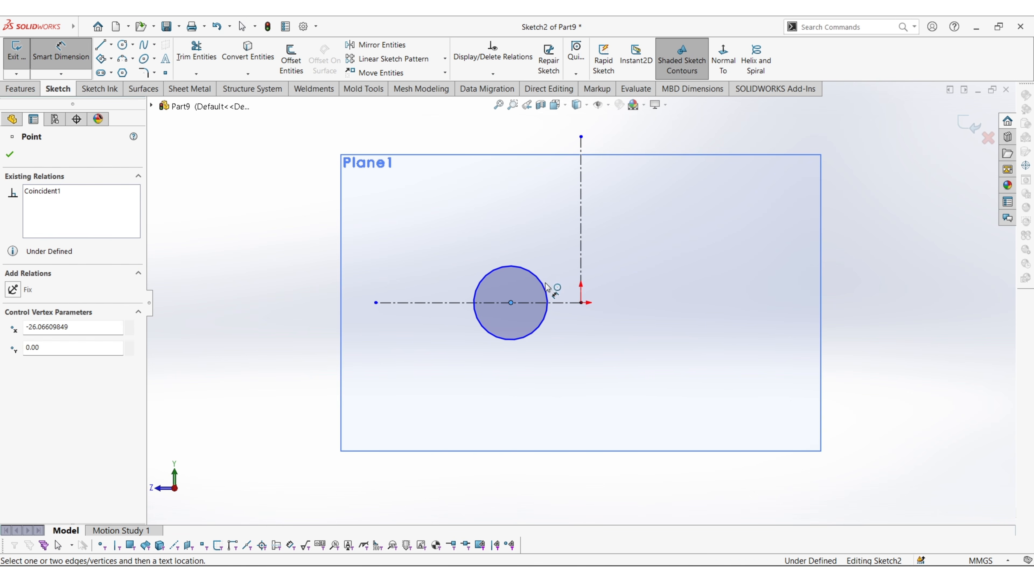
pyautogui.click(581, 252)
pyautogui.click(599, 209)
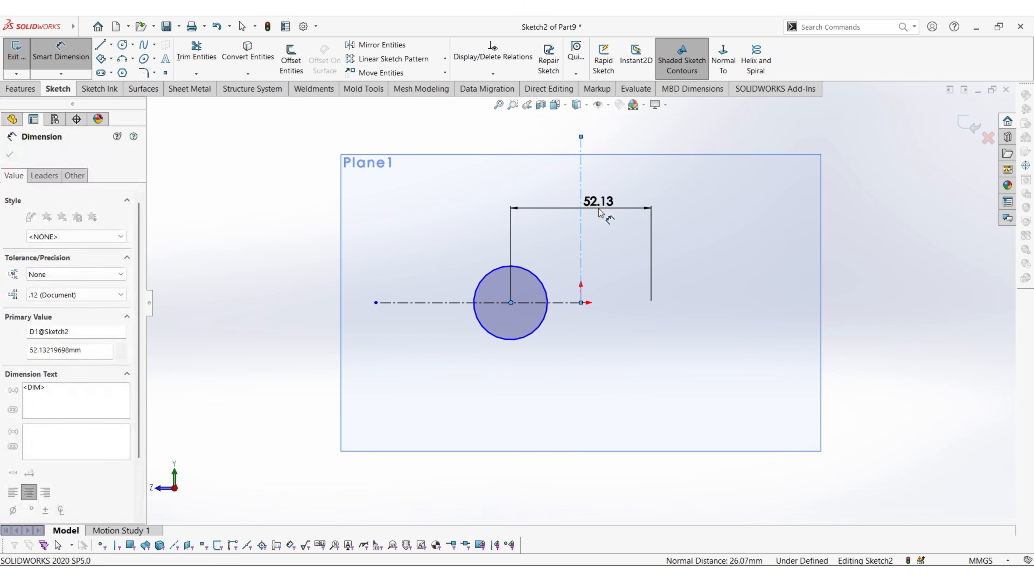
pyautogui.write('45')
pyautogui.press('Return')
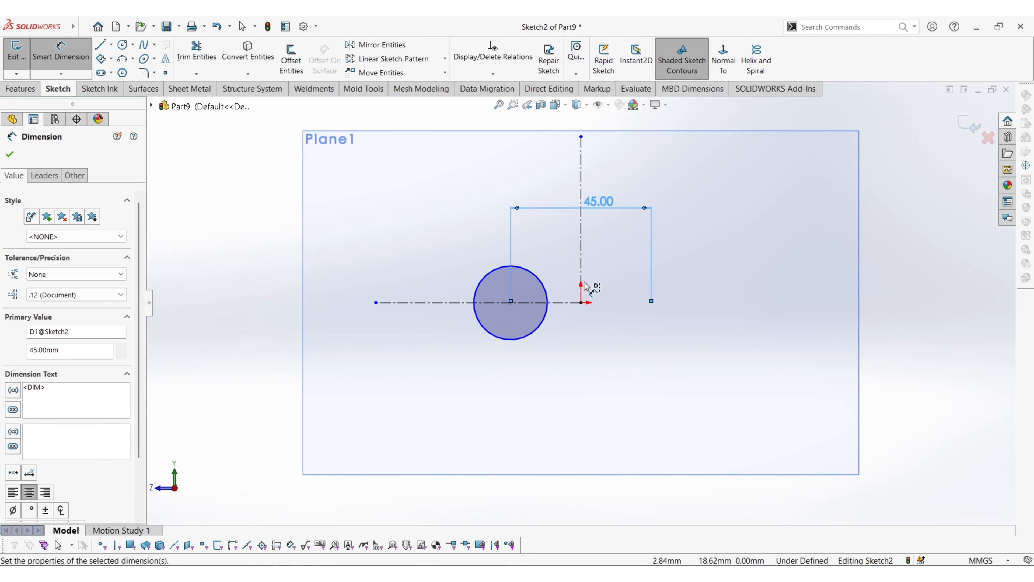
# Dimension the circle's diameter as 22 mm.
pyautogui.click(545, 330)
pyautogui.click(610, 383)
pyautogui.write('22')
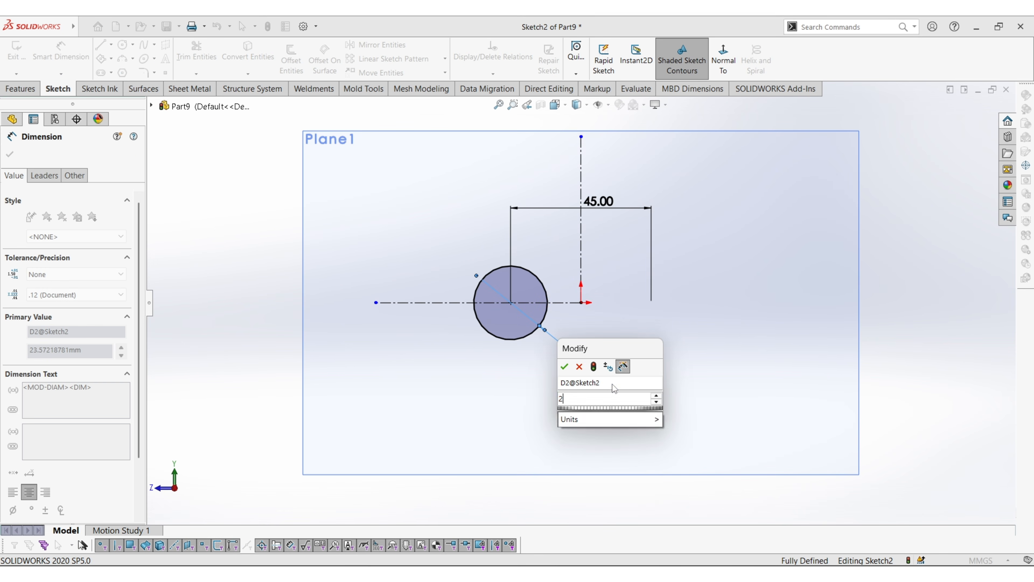
pyautogui.press('Return')
pyautogui.press('Escape')
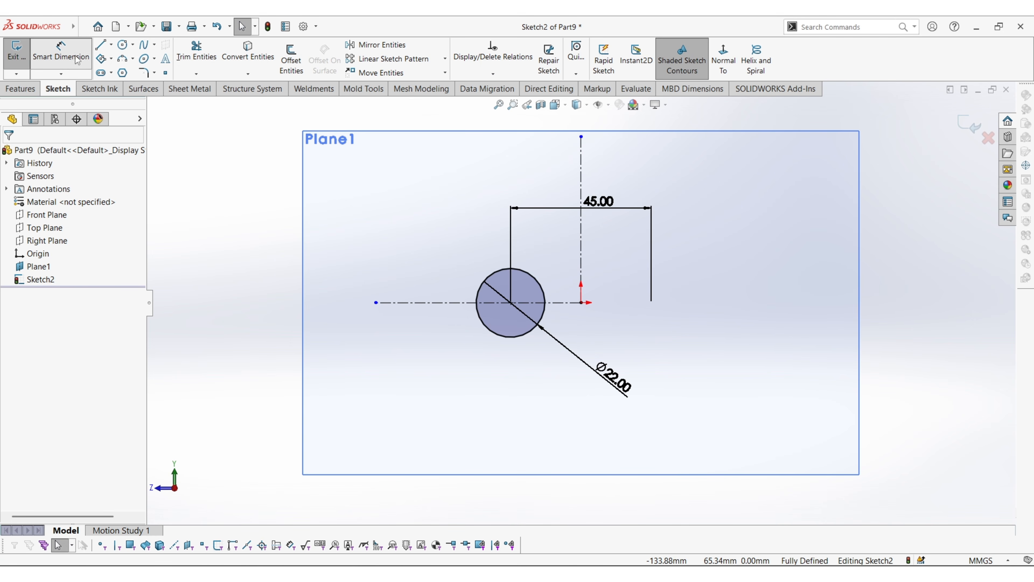
# Sketch a stepped line profile from the horizontal centerline left of the circle to the circle's top point, with first segments about 6 mm each.
pyautogui.click(100, 44)
pyautogui.scroll(-2, 472, 245)
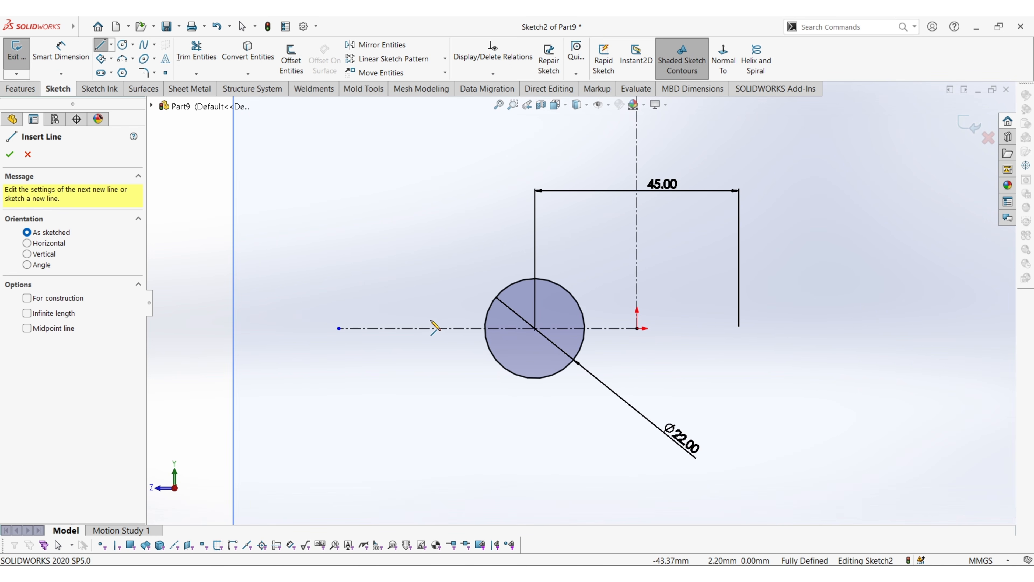
pyautogui.click(418, 328)
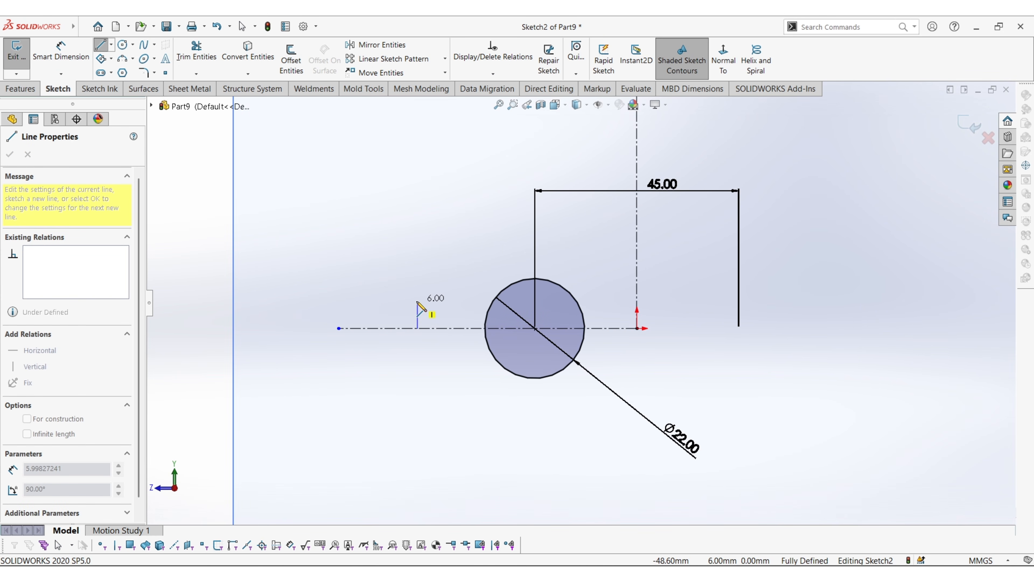
pyautogui.click(418, 301)
pyautogui.click(445, 300)
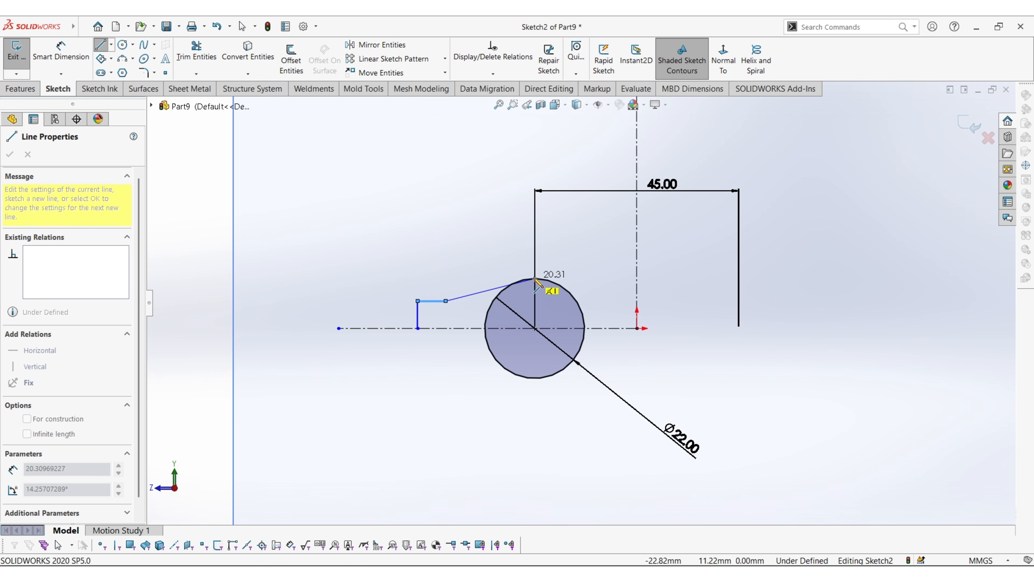
pyautogui.click(446, 276)
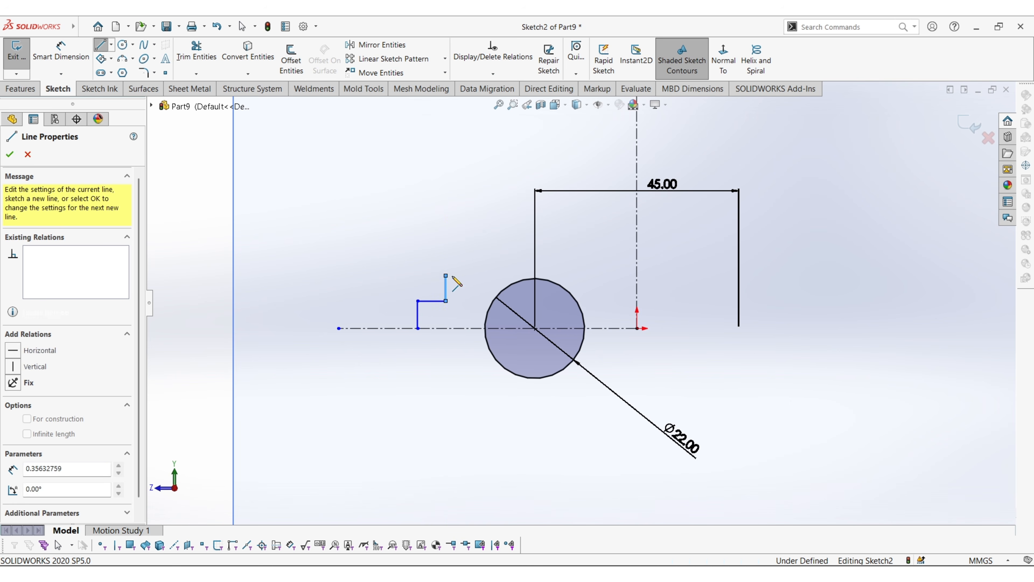
pyautogui.click(534, 278)
pyautogui.press('Escape')
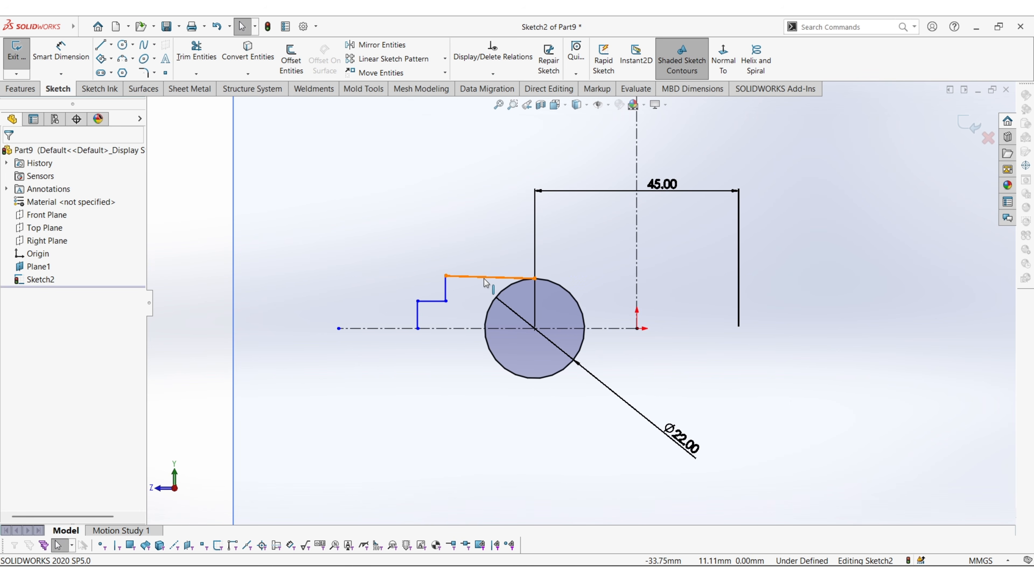
# Make the profile's top line horizontal and tangent to the circle.
pyautogui.rightClick(483, 275)
pyautogui.click(491, 241)
pyautogui.press('Escape')
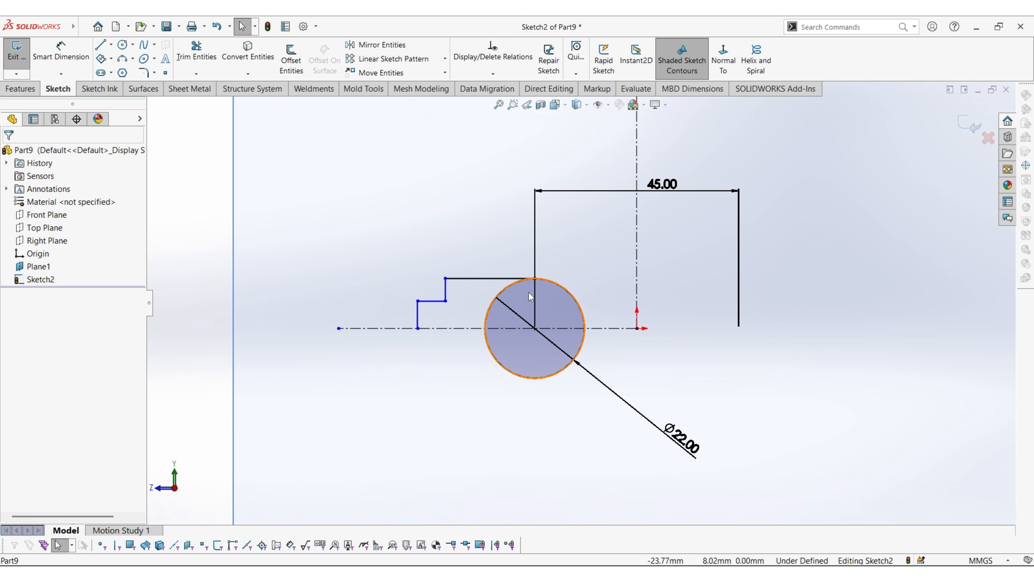
pyautogui.click(518, 284)
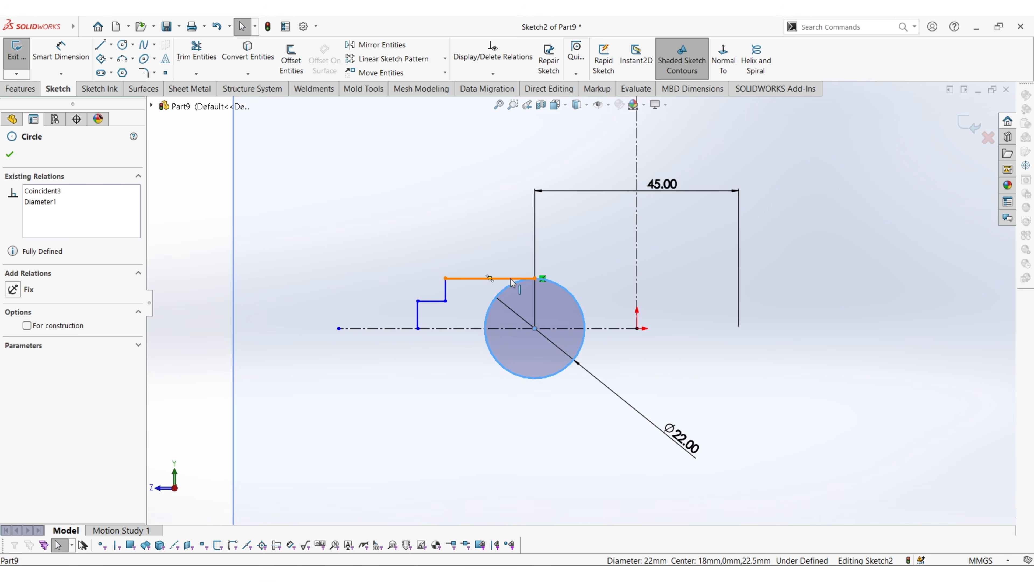
pyautogui.keyDown('ctrl'); pyautogui.click(505, 279); pyautogui.keyUp('ctrl')
pyautogui.click(541, 231)
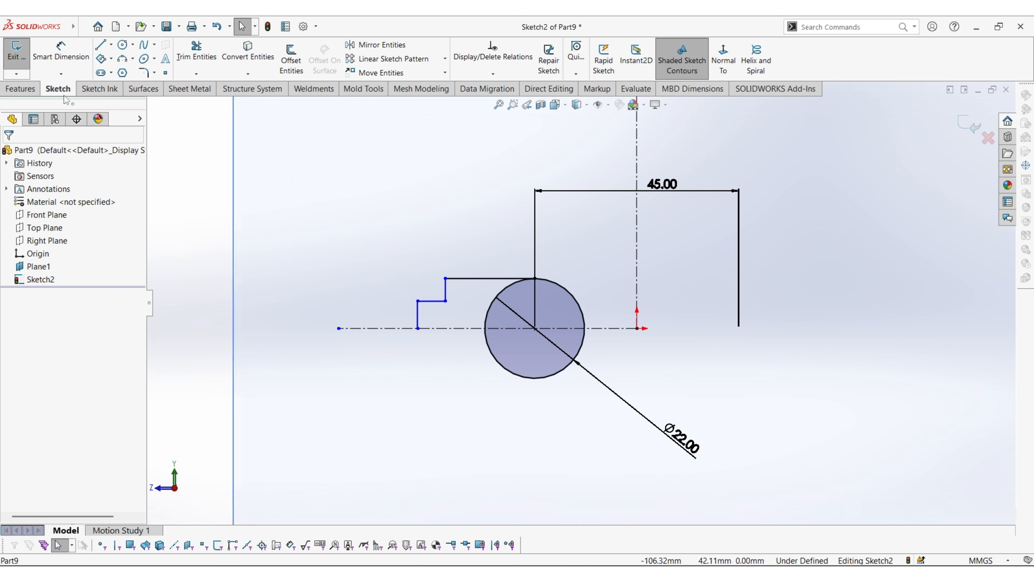
# Dimension the short horizontal step line from the horizontal centerline as a doubled symmetric height of 18 mm.
pyautogui.click(60, 51)
pyautogui.click(432, 302)
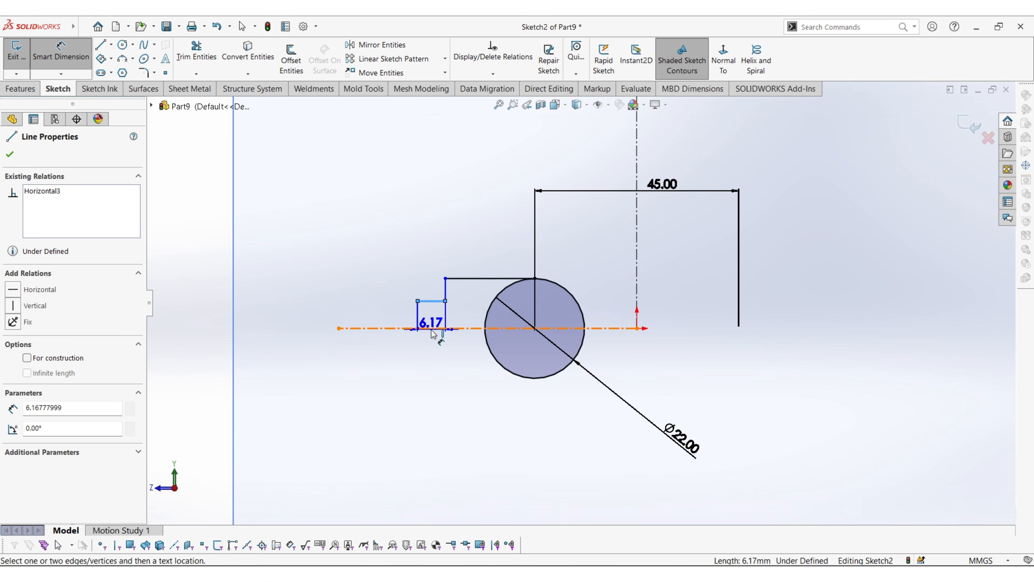
pyautogui.click(426, 328)
pyautogui.click(309, 334)
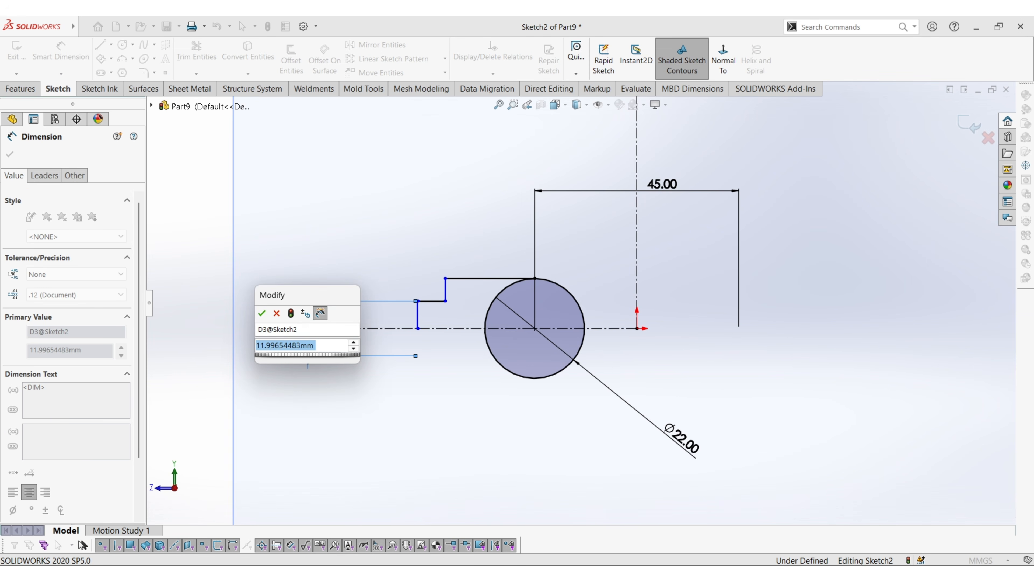
pyautogui.write('18')
pyautogui.press('Return')
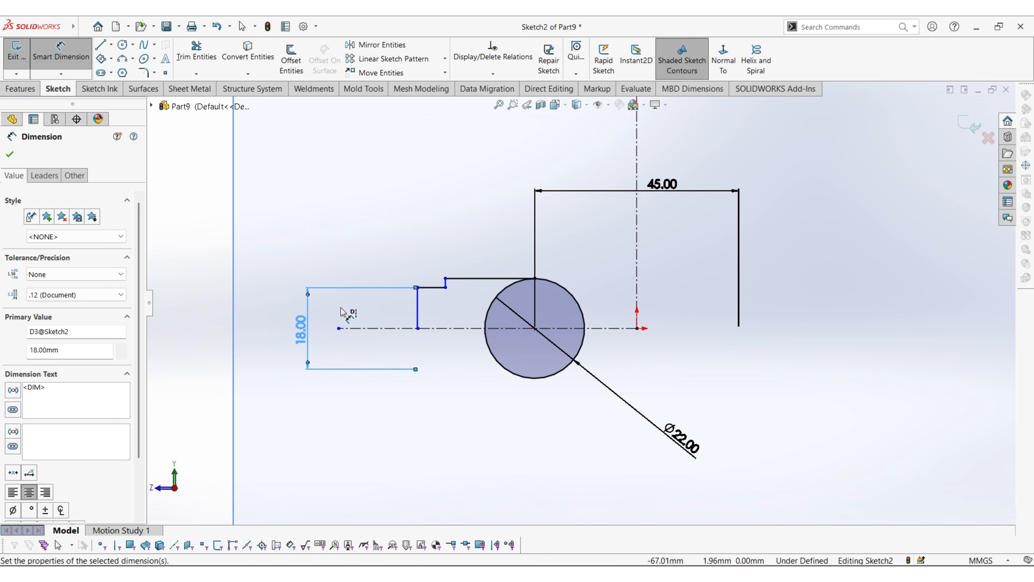
# Dimension the length of the short horizontal step line as 6 mm.
pyautogui.click(431, 288)
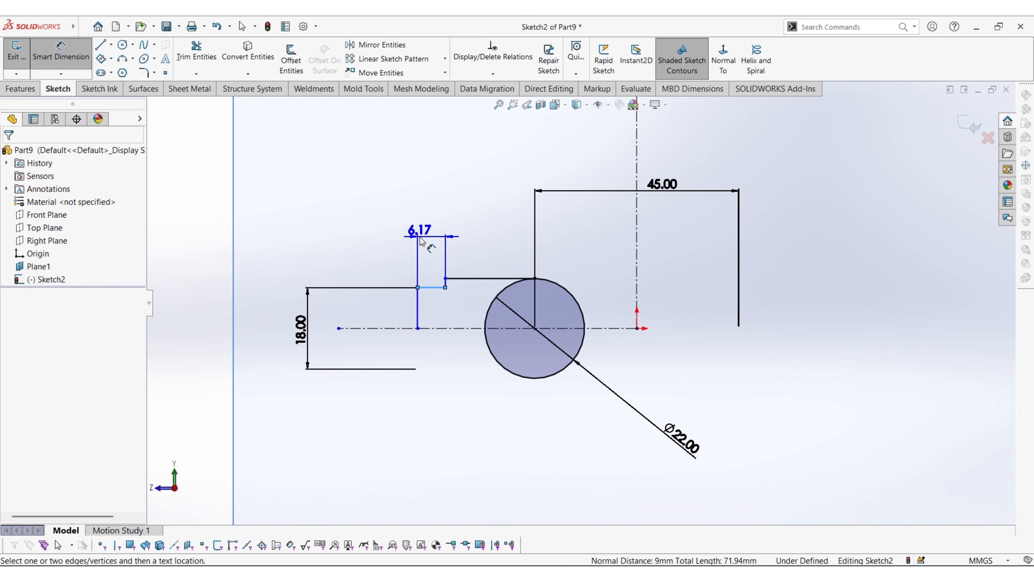
pyautogui.click(375, 241)
pyautogui.write('6.16777999mm')
pyautogui.press('Return')
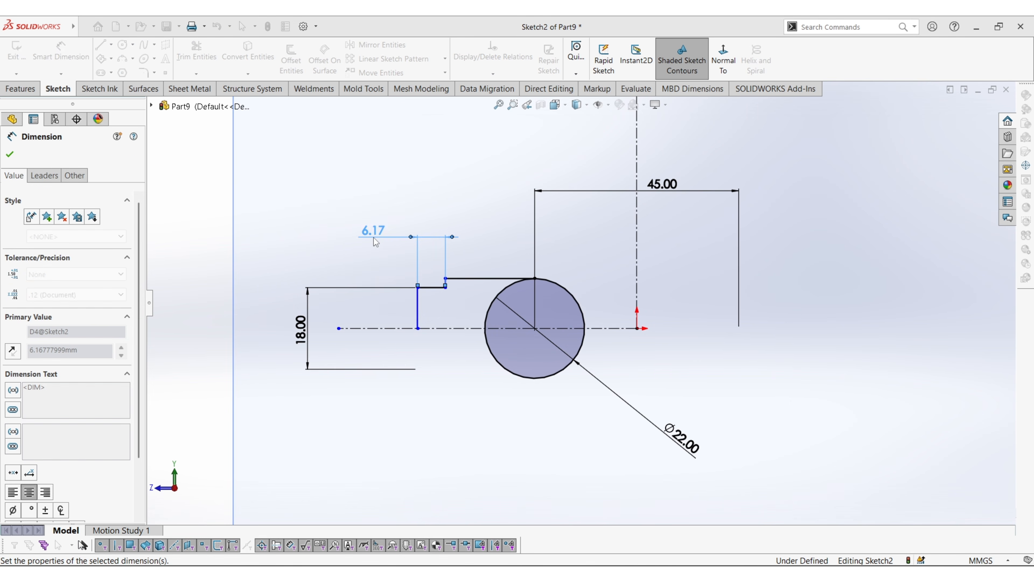
pyautogui.press('Escape')
pyautogui.press('Escape')
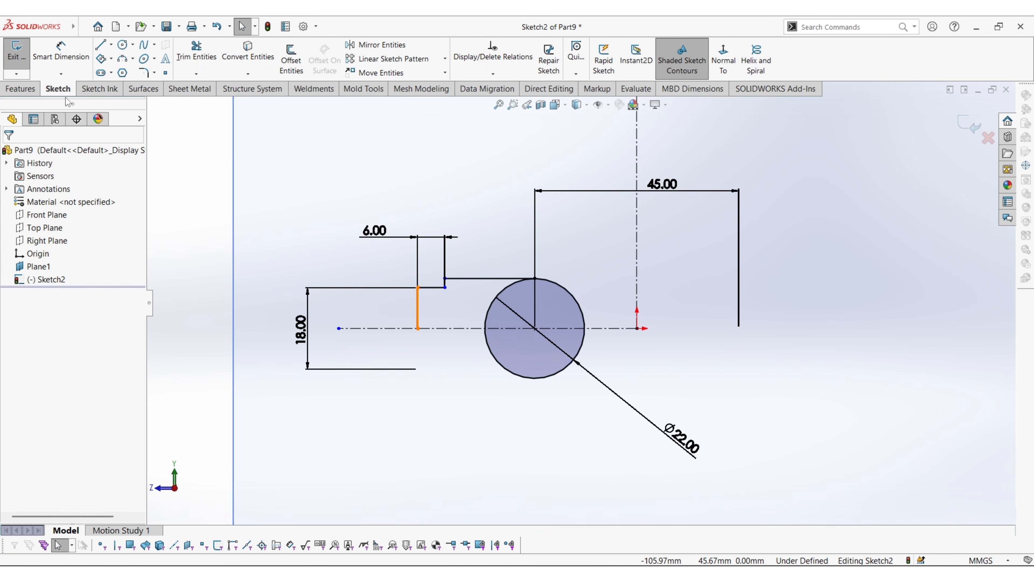
# Dimension the overall profile length from the short vertical end line to the circle's far side as 28 mm.
pyautogui.click(62, 54)
pyautogui.click(417, 315)
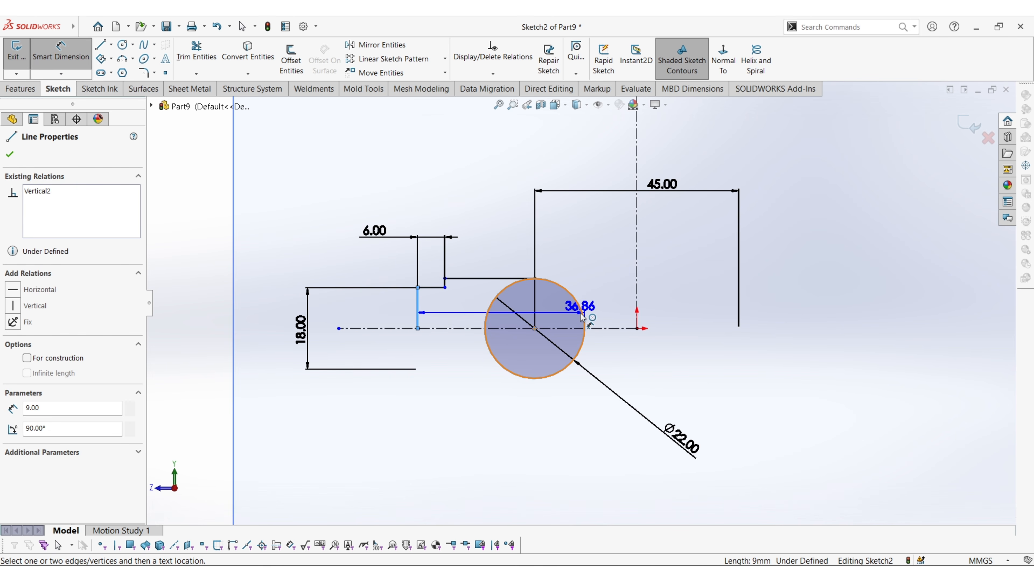
pyautogui.click(524, 368)
pyautogui.click(502, 410)
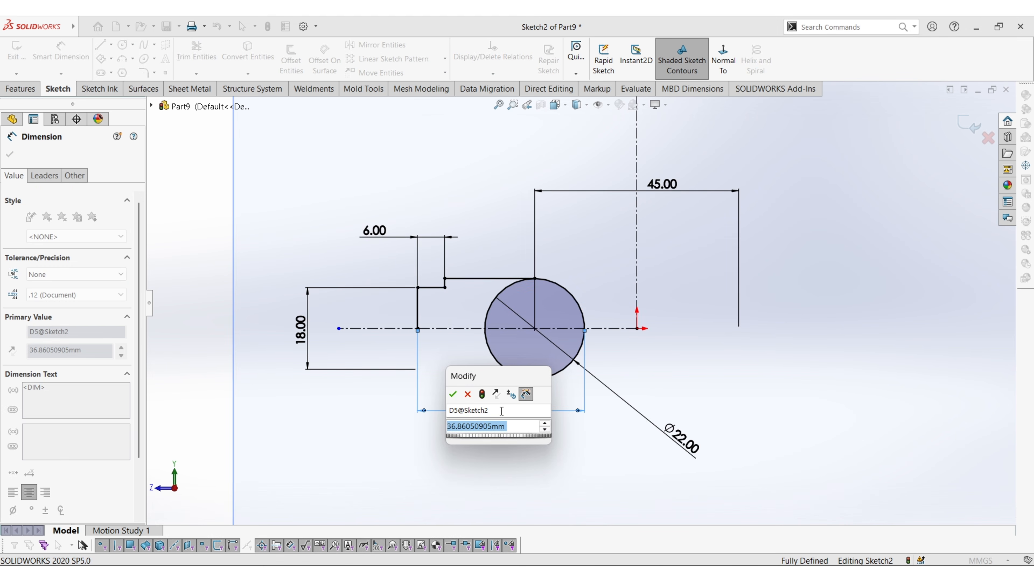
pyautogui.write('28')
pyautogui.press('Return')
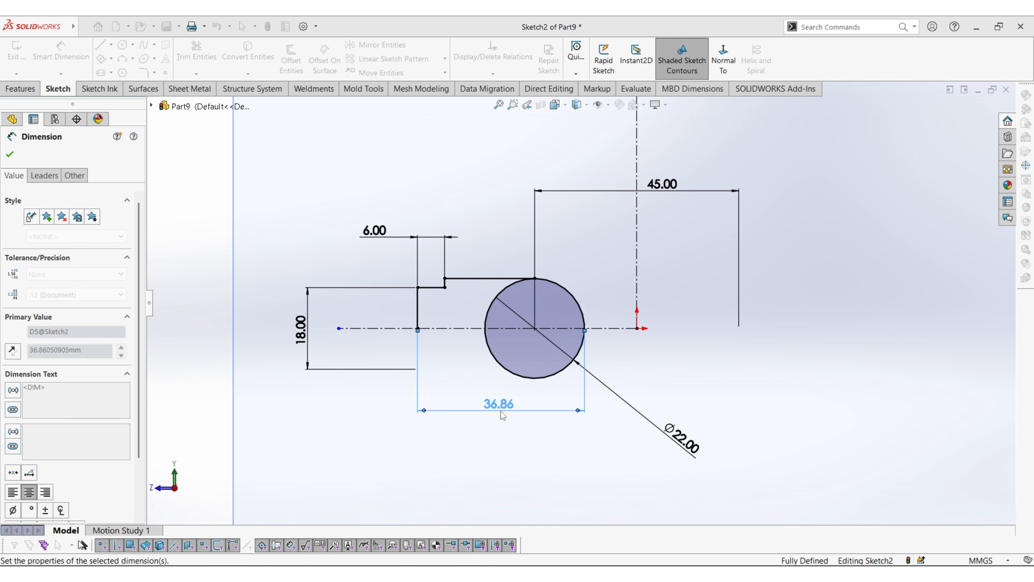
pyautogui.press('Escape')
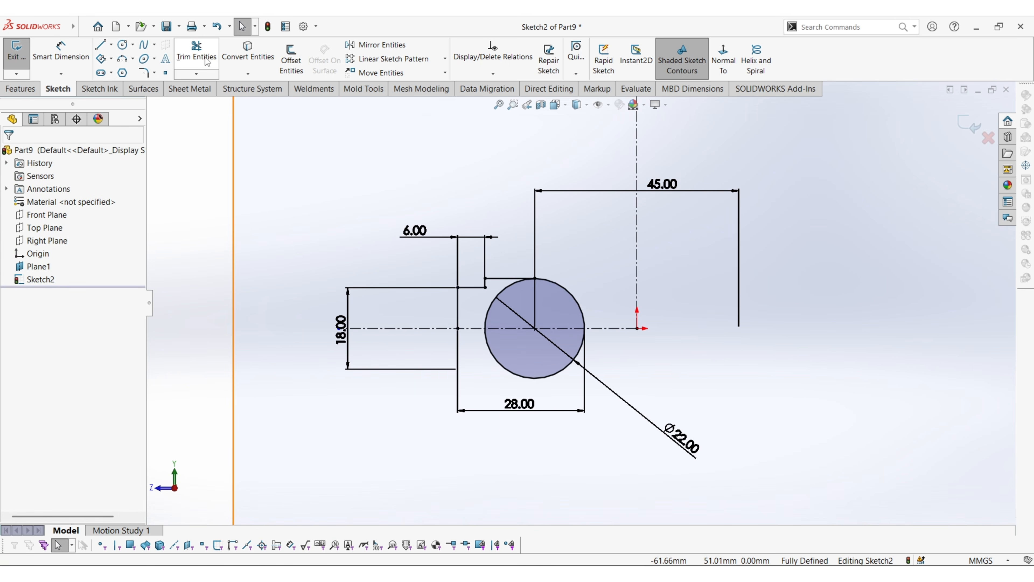
pyautogui.click(196, 51)
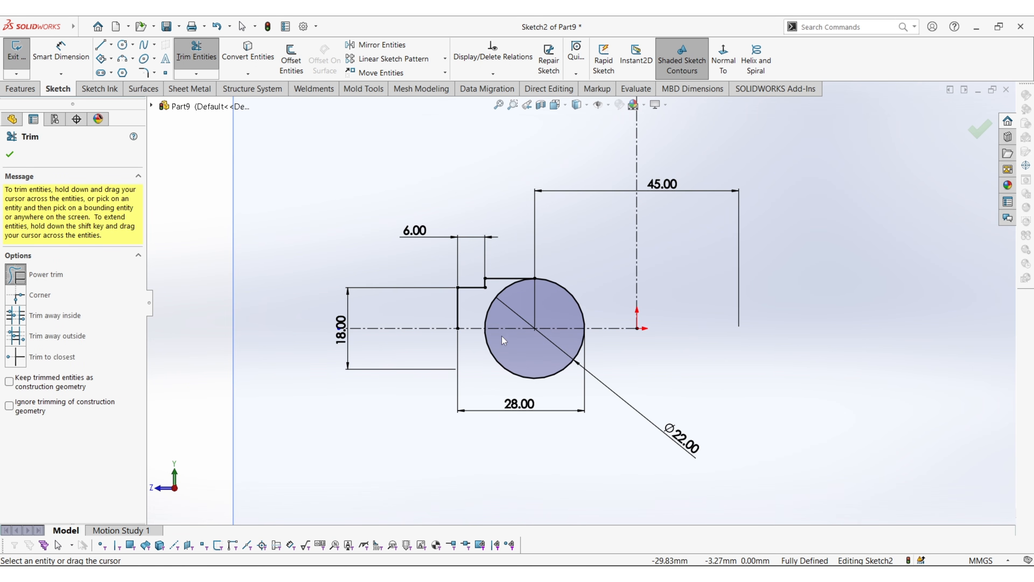
pyautogui.moveTo(493, 319); pyautogui.dragTo(480, 315)
pyautogui.press('Escape')
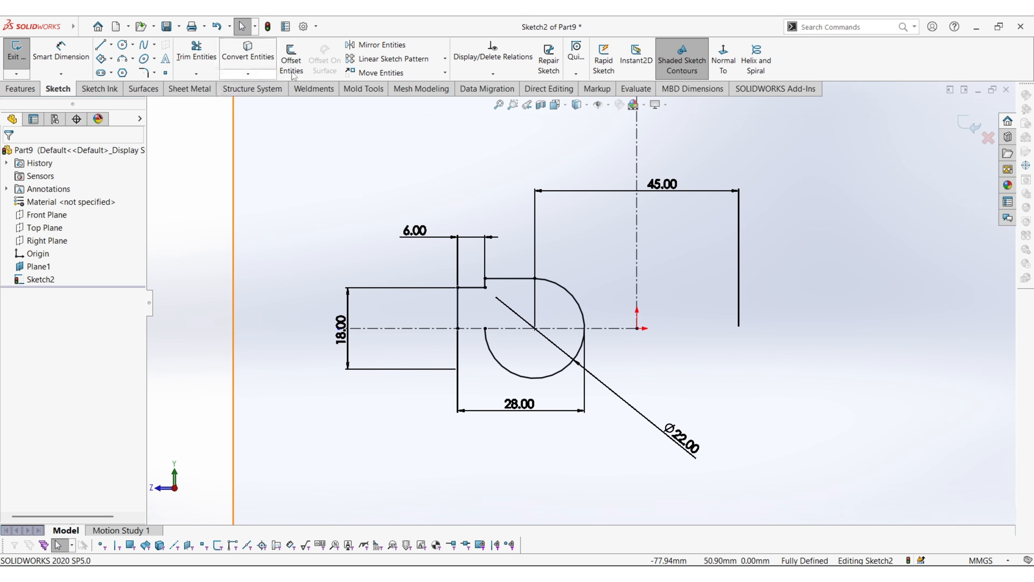
pyautogui.hotkey('ctrl', 'z')
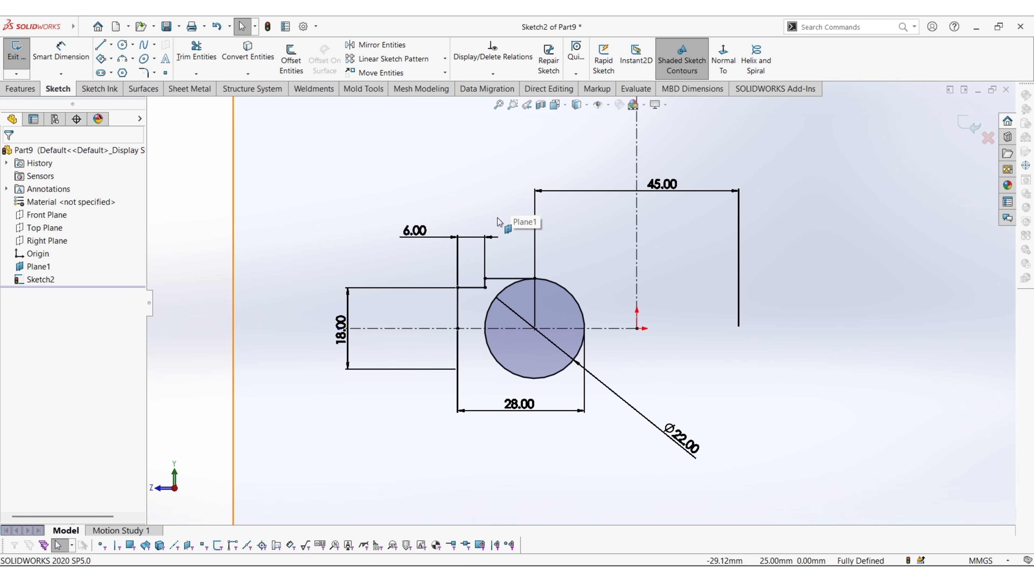
# Mirror the four stepped profile lines about the horizontal centerline, keeping the originals.
pyautogui.click(369, 45)
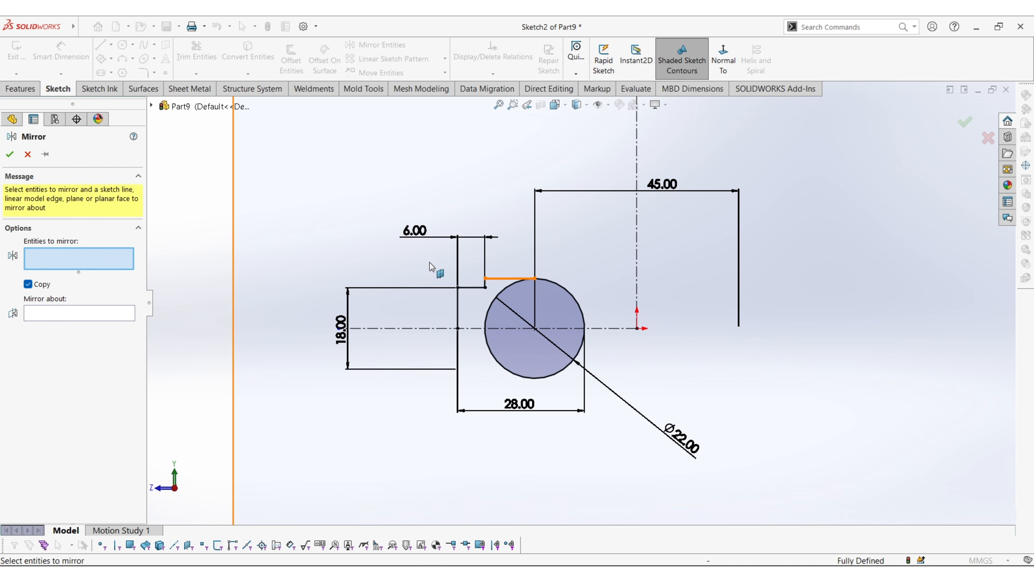
pyautogui.moveTo(430, 266); pyautogui.dragTo(554, 360)
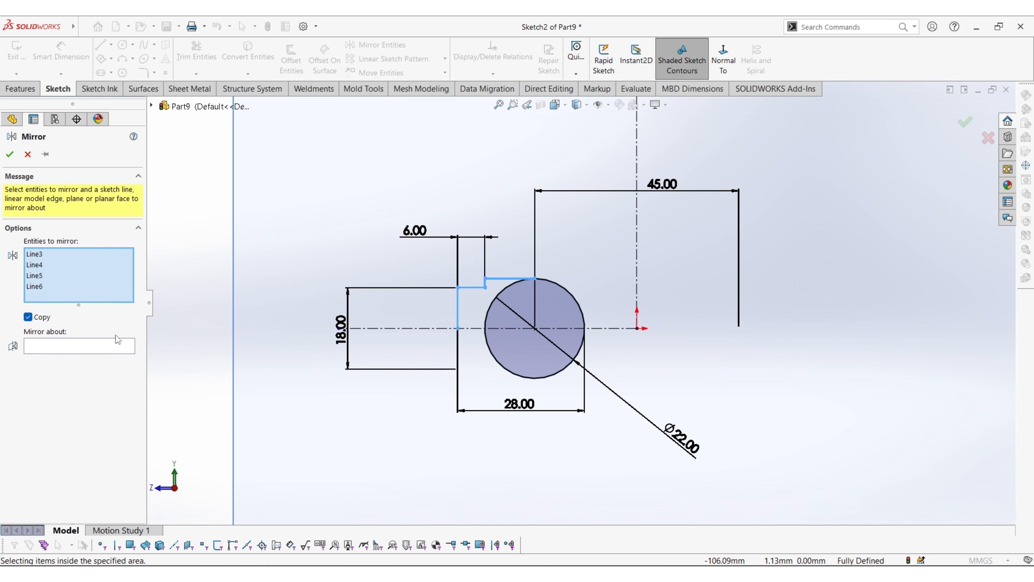
pyautogui.click(118, 346)
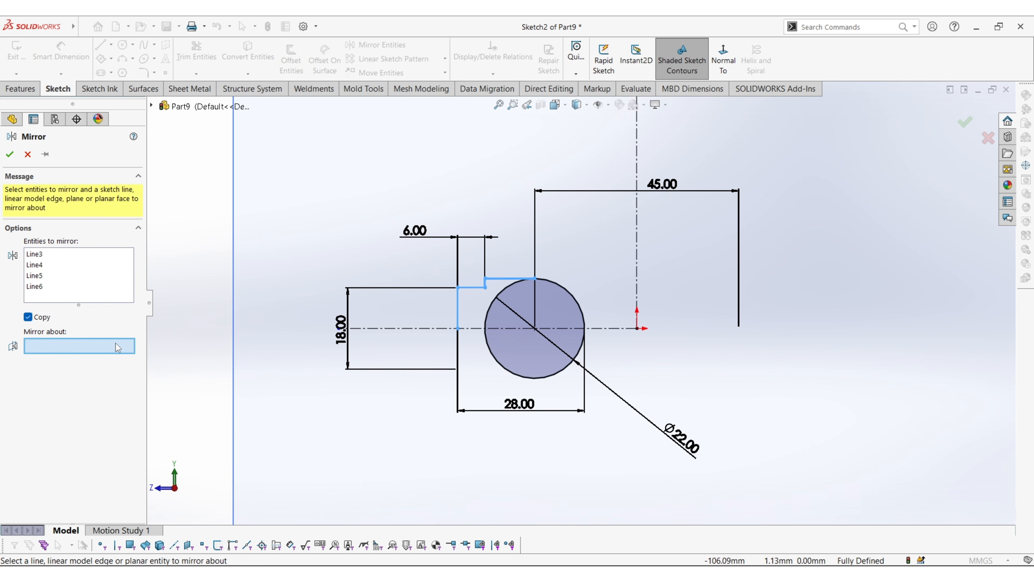
pyautogui.click(477, 328)
pyautogui.click(9, 154)
# Trim away the circle's arc inside the profile on the stepped side, leaving one closed rounded outline.
pyautogui.click(196, 51)
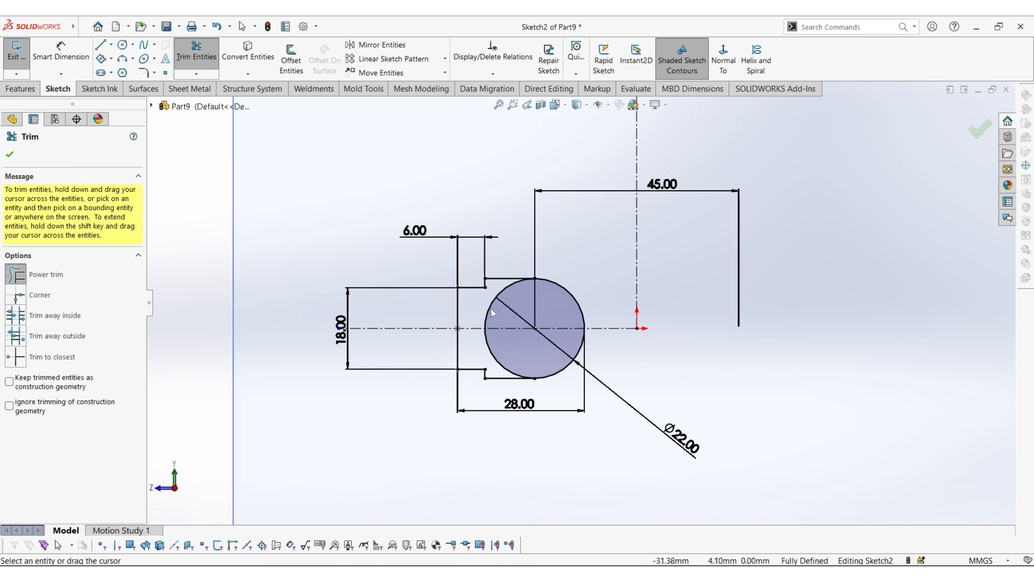
pyautogui.moveTo(491, 309); pyautogui.dragTo(497, 347)
pyautogui.press('Escape')
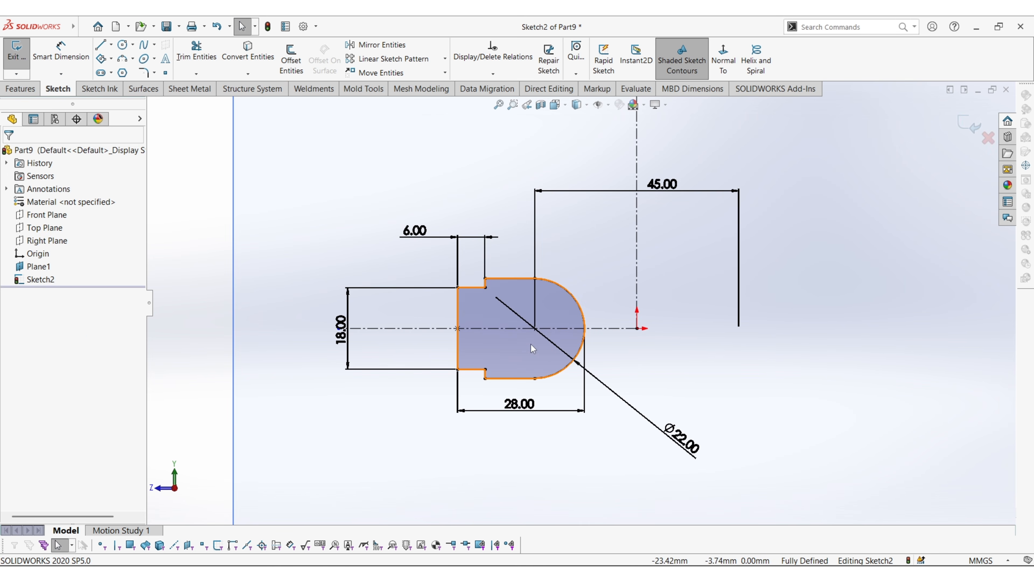
# Extrude the closed clamp-end profile 8 mm as a boss with the Mid Plane end condition.
pyautogui.moveTo(531, 344); pyautogui.dragTo(583, 383, button='middle')
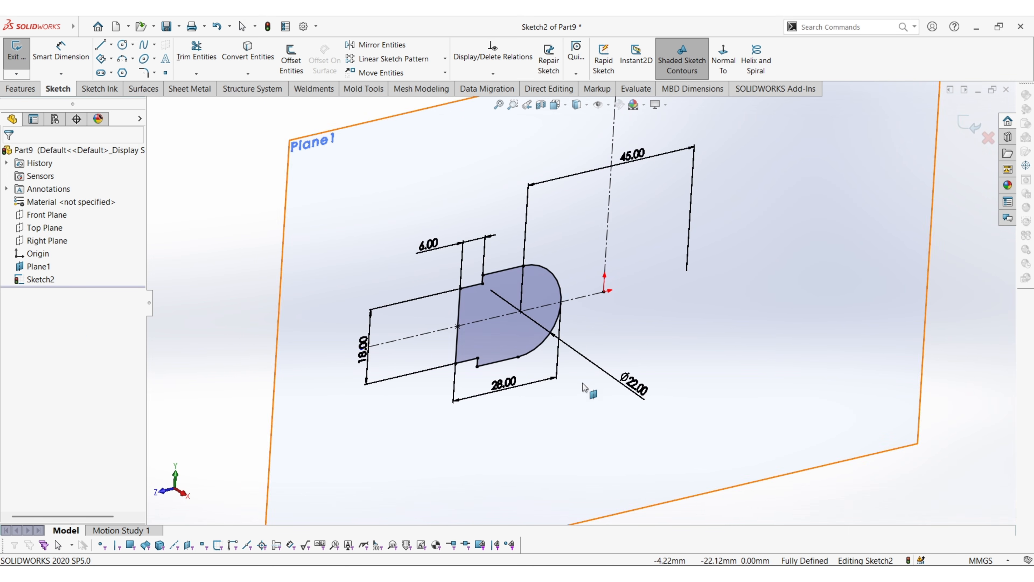
pyautogui.click(20, 88)
pyautogui.click(22, 57)
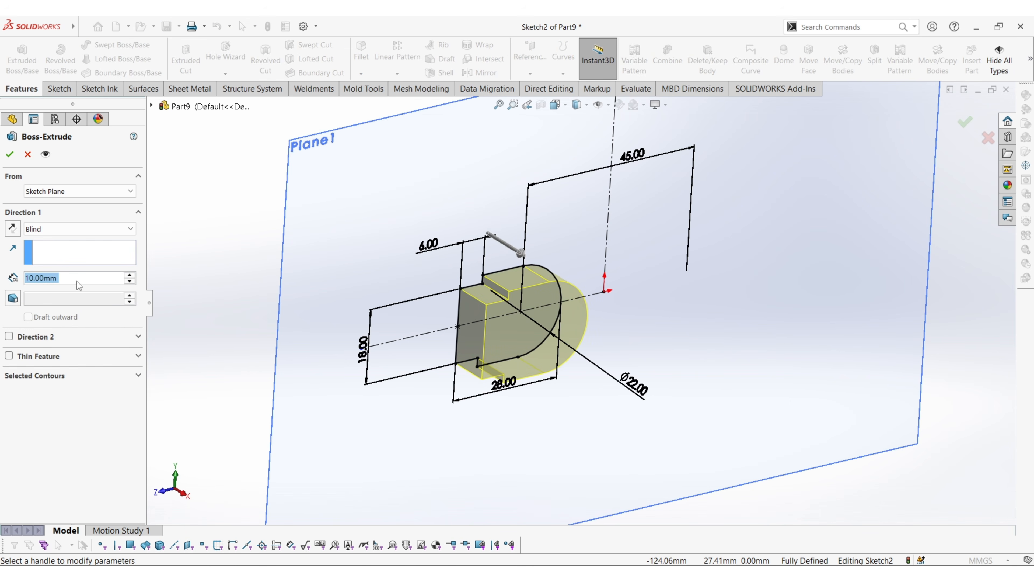
pyautogui.click(59, 226)
pyautogui.click(72, 286)
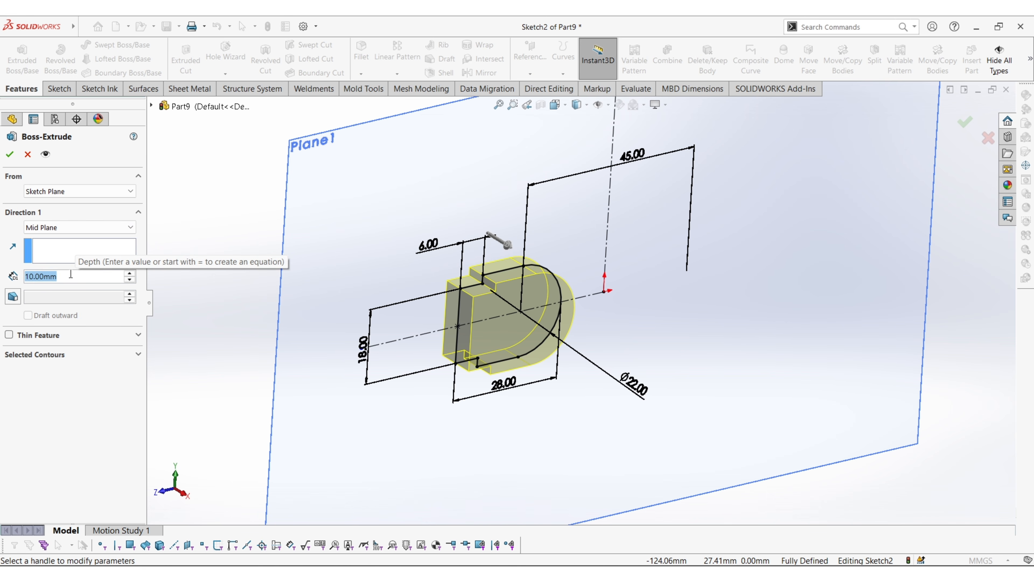
pyautogui.write('8')
pyautogui.press('Return')
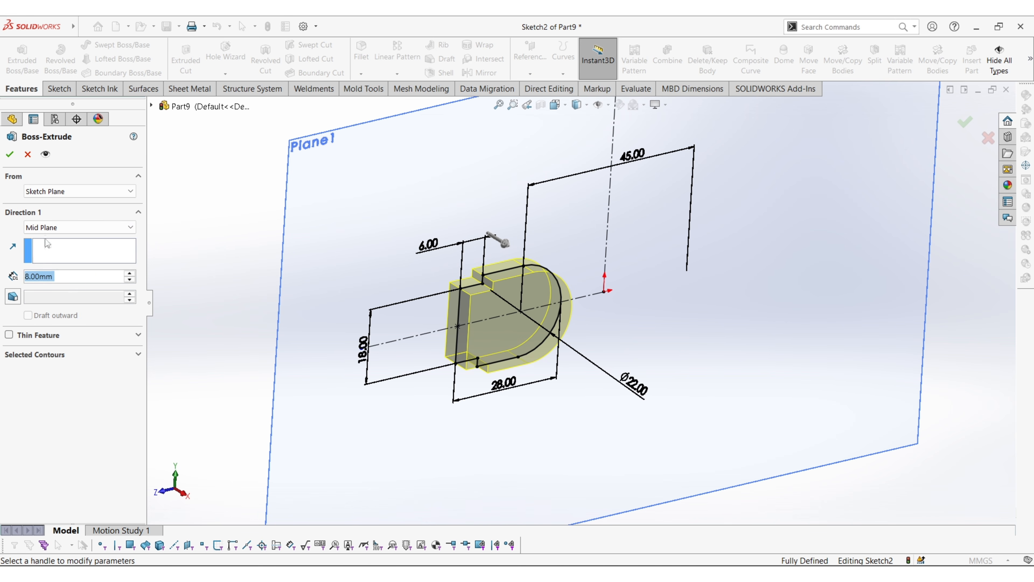
pyautogui.click(12, 156)
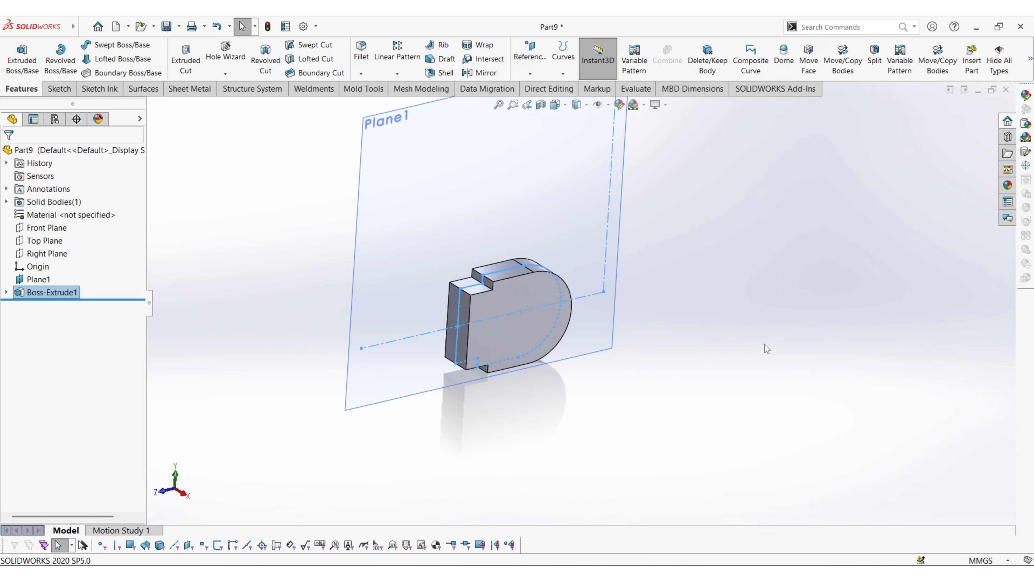
pyautogui.click(615, 302)
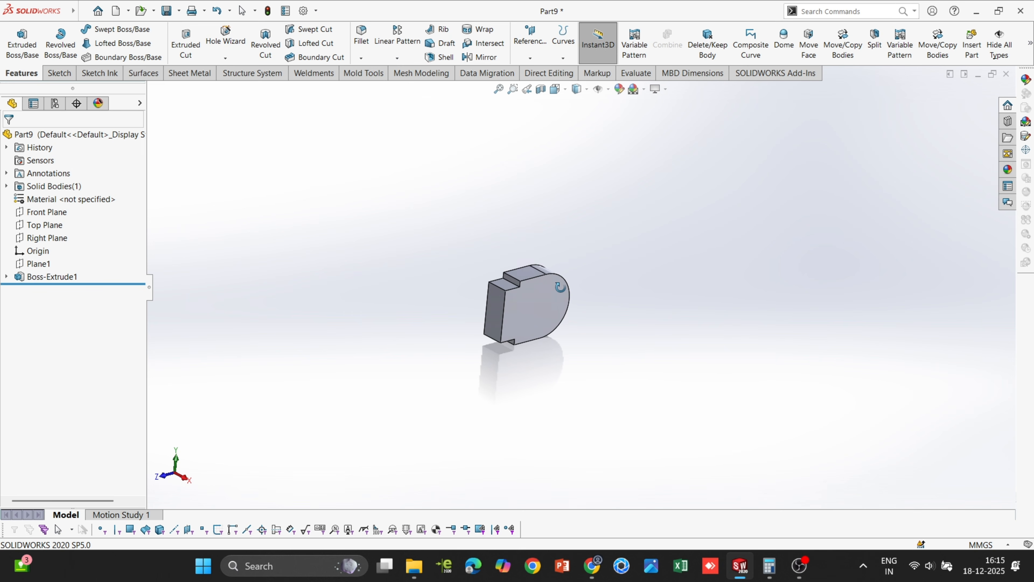
# Mirror the extruded body about the Right Plane with Merge solids turned off.
pyautogui.moveTo(560, 287); pyautogui.dragTo(551, 289, button='middle')
pyautogui.click(481, 57)
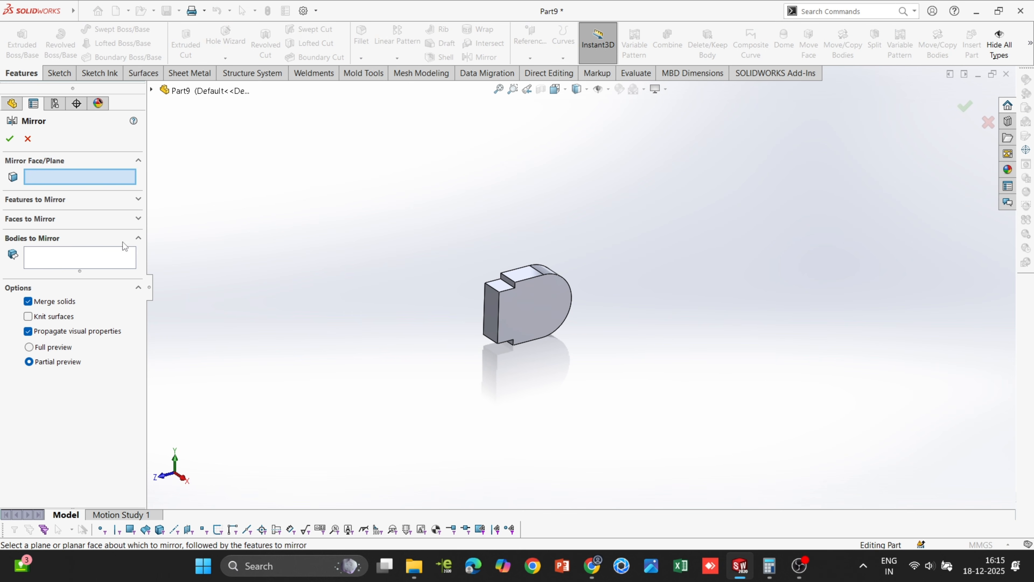
pyautogui.click(152, 90)
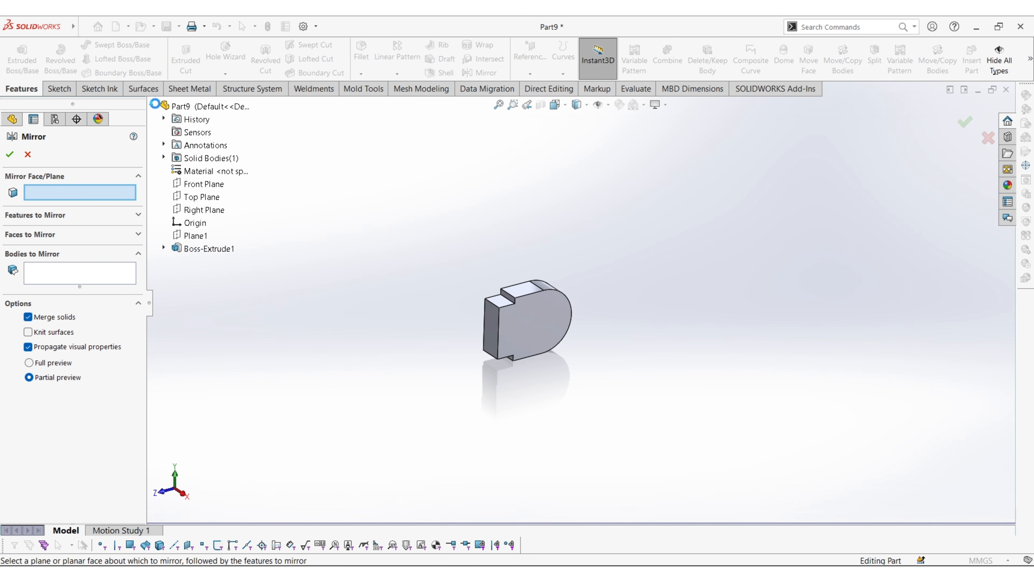
pyautogui.click(200, 206)
pyautogui.moveTo(370, 344)
pyautogui.mouseDown(button='middle')
pyautogui.moveTo(408, 360)
pyautogui.moveTo(397, 351)
pyautogui.moveTo(377, 358)
pyautogui.mouseUp(button='middle')
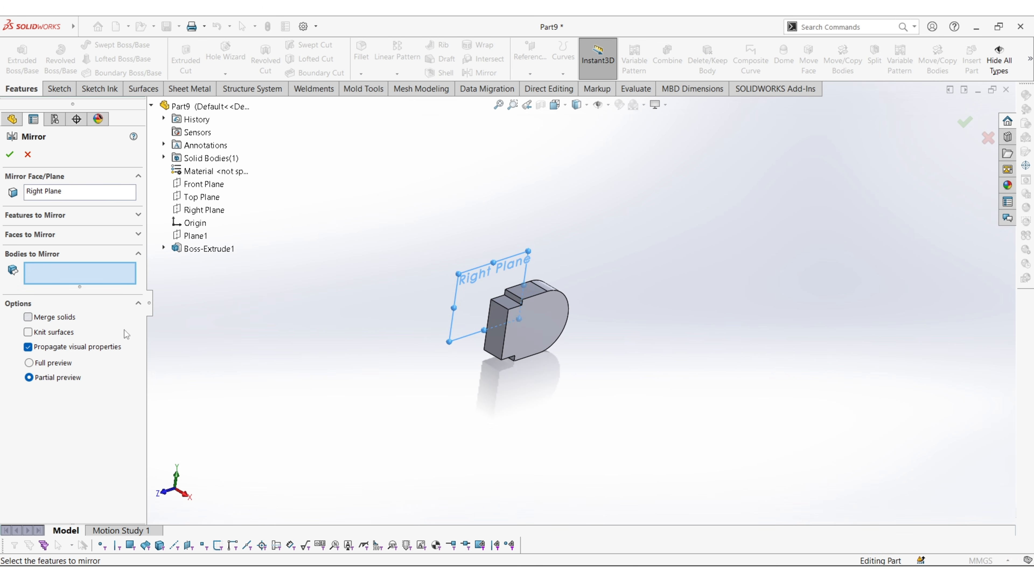
pyautogui.click(529, 338)
pyautogui.click(10, 154)
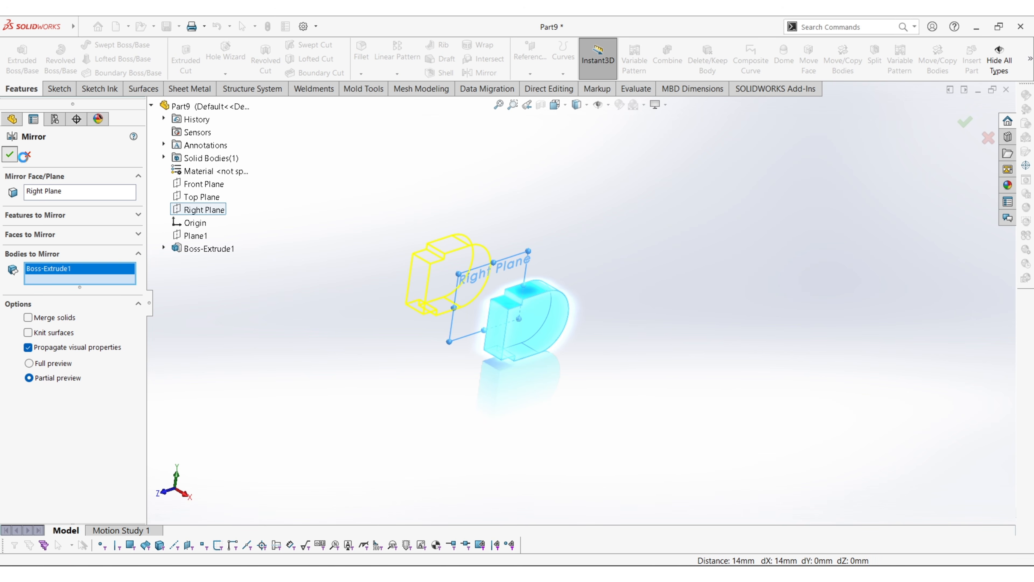
# Create a reference plane offset 23/2 mm (11.5 mm) from the Right Plane, toward the original extruded body.
pyautogui.moveTo(298, 344); pyautogui.dragTo(513, 388, button='middle')
pyautogui.scroll(-1, 800, 207)
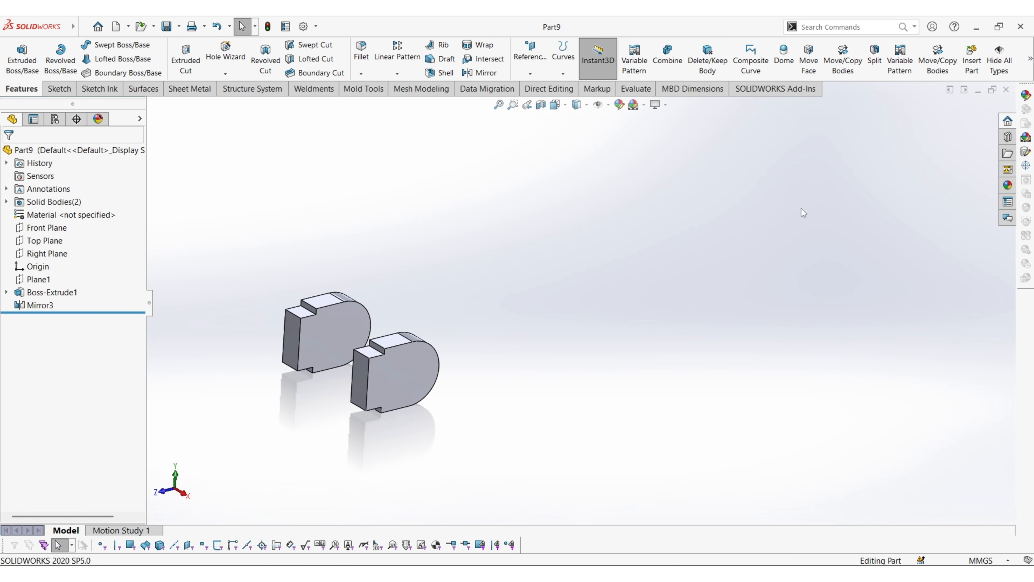
pyautogui.moveTo(697, 278); pyautogui.dragTo(702, 302, button='middle')
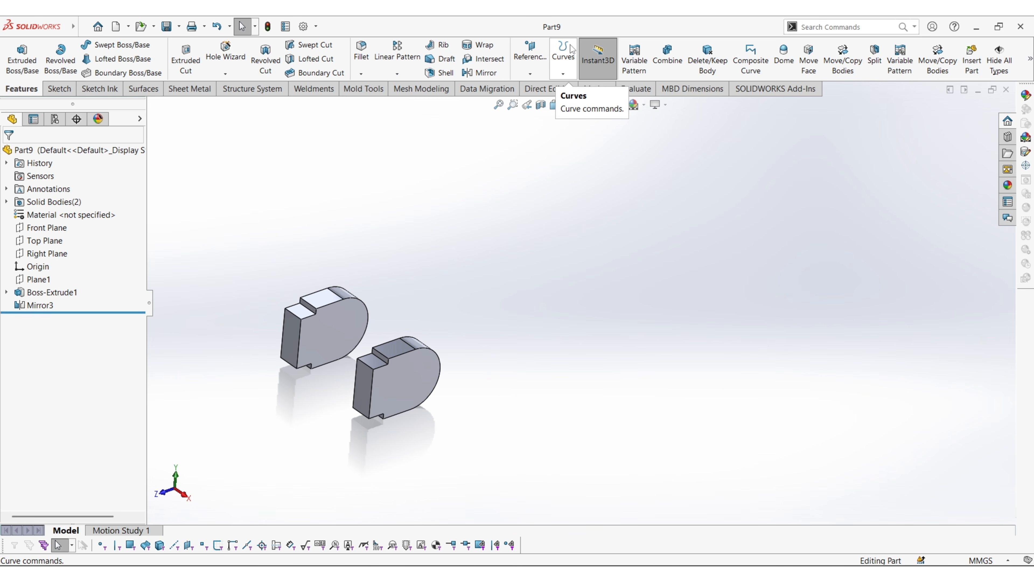
pyautogui.click(538, 65)
pyautogui.click(540, 87)
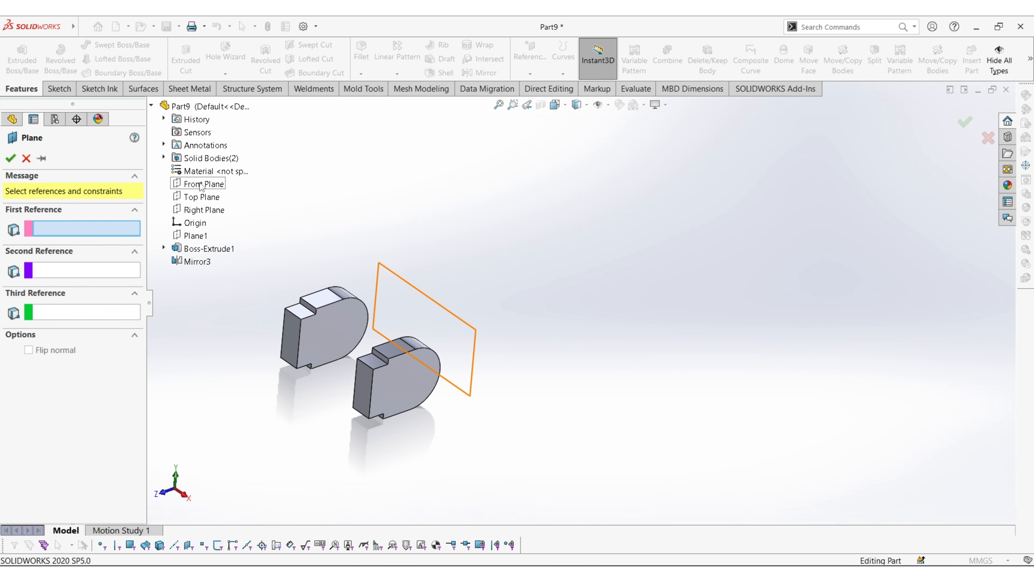
pyautogui.click(206, 210)
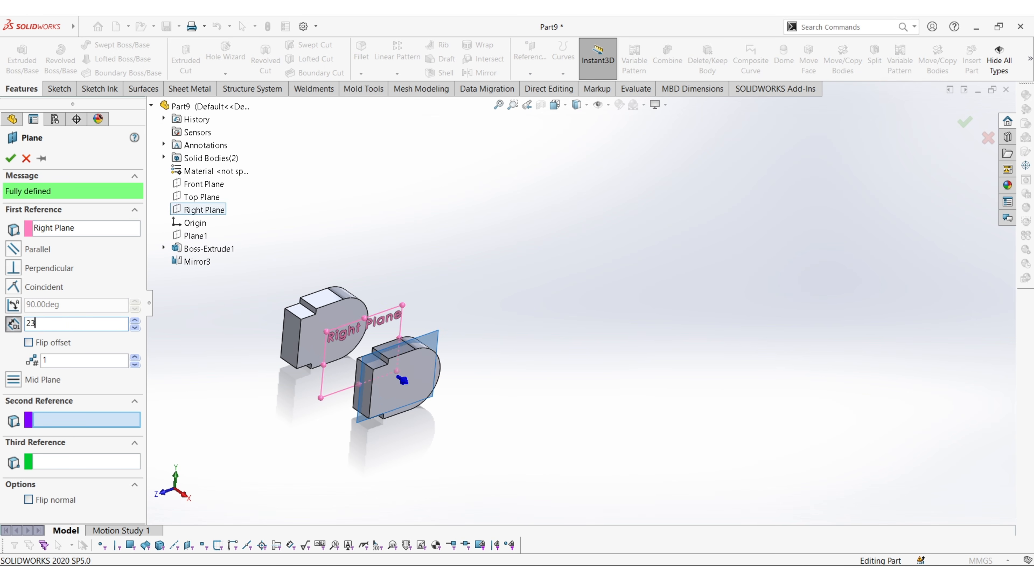
pyautogui.write('23/2')
pyautogui.press('Return')
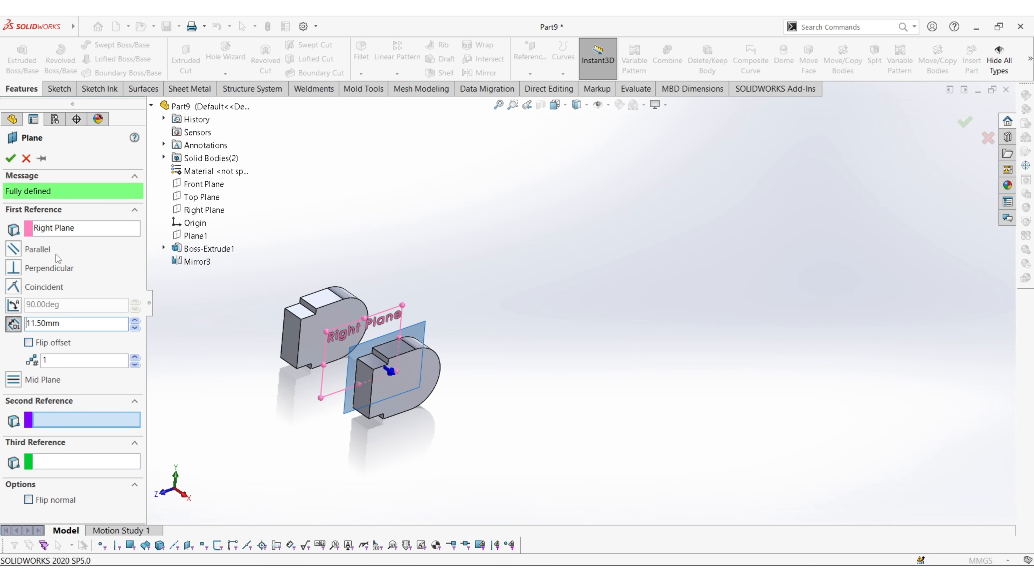
pyautogui.click(10, 160)
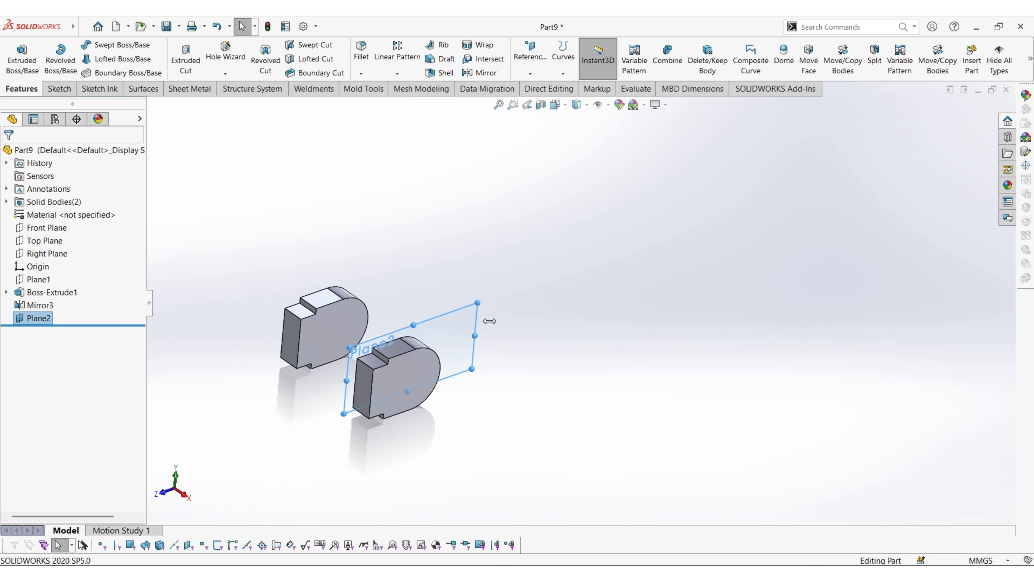
# Start a sketch on the new offset plane, viewed normal, and draw a circle centered about 27 mm from the origin, opposite the body.
pyautogui.rightClick(648, 285)
pyautogui.click(676, 259)
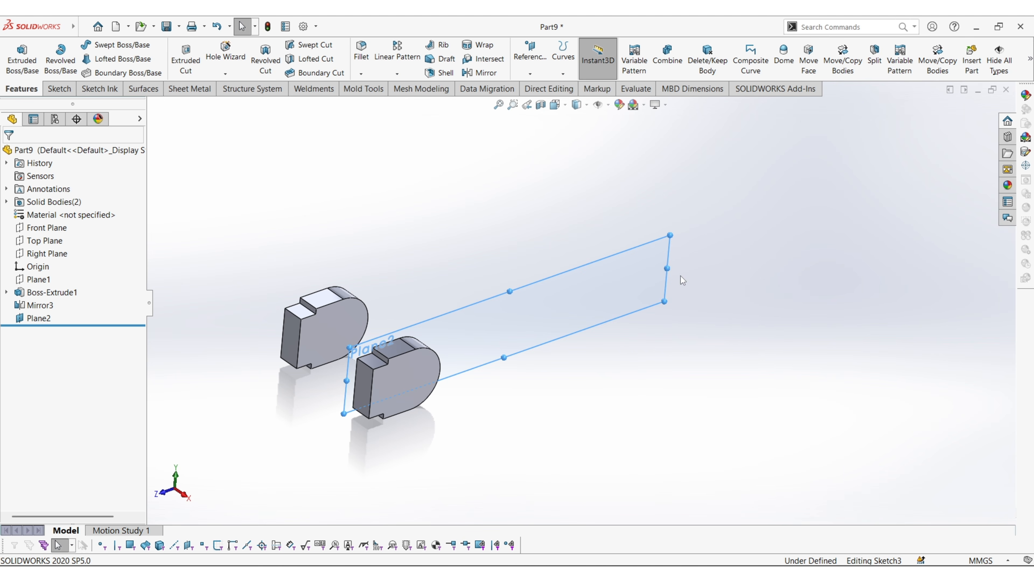
pyautogui.click(723, 55)
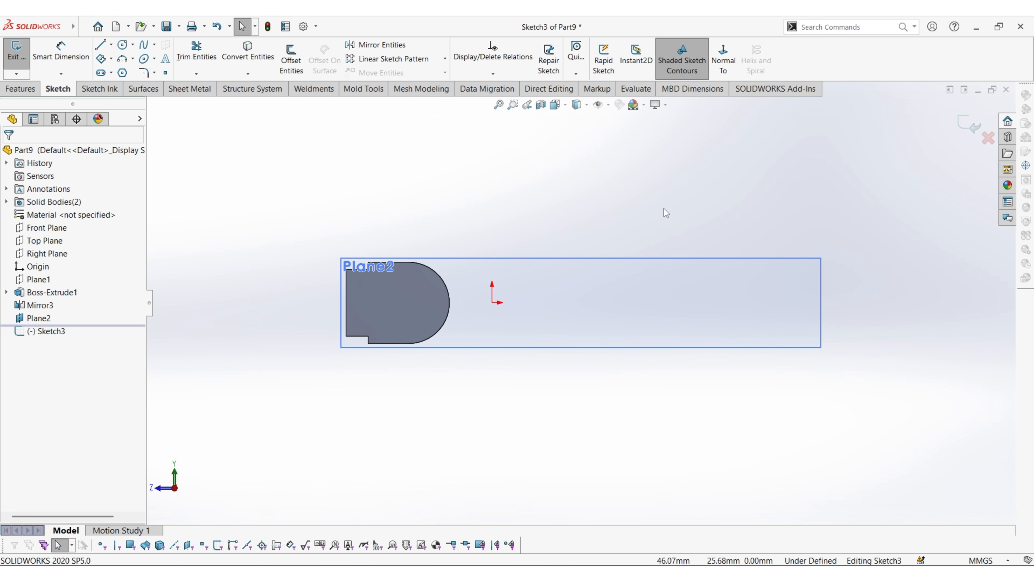
pyautogui.click(123, 46)
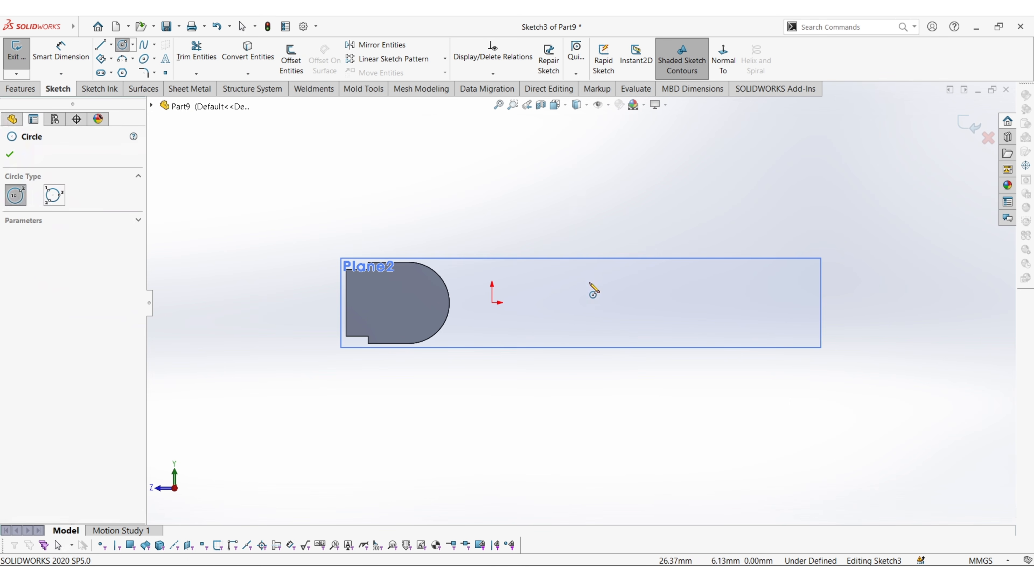
pyautogui.click(593, 302)
pyautogui.click(600, 353)
pyautogui.press('Escape')
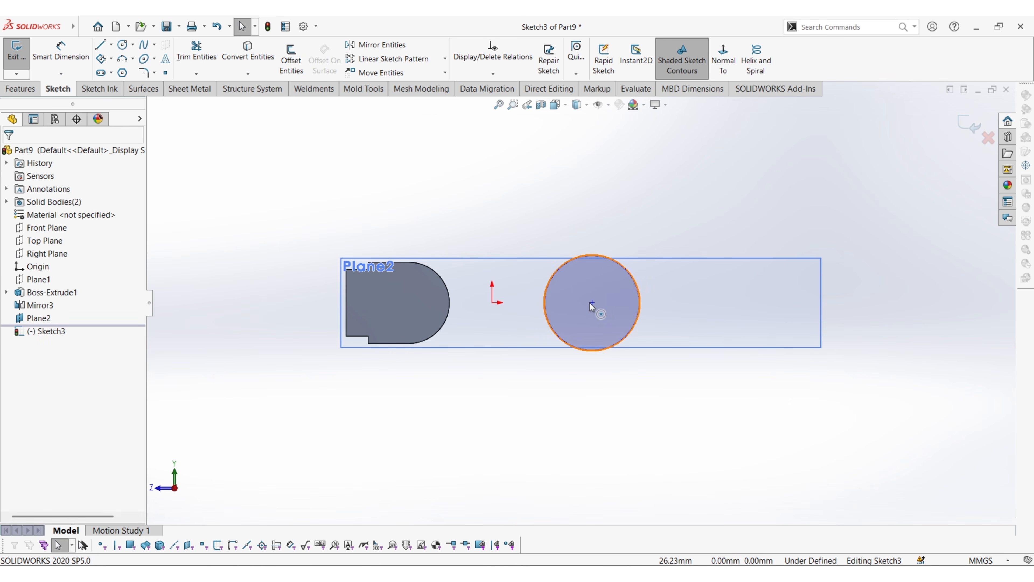
# Add a horizontal relation between the circle's center and the origin.
pyautogui.click(591, 305)
pyautogui.click(592, 303)
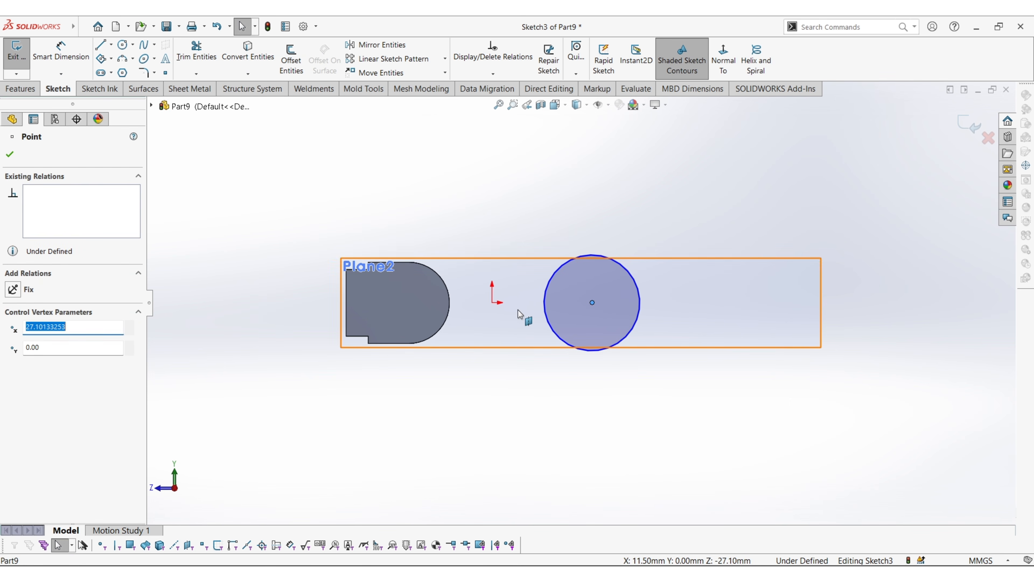
pyautogui.keyDown('ctrl'); pyautogui.click(493, 302); pyautogui.keyUp('ctrl')
pyautogui.click(526, 255)
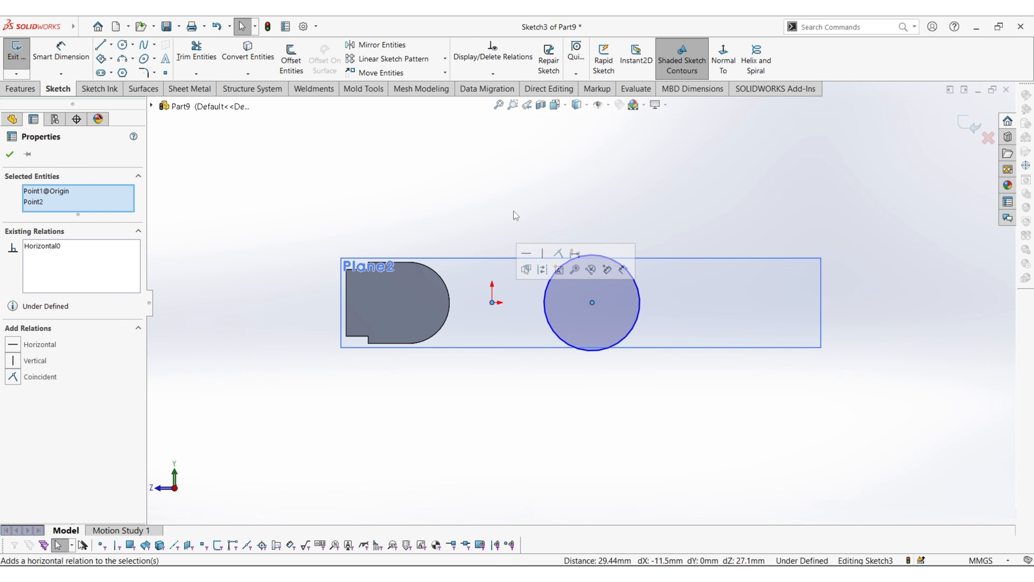
pyautogui.click(513, 212)
# Draw a 22 mm circle concentric with the body's rounded end and convert it to construction geometry.
pyautogui.click(100, 46)
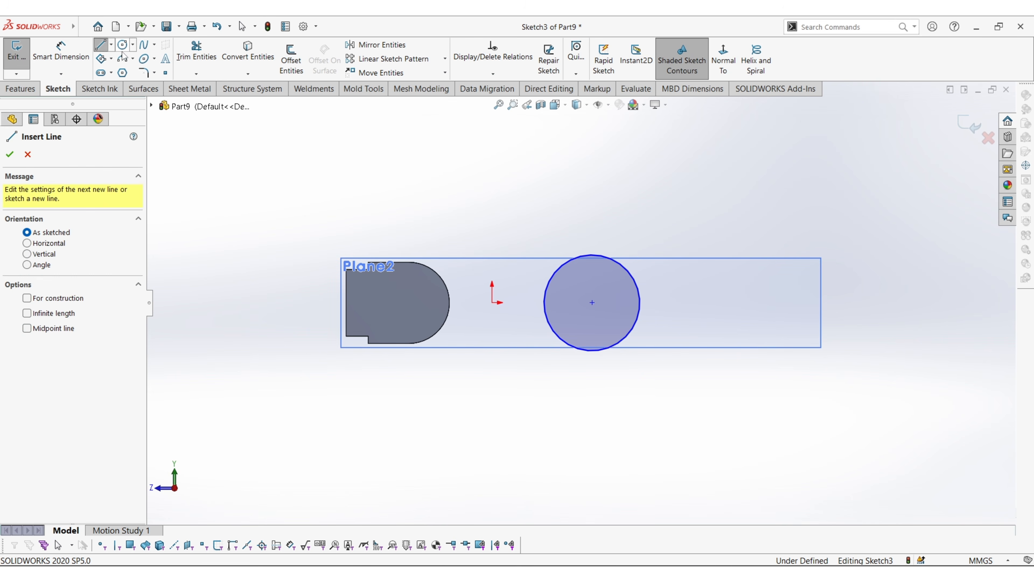
pyautogui.press('Escape')
pyautogui.click(123, 44)
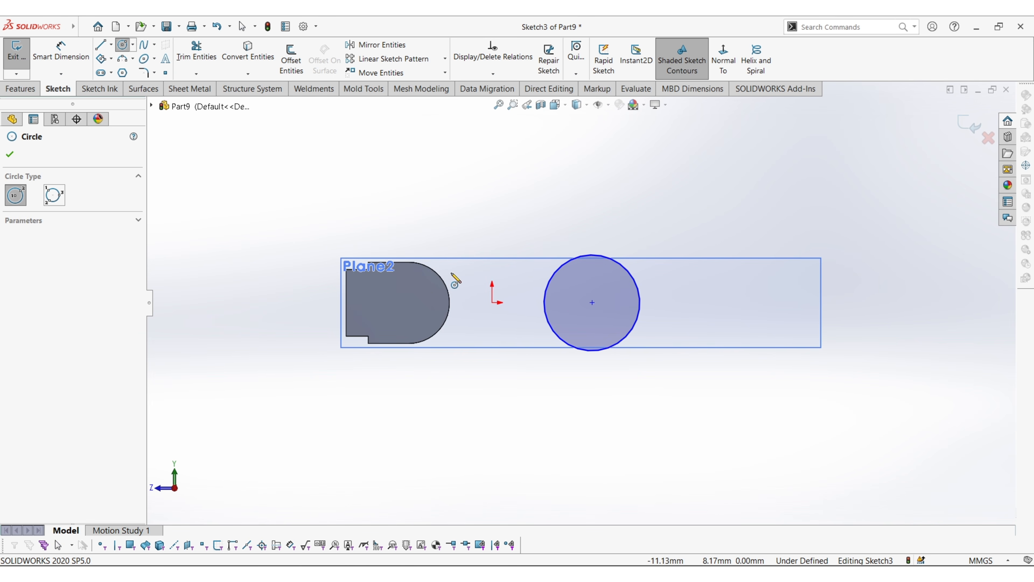
pyautogui.click(409, 302)
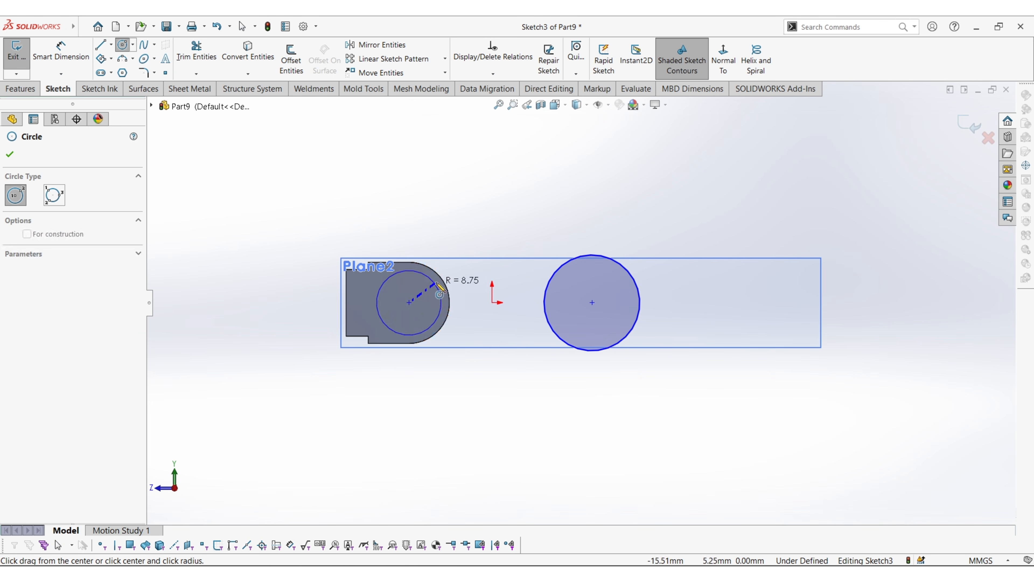
pyautogui.click(448, 295)
pyautogui.press('Escape')
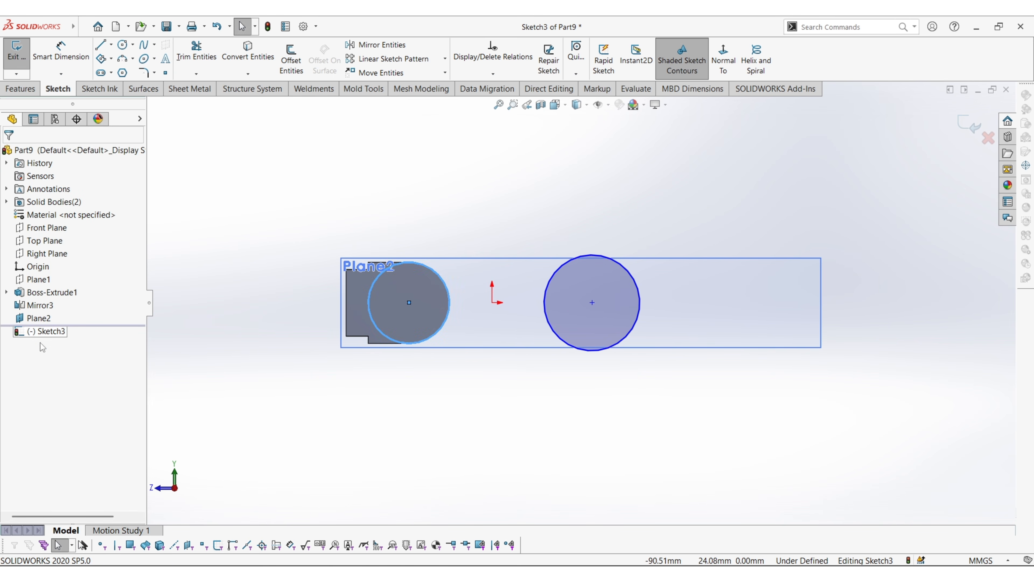
pyautogui.click(380, 274)
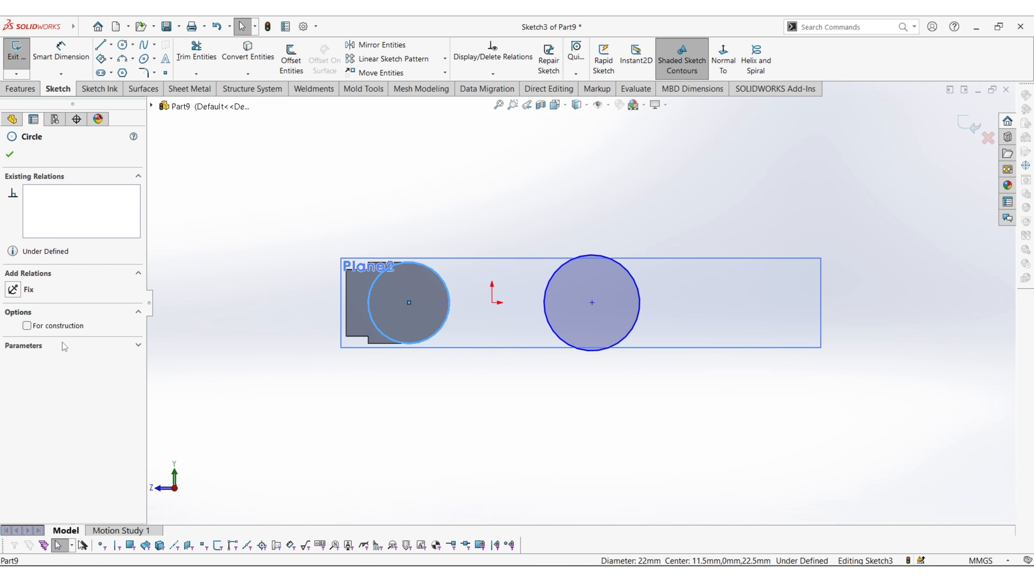
pyautogui.click(9, 154)
# Dimension the horizontal distance between the two circle centers as 45 mm.
pyautogui.click(61, 53)
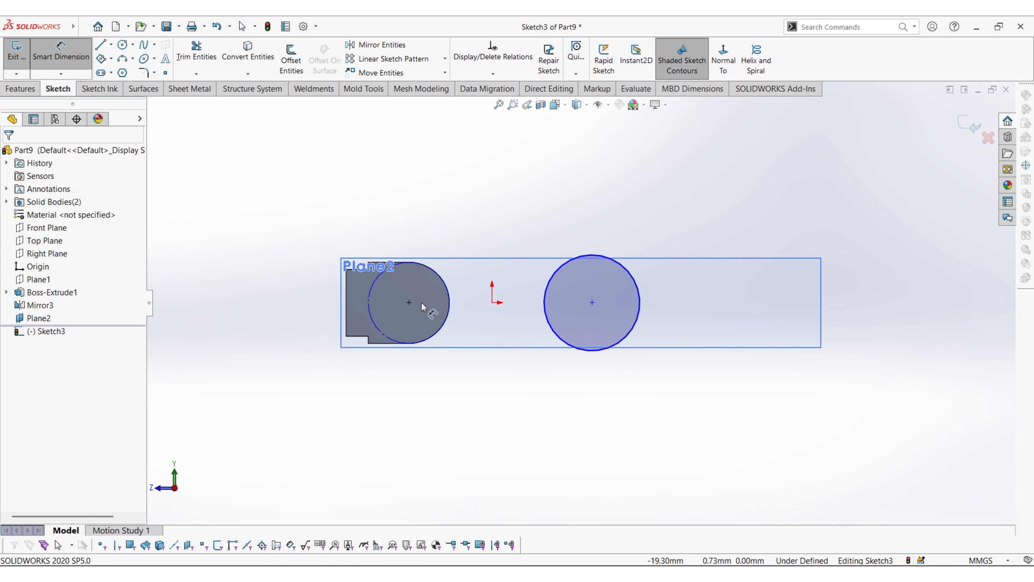
pyautogui.click(409, 302)
pyautogui.click(592, 302)
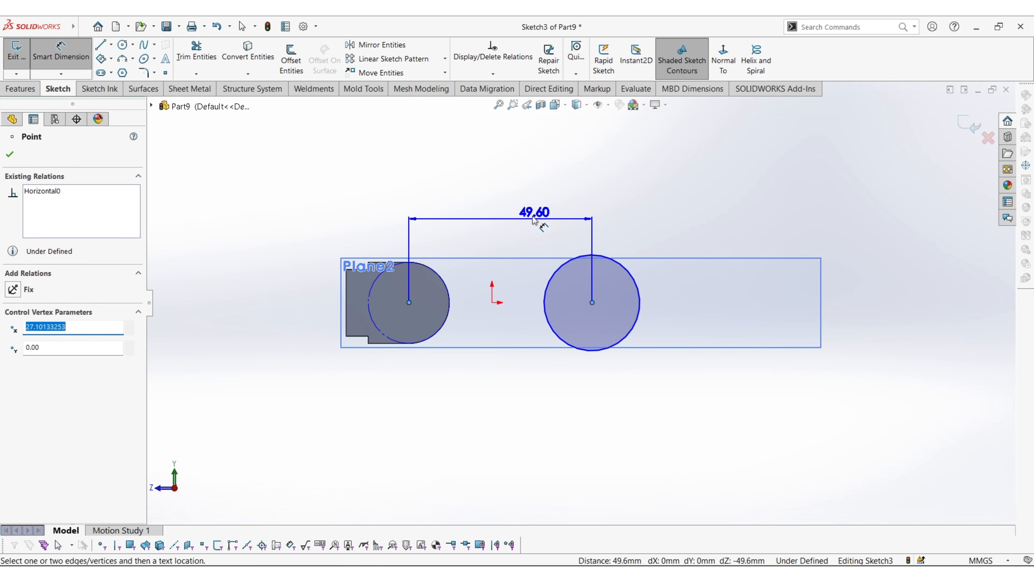
pyautogui.click(529, 209)
pyautogui.write('4')
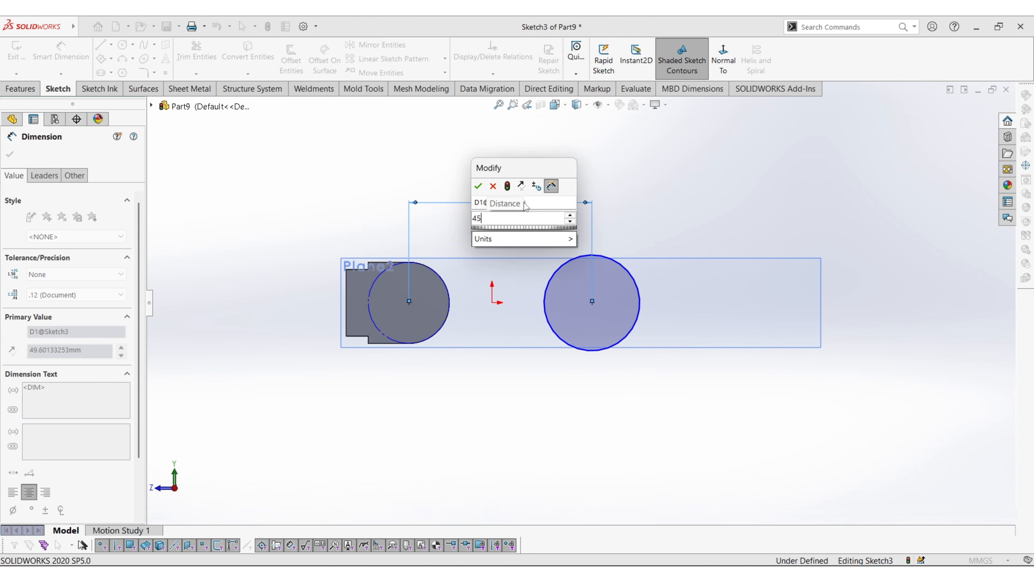
pyautogui.write('5')
pyautogui.press('Return')
pyautogui.press('Escape')
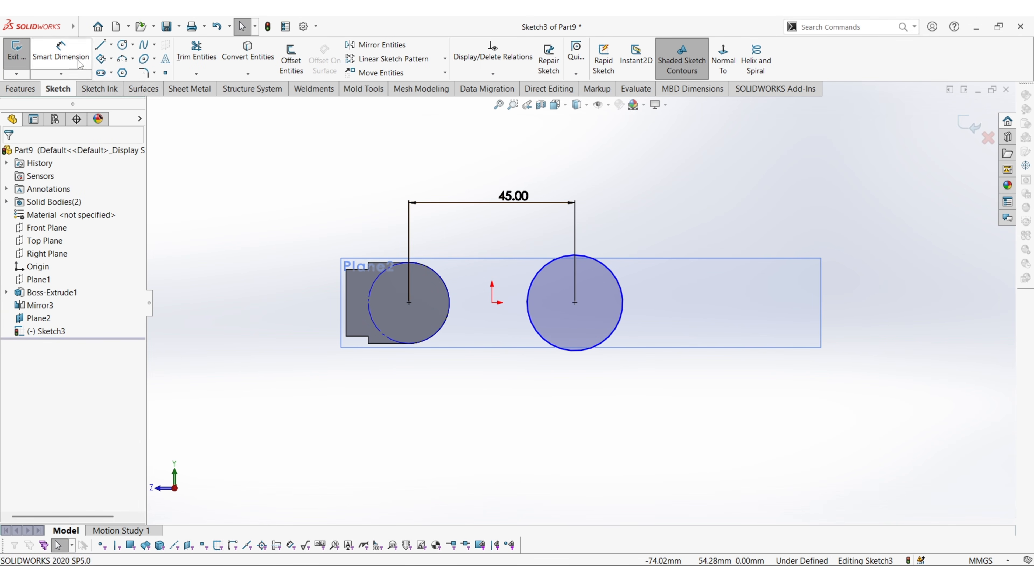
# Set the diameter of the solid circle opposite the body to 22 mm.
pyautogui.click(61, 53)
pyautogui.click(591, 348)
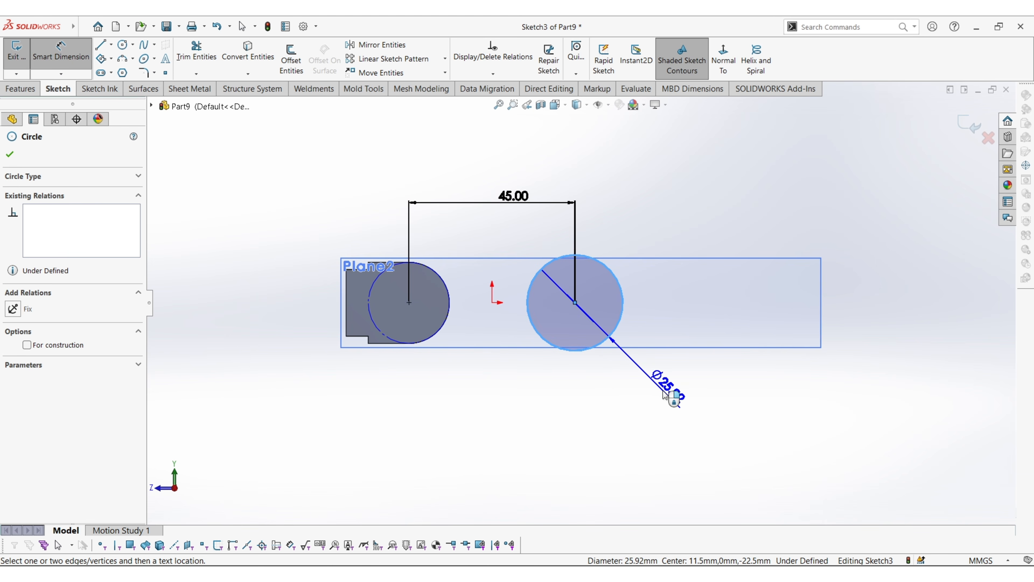
pyautogui.click(664, 394)
pyautogui.write('22')
pyautogui.press('Return')
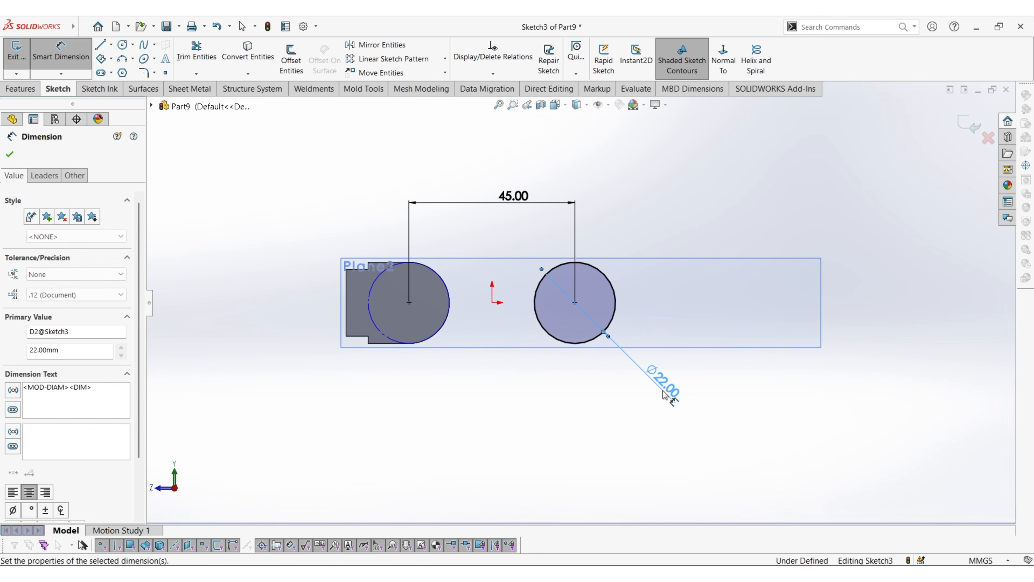
# Extrude the 22 mm circle 5 mm blind in the reversed direction, toward the Right Plane, and hide the offset plane.
pyautogui.moveTo(628, 215); pyautogui.dragTo(628, 286, button='middle')
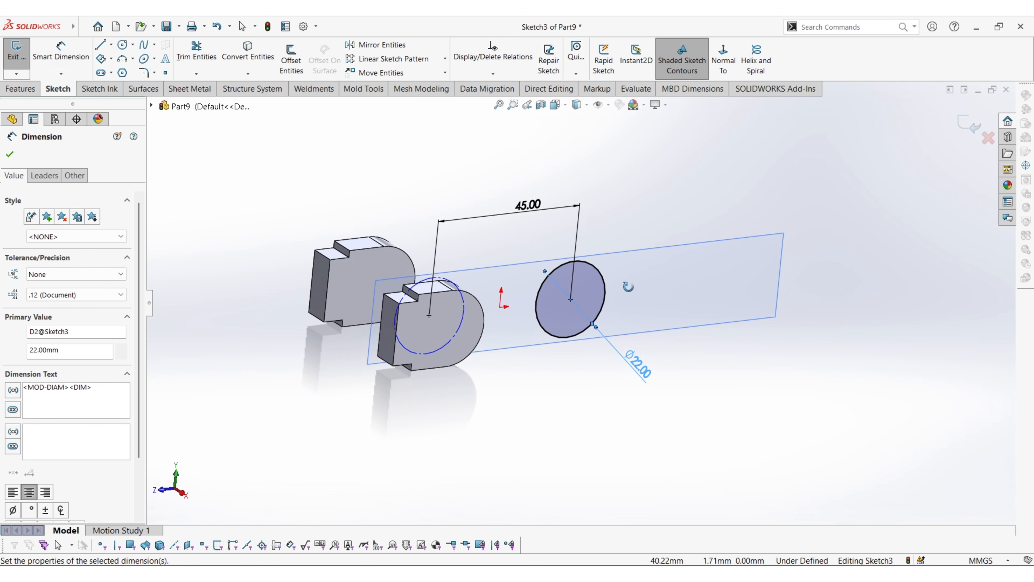
pyautogui.click(25, 89)
pyautogui.click(22, 57)
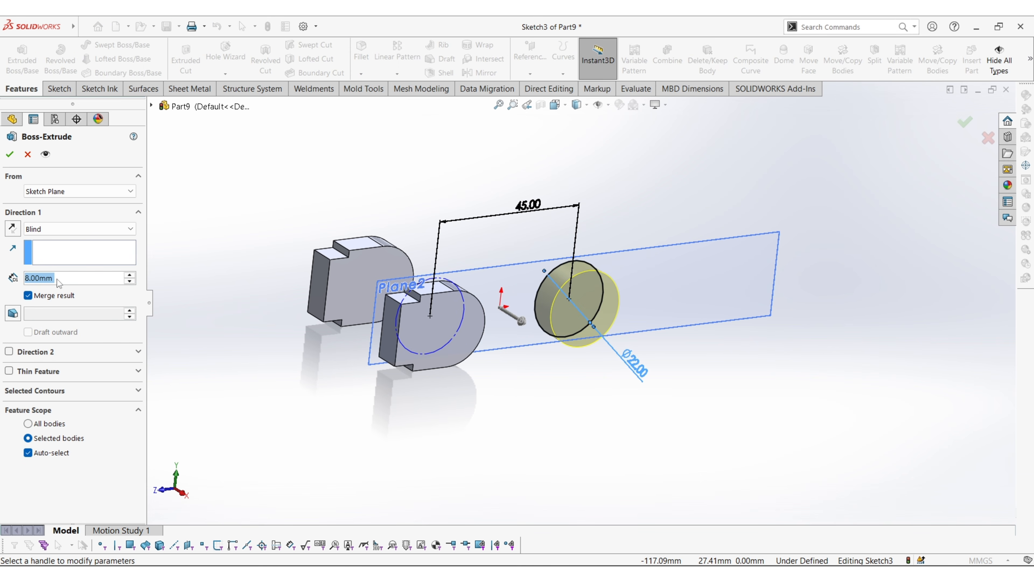
pyautogui.click(12, 229)
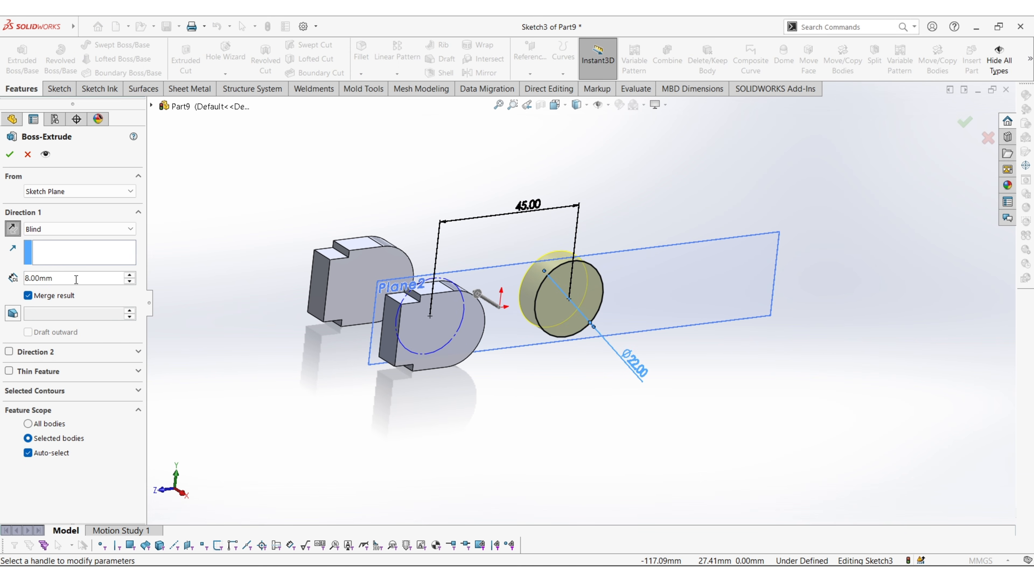
pyautogui.write('5')
pyautogui.press('Return')
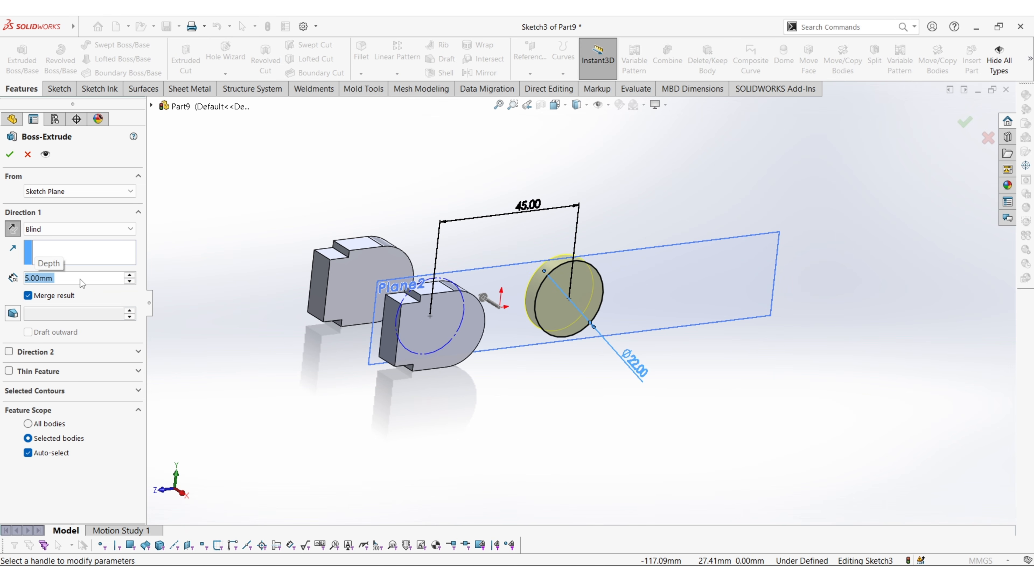
pyautogui.click(9, 154)
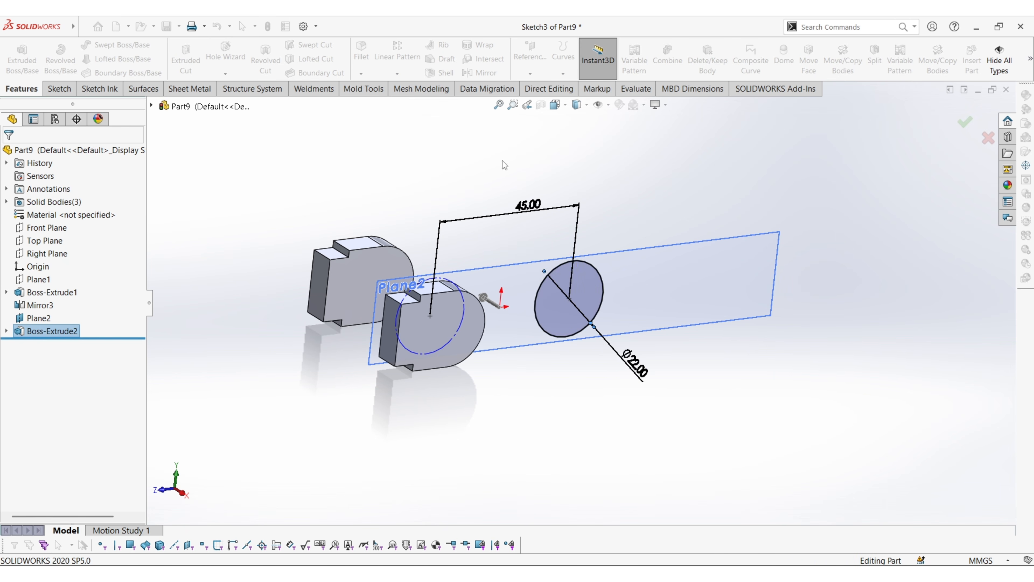
pyautogui.rightClick(680, 287)
pyautogui.click(712, 244)
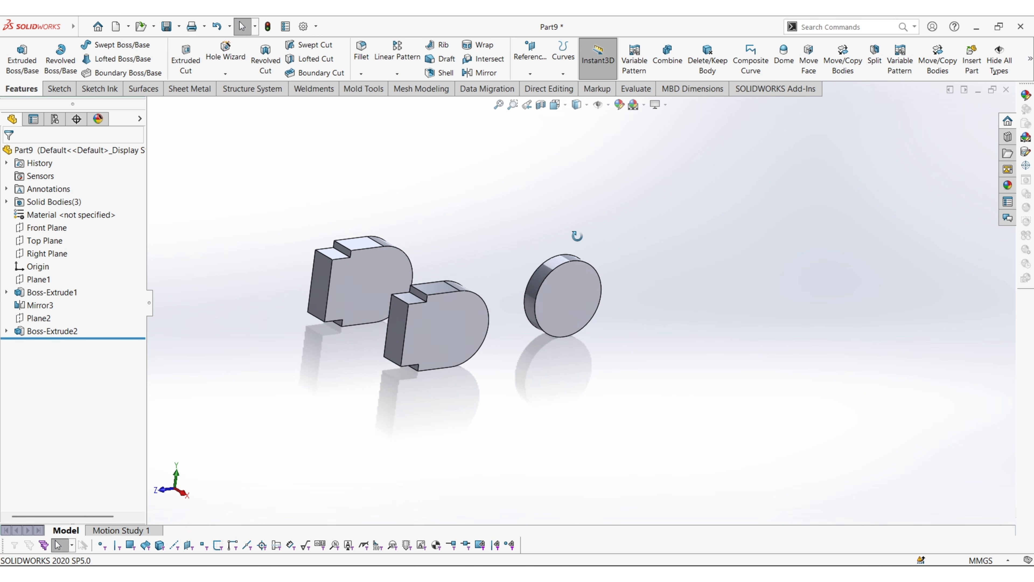
# Start a sketch on the disc's inner face, viewed normal, and draw a concentric circle about 15.5 mm in diameter.
pyautogui.moveTo(575, 234); pyautogui.dragTo(734, 309, button='middle')
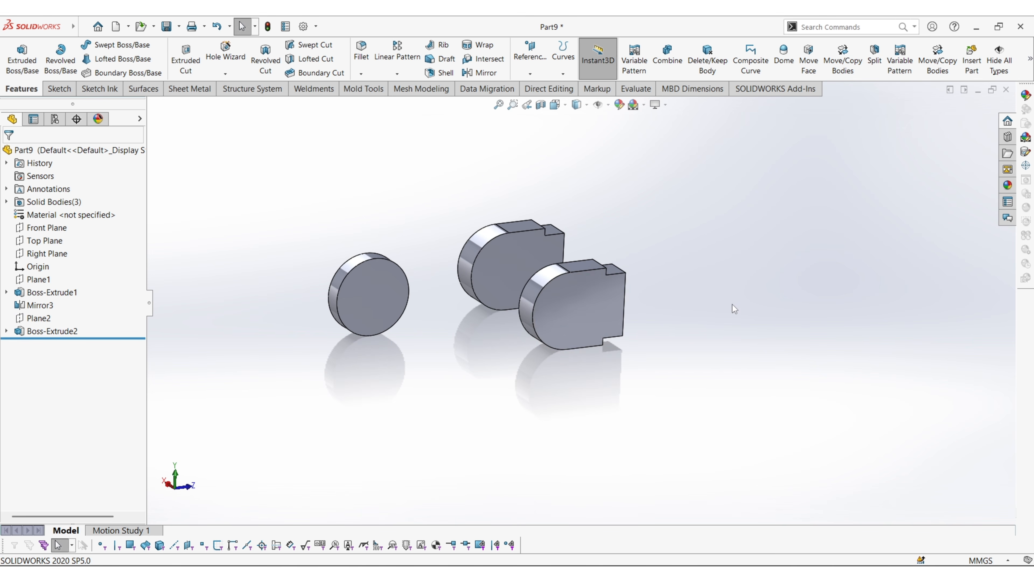
pyautogui.rightClick(395, 286)
pyautogui.click(407, 249)
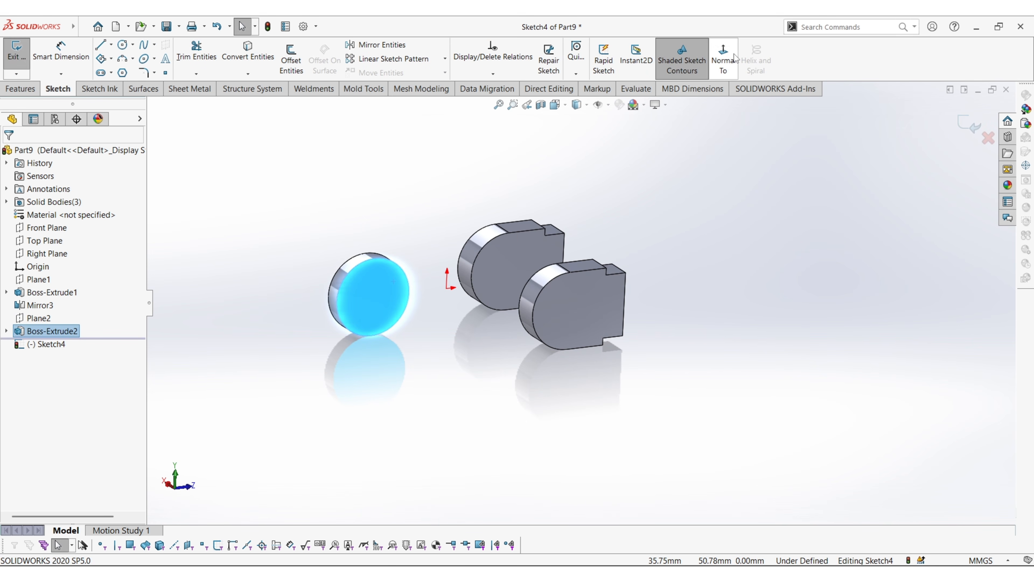
pyautogui.click(733, 59)
pyautogui.click(123, 45)
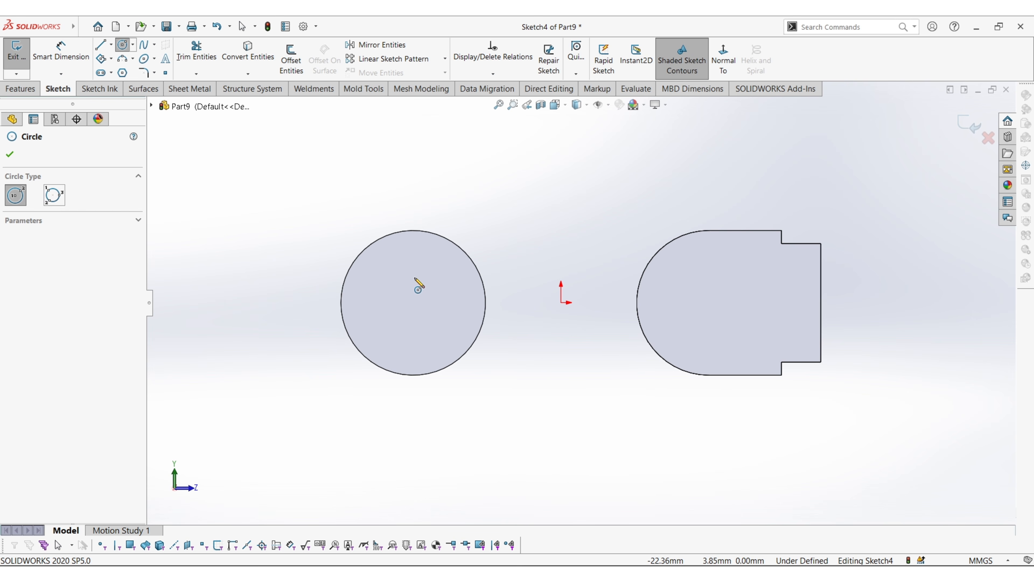
pyautogui.click(413, 302)
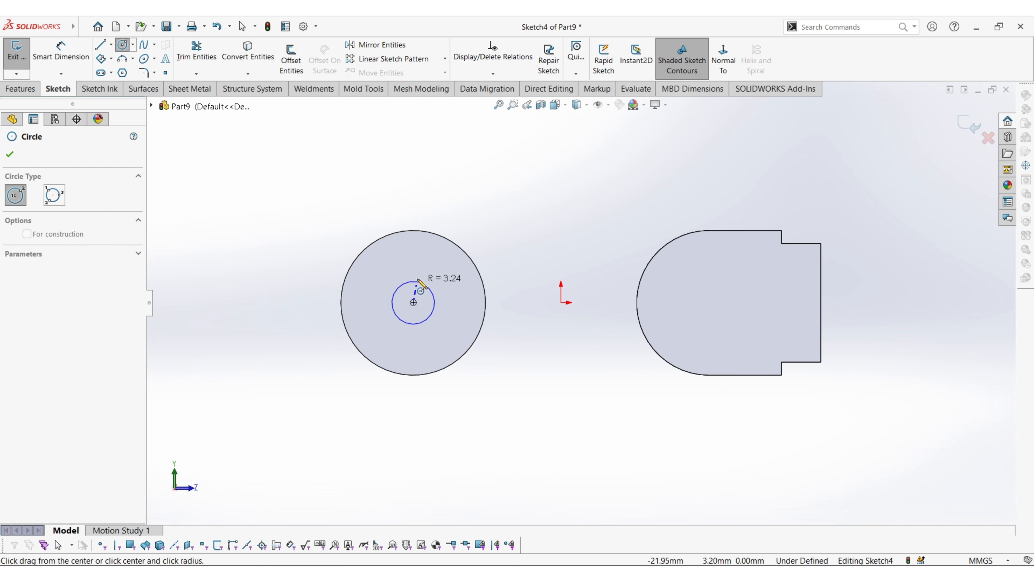
pyautogui.click(437, 259)
pyautogui.press('Escape')
# Dimension the diameter of the concentric circle on the disc as 18 mm.
pyautogui.click(61, 51)
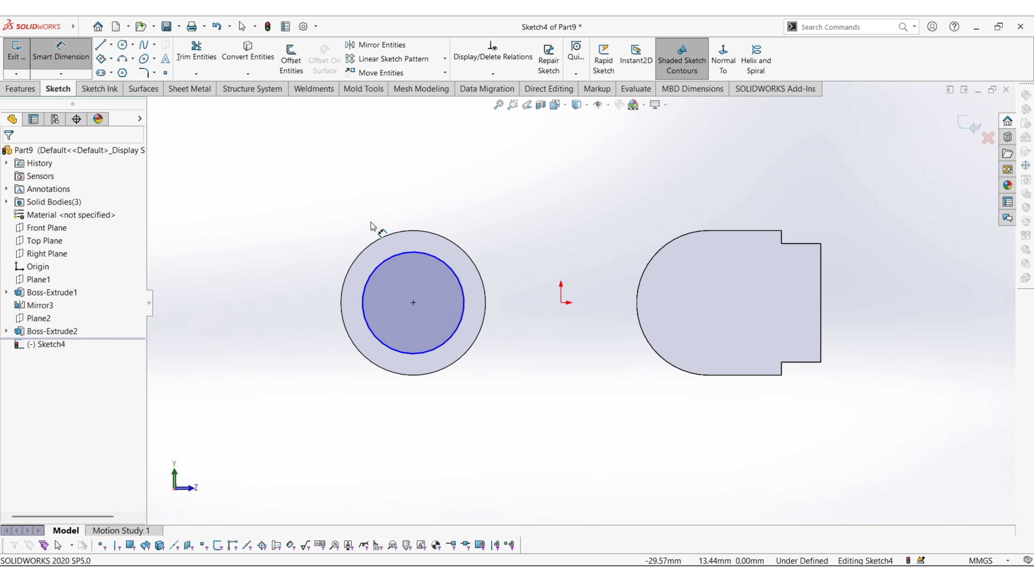
pyautogui.click(395, 257)
pyautogui.click(304, 218)
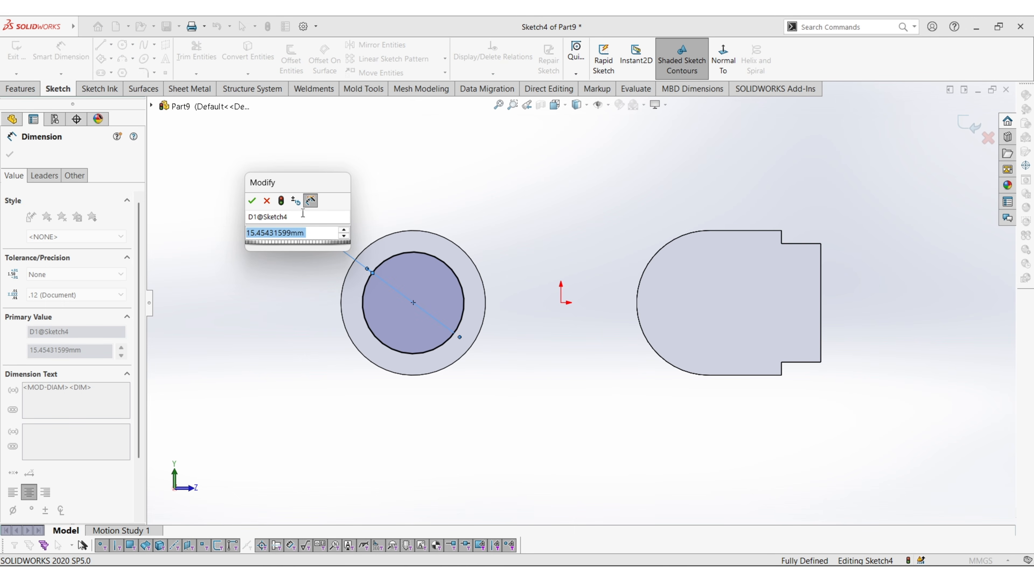
pyautogui.write('18')
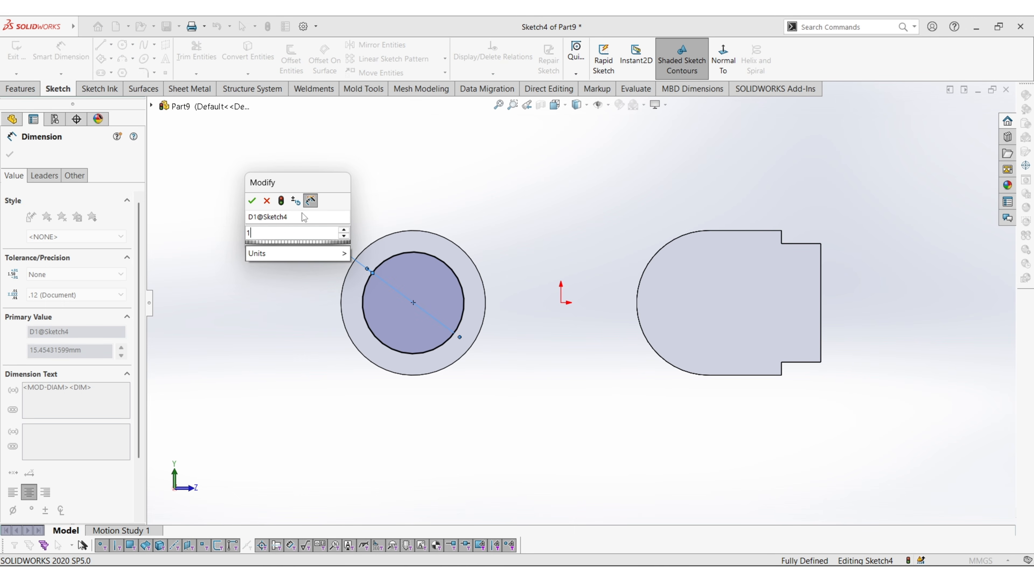
pyautogui.press('Return')
pyautogui.press('Escape')
# Extrude the 18 mm circle 4 mm outward from the disc's inner face, merged with the disc.
pyautogui.moveTo(484, 156)
pyautogui.mouseDown(button='middle')
pyautogui.moveTo(530, 180)
pyautogui.moveTo(541, 214)
pyautogui.mouseUp(button='middle')
pyautogui.click(20, 88)
pyautogui.click(22, 57)
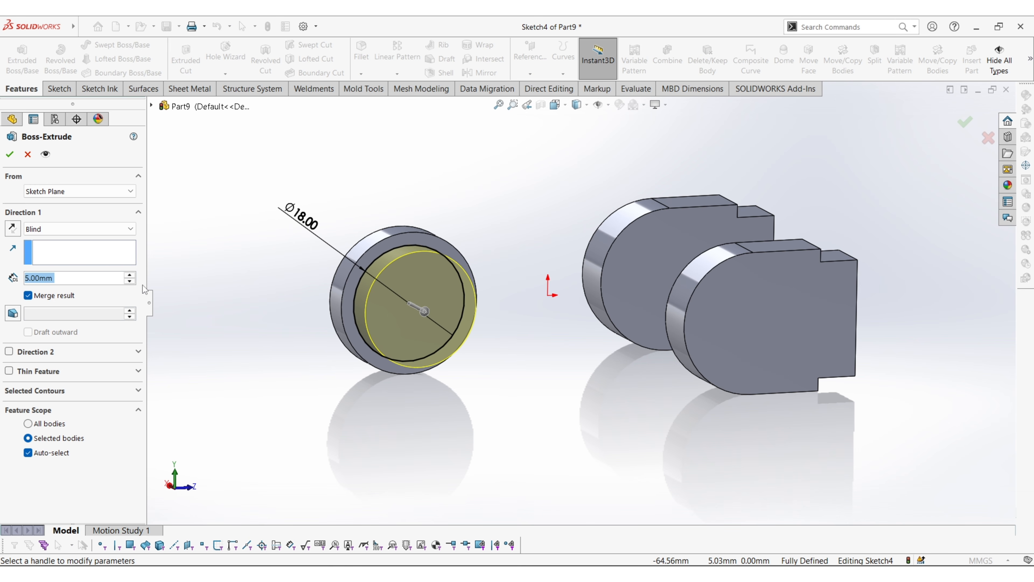
pyautogui.write('4')
pyautogui.press('Return')
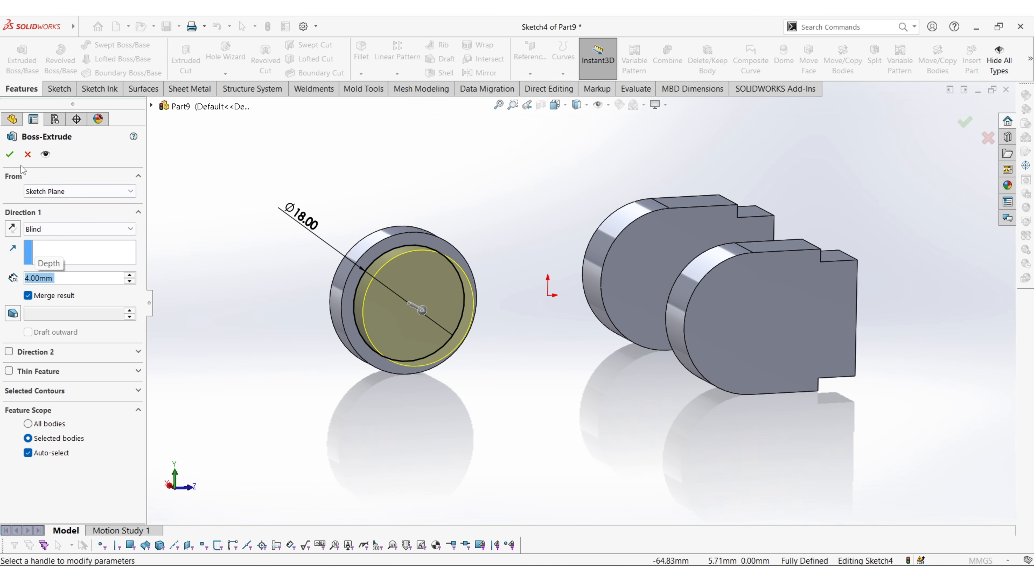
pyautogui.click(10, 154)
# Mirror the stepped disc body about the Right Plane and save the part.
pyautogui.moveTo(447, 331)
pyautogui.mouseDown(button='middle')
pyautogui.moveTo(556, 369)
pyautogui.moveTo(555, 395)
pyautogui.mouseUp(button='middle')
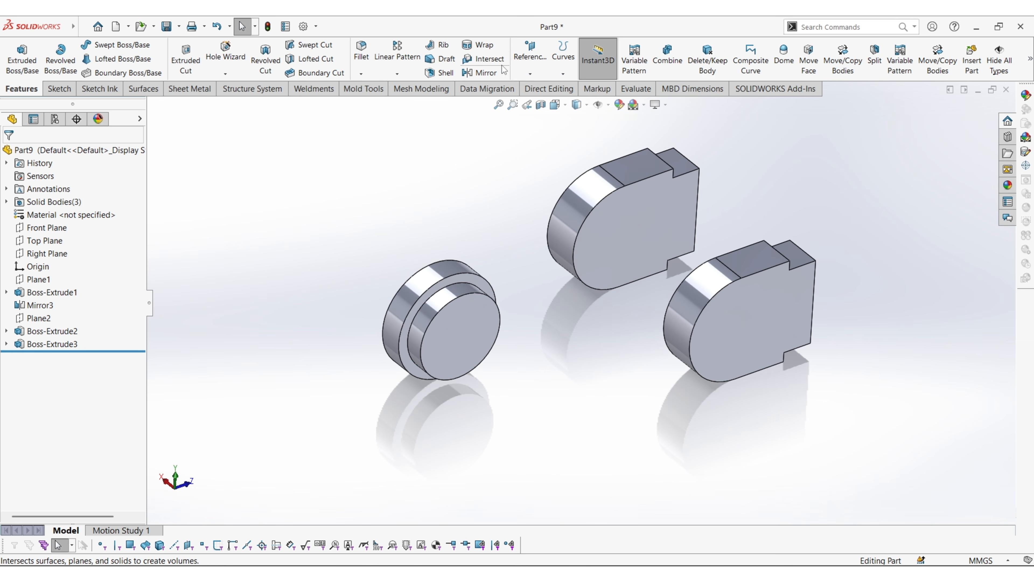
pyautogui.click(481, 73)
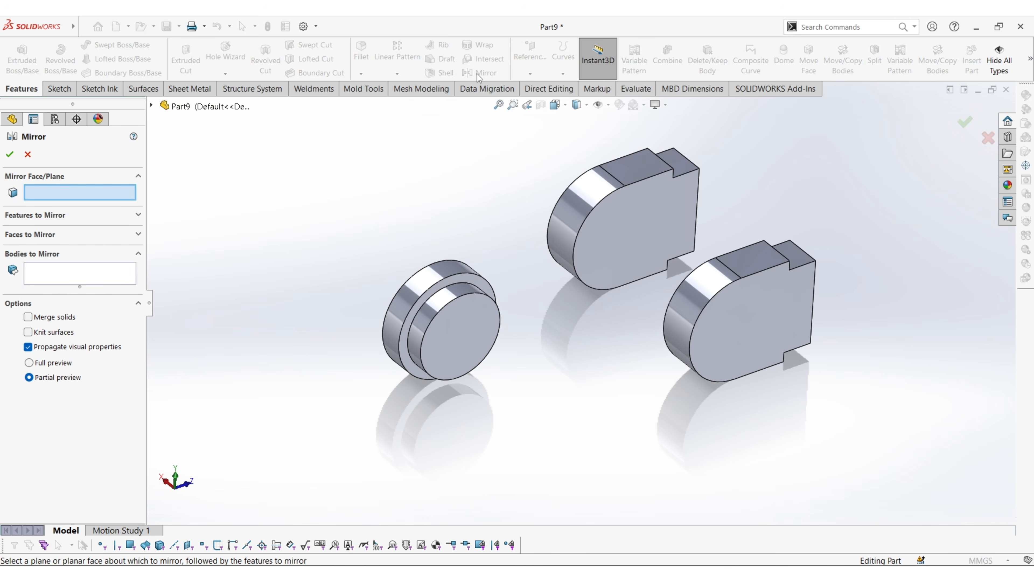
pyautogui.click(152, 106)
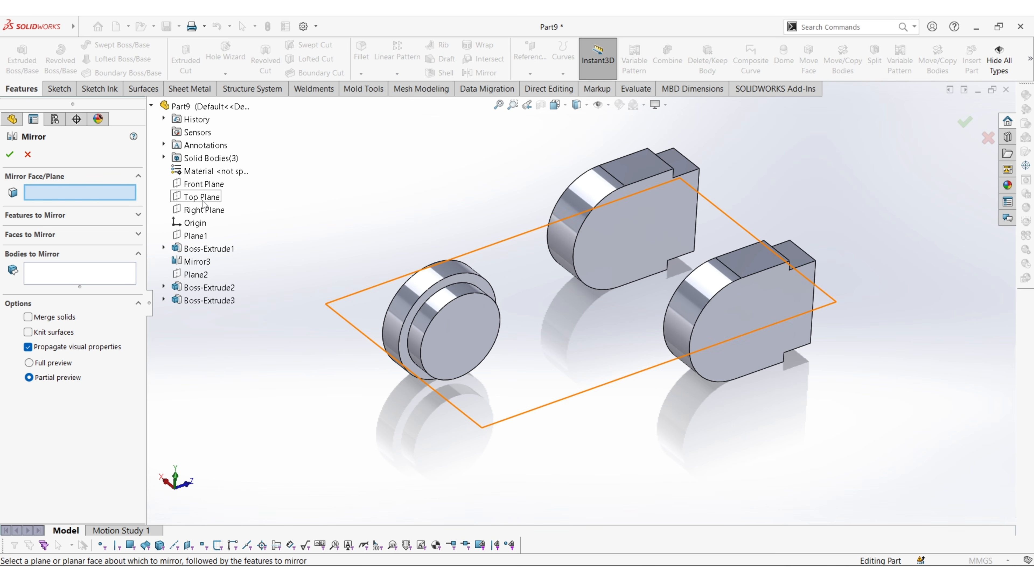
pyautogui.click(204, 209)
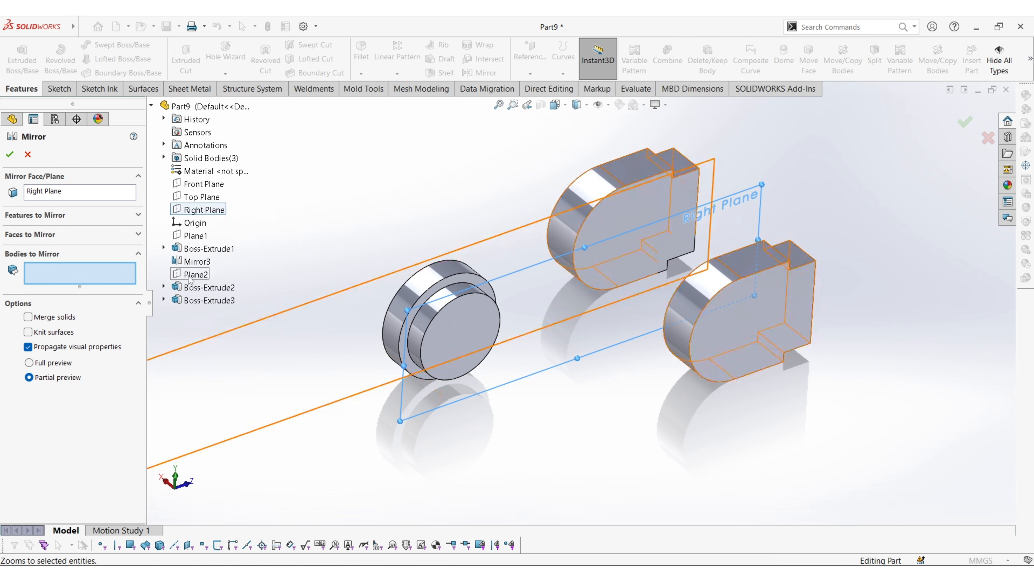
pyautogui.click(453, 297)
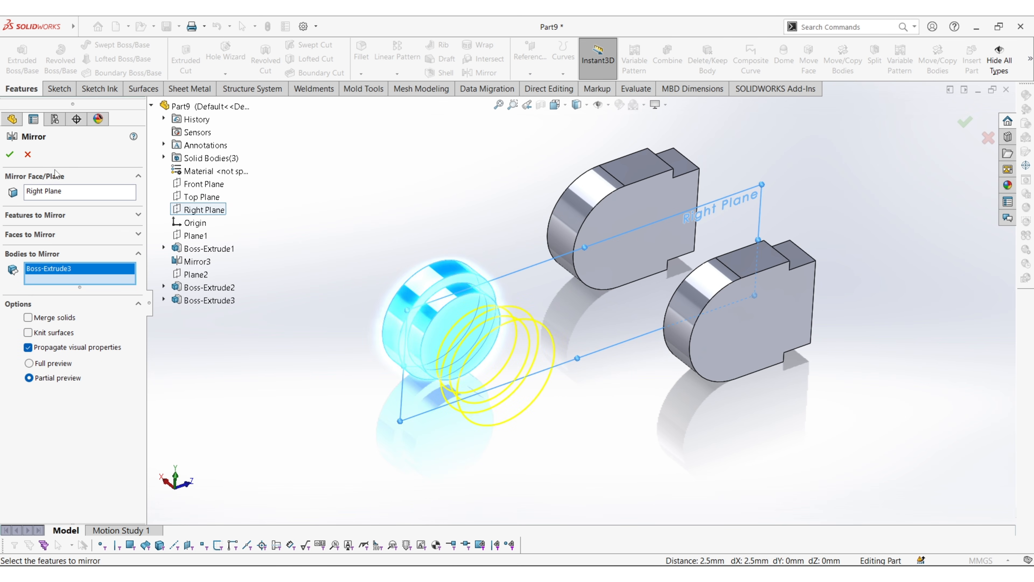
pyautogui.click(10, 156)
pyautogui.moveTo(609, 300); pyautogui.dragTo(790, 424, button='middle')
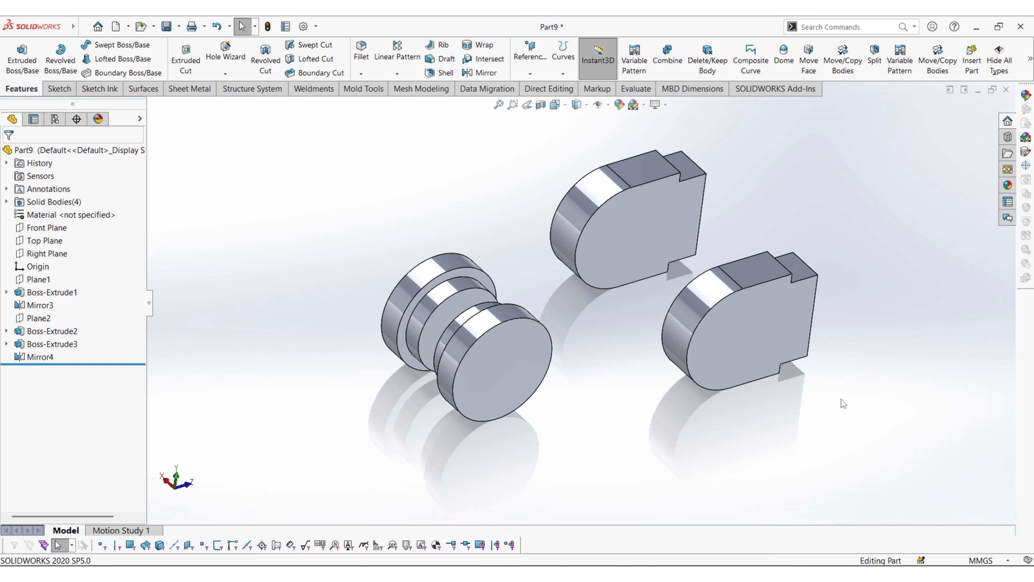
pyautogui.hotkey('ctrl', 's')
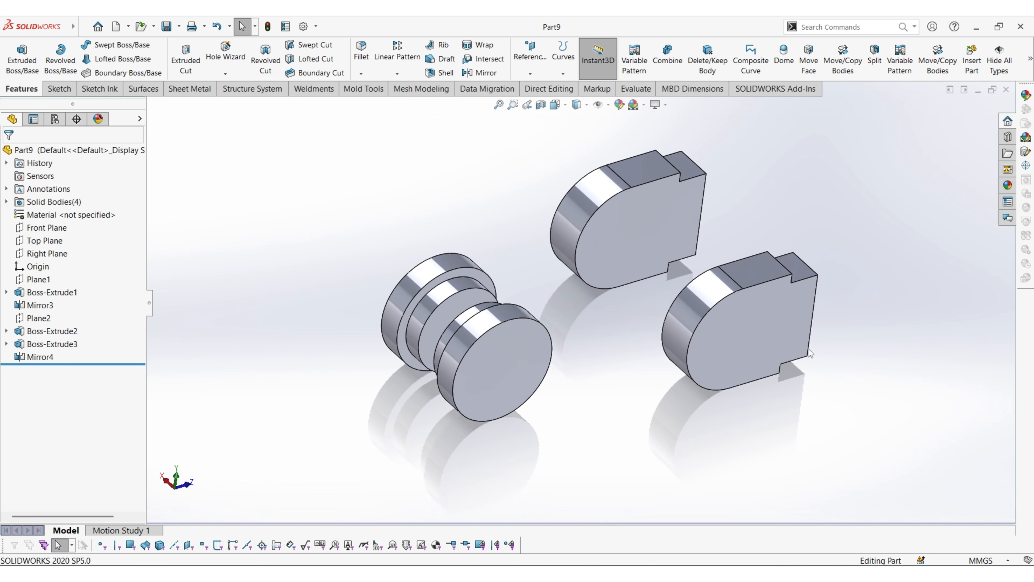
# Start a sketch on the Top Plane and view it normal to the screen.
pyautogui.click(53, 243)
pyautogui.moveTo(548, 344); pyautogui.dragTo(515, 336, button='middle')
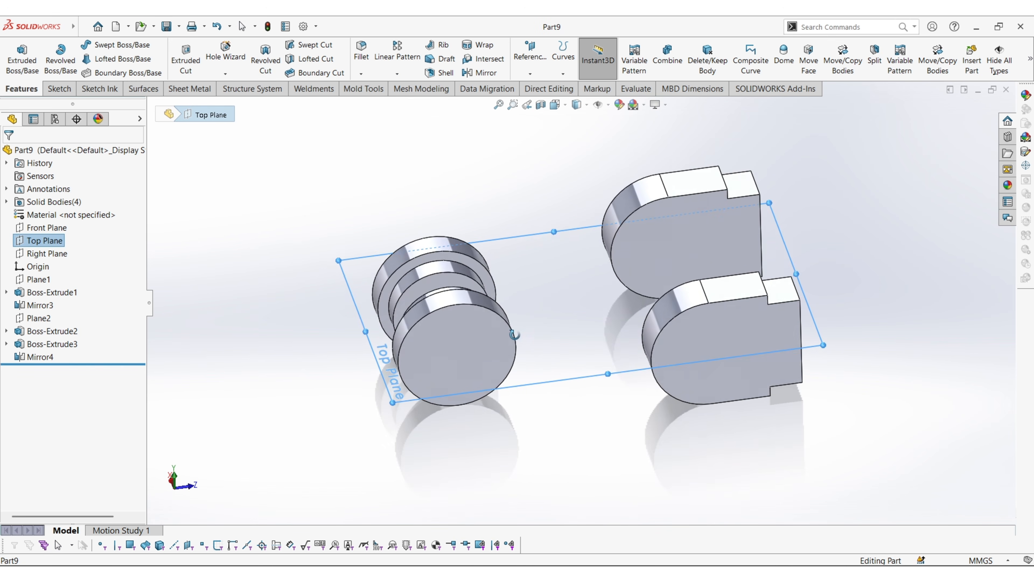
pyautogui.rightClick(63, 243)
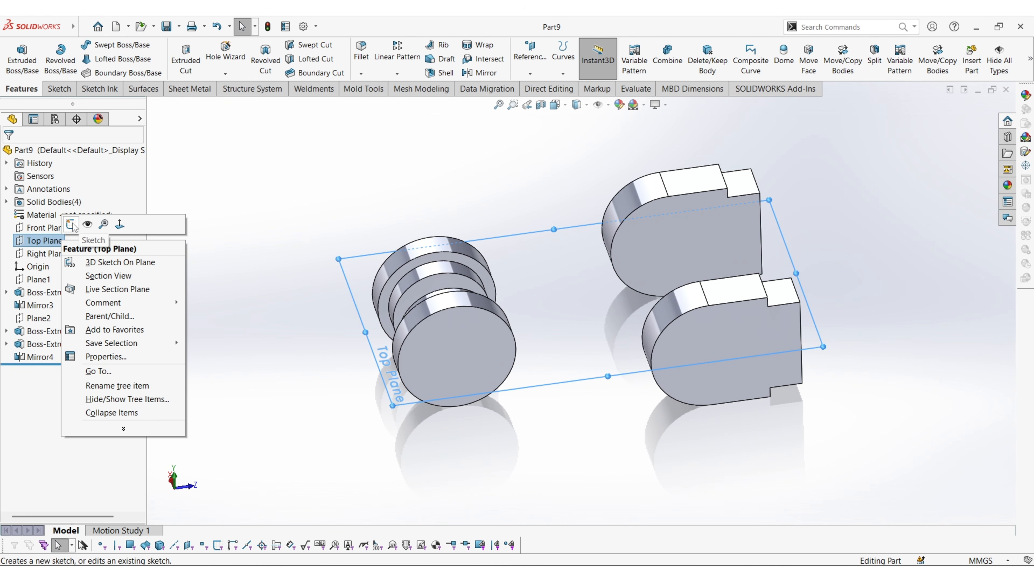
pyautogui.click(75, 224)
pyautogui.click(718, 62)
pyautogui.click(777, 269)
pyautogui.scroll(2, 725, 278)
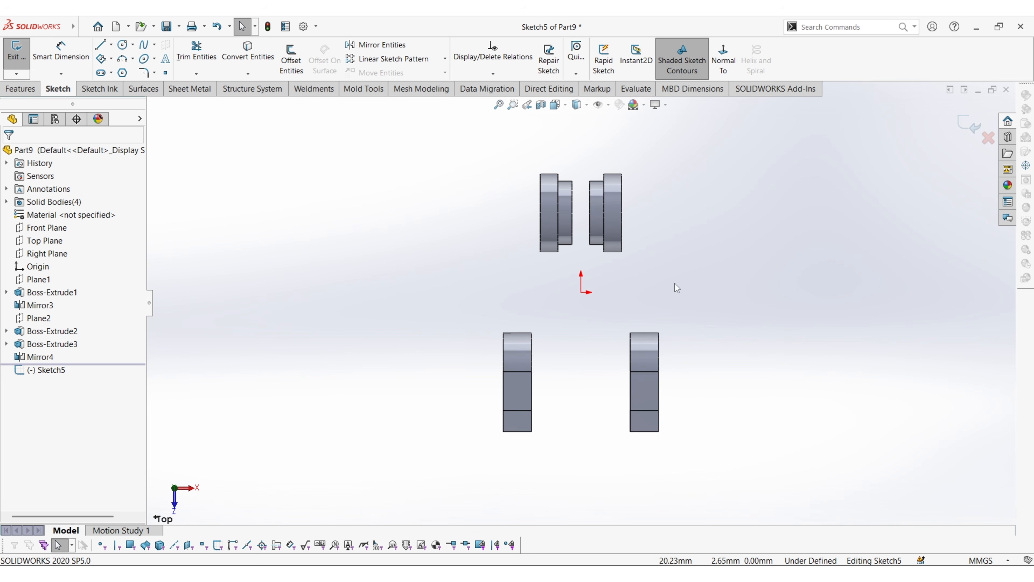
pyautogui.scroll(-2, 823, 283)
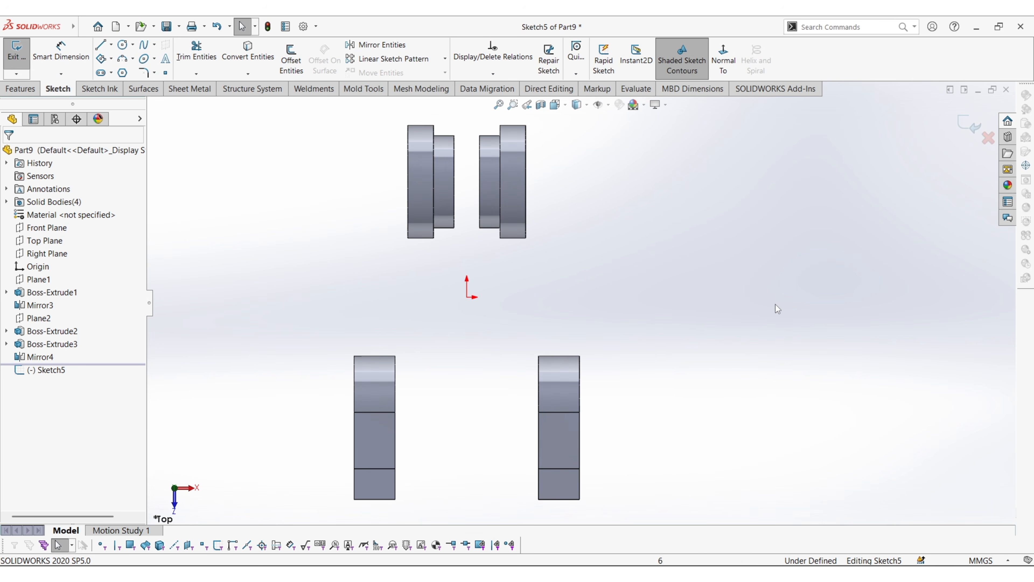
# Draw a vertical midpoint line about 62 mm long centred on the origin and convert it to construction geometry.
pyautogui.click(112, 45)
pyautogui.click(130, 86)
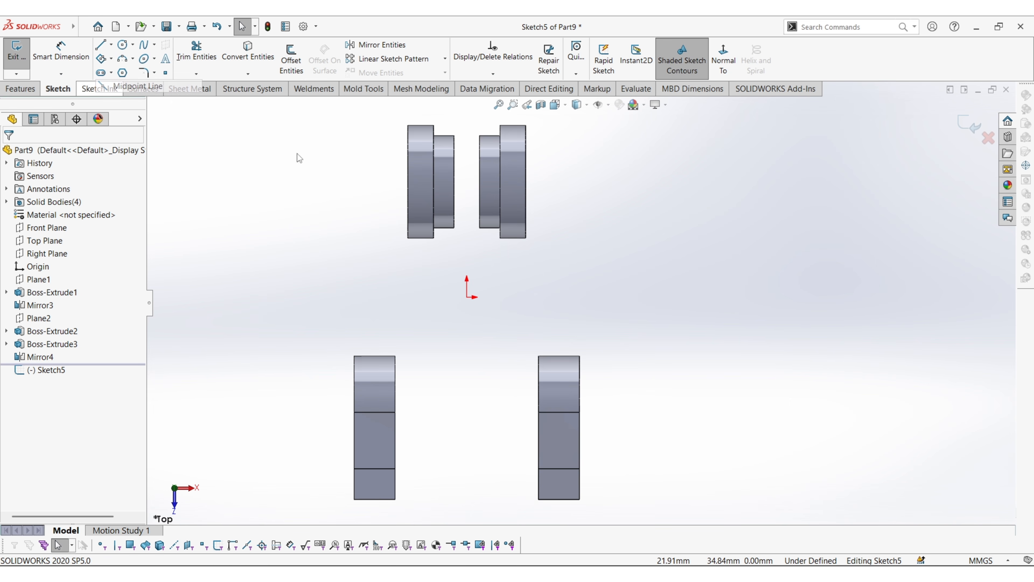
pyautogui.click(467, 298)
pyautogui.click(467, 138)
pyautogui.press('Escape')
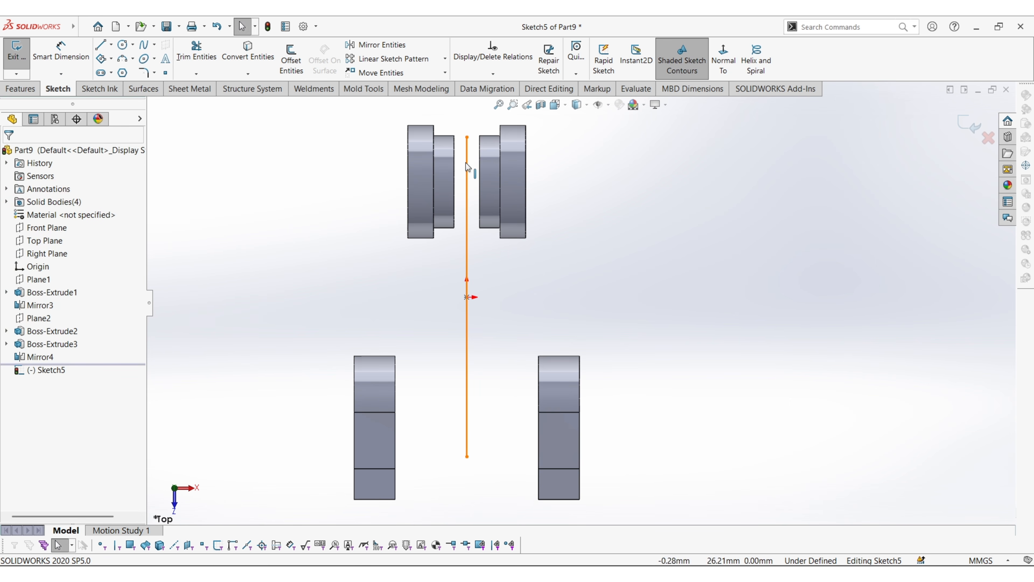
pyautogui.rightClick(467, 167)
pyautogui.click(493, 151)
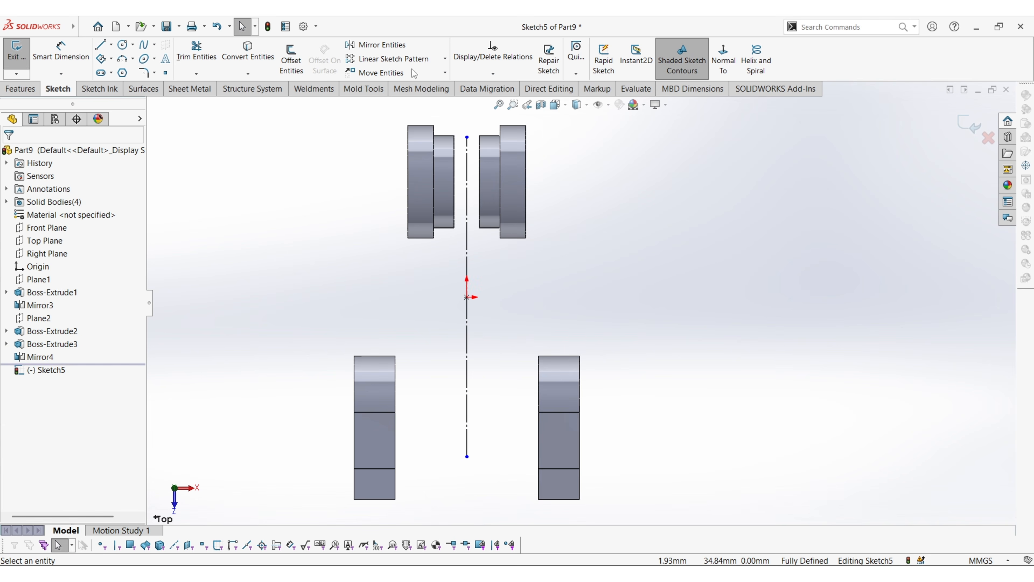
# Sketch an S-shaped chain from the right-hand disc to the right-hand clamp end: vertical line, two tangent arcs, vertical line.
pyautogui.click(112, 45)
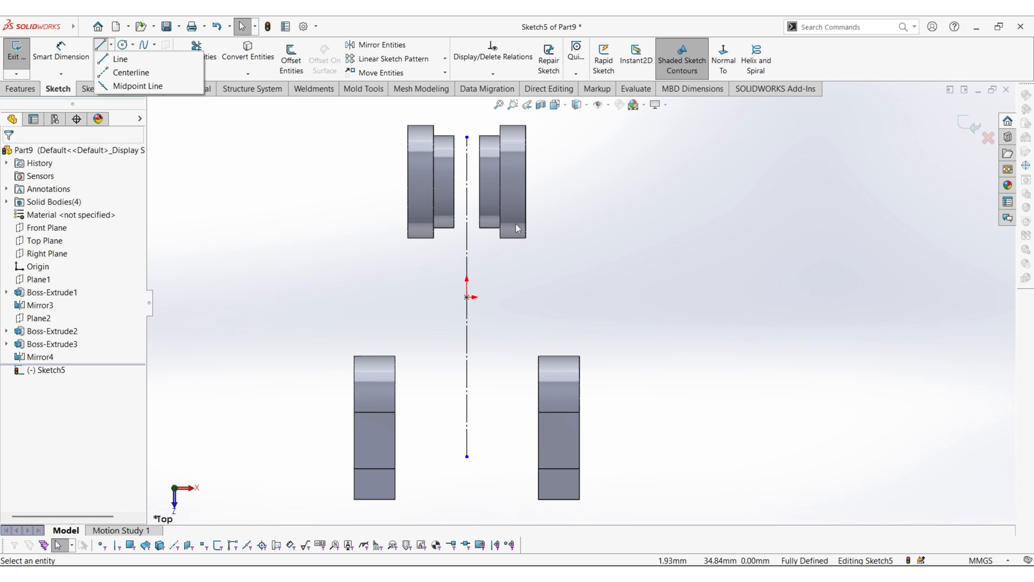
pyautogui.click(131, 59)
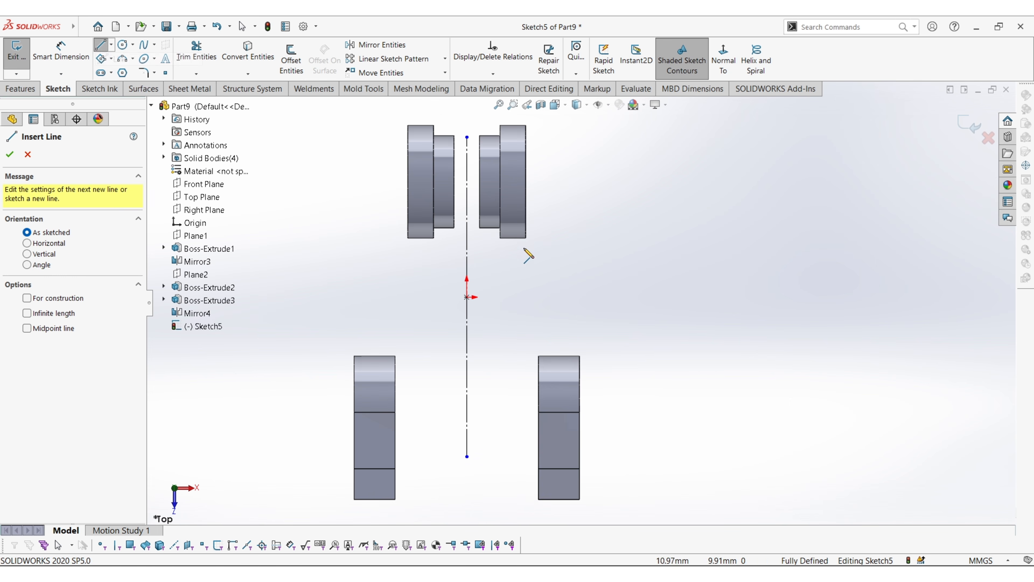
pyautogui.click(519, 221)
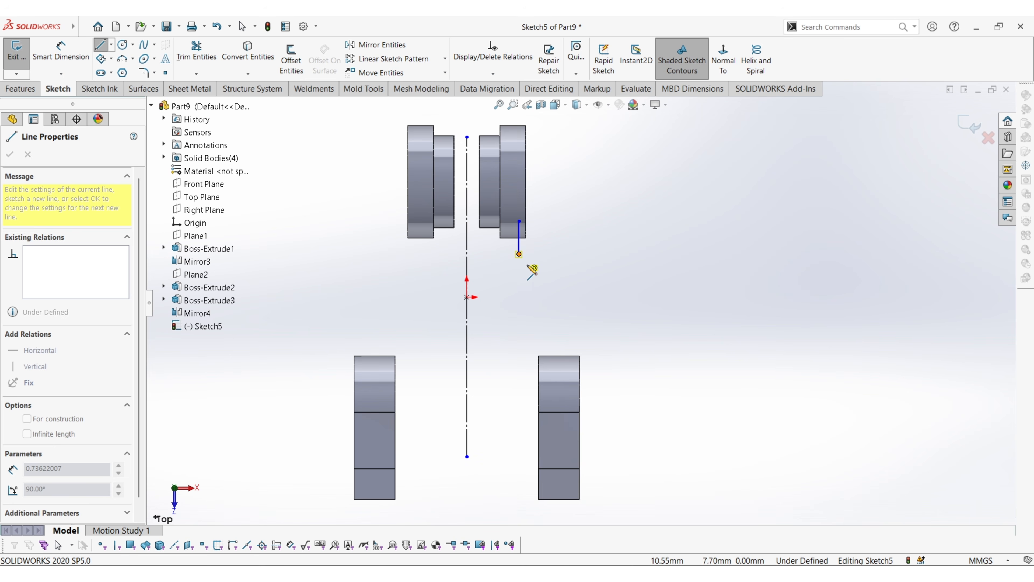
pyautogui.click(543, 286)
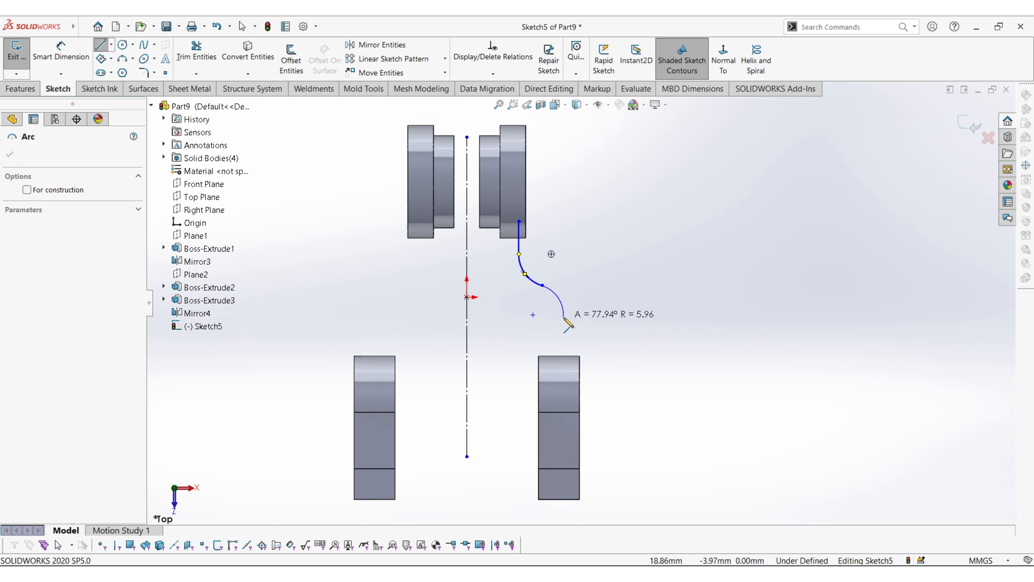
pyautogui.click(571, 323)
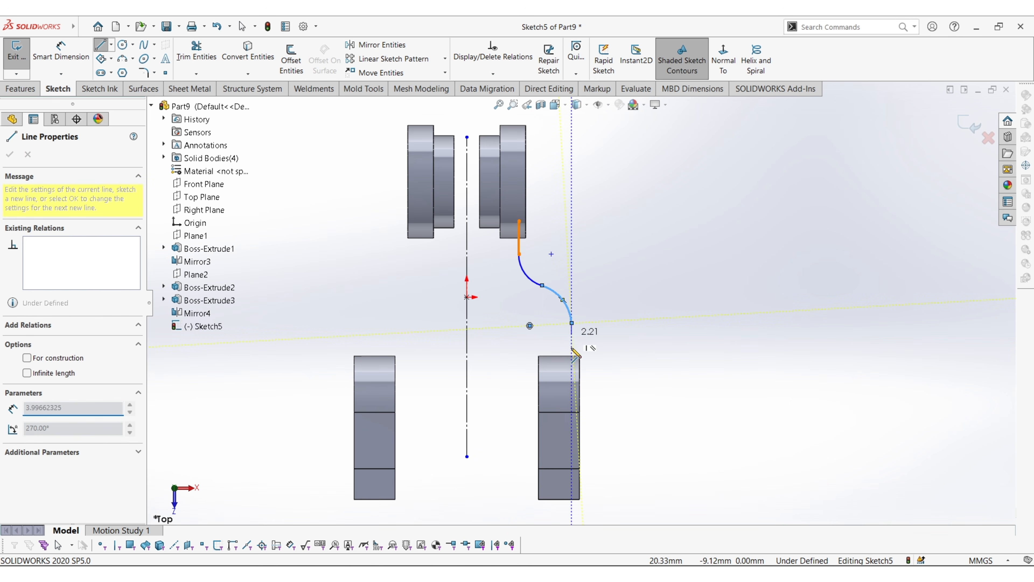
pyautogui.click(572, 362)
pyautogui.press('Escape')
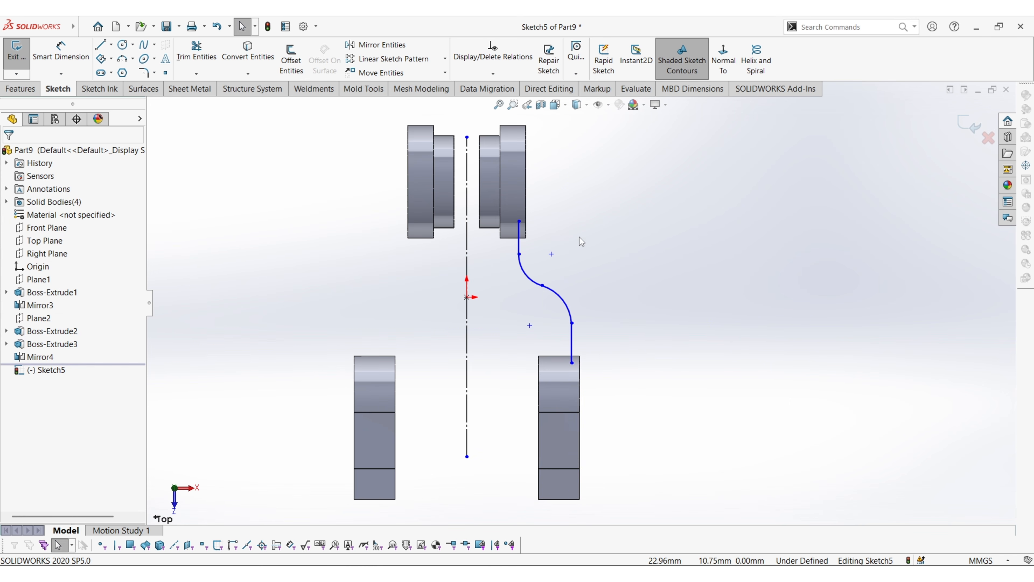
# Dimension the upper vertical line symmetrically about the centerline as 21 mm.
pyautogui.click(53, 55)
pyautogui.click(518, 239)
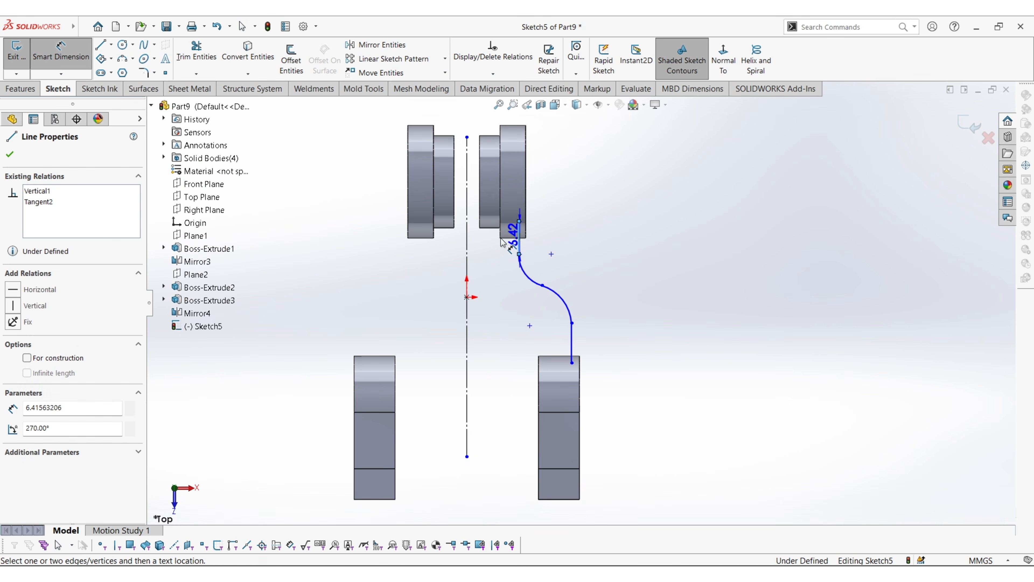
pyautogui.click(467, 240)
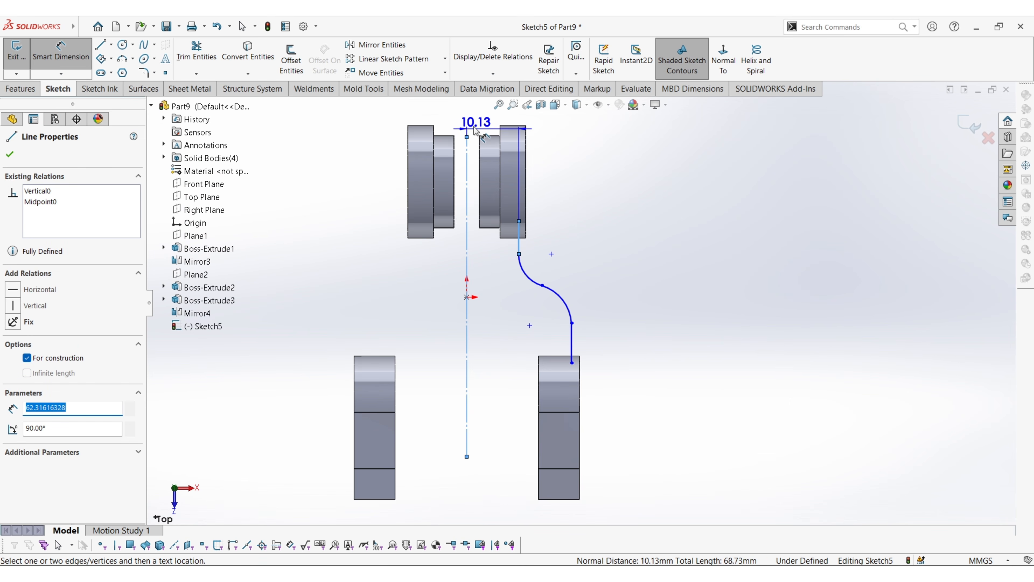
pyautogui.click(459, 121)
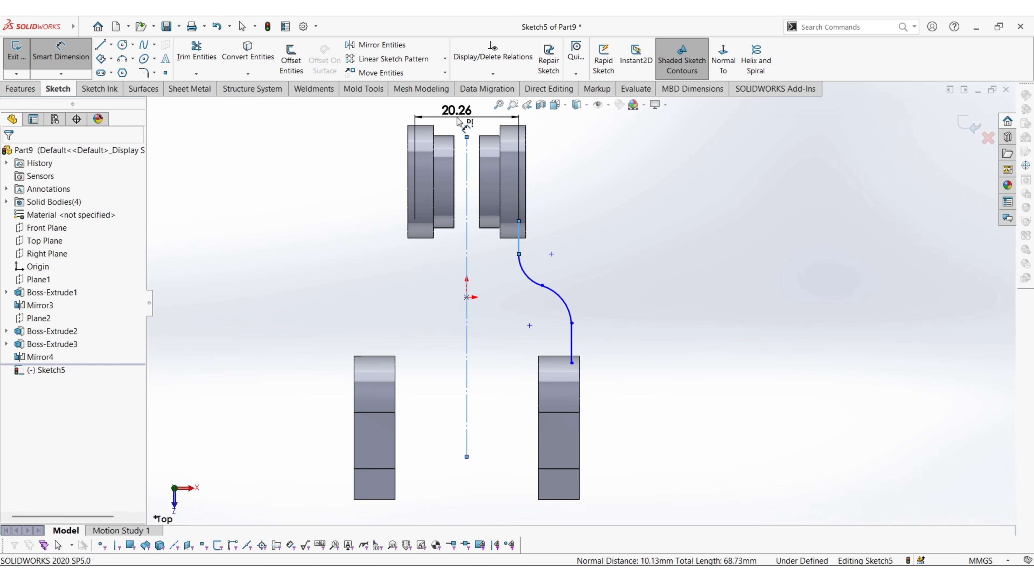
pyautogui.write('21')
pyautogui.press('Return')
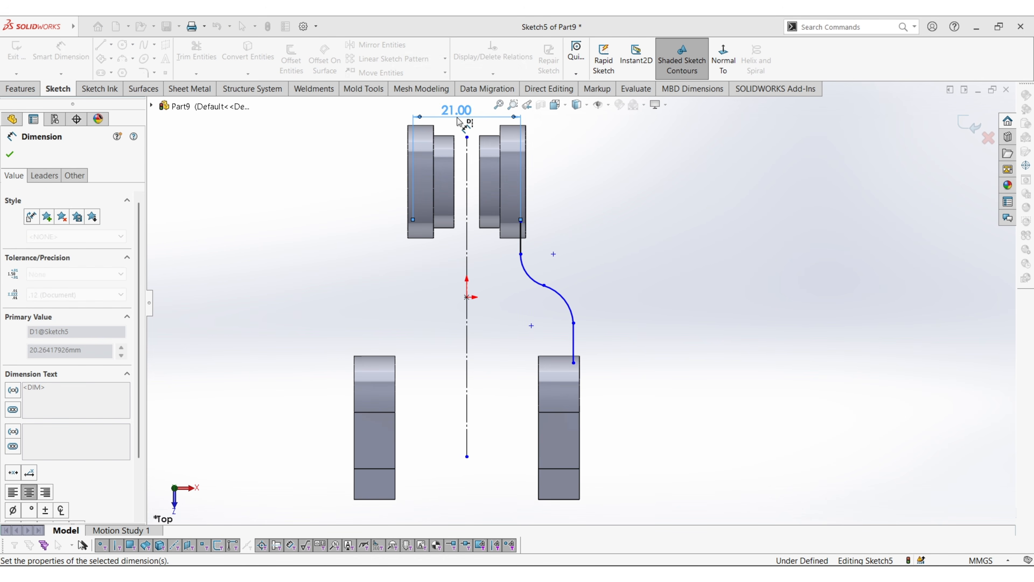
# Dimension the lower vertical line symmetrically about the centerline as 40 mm.
pyautogui.click(575, 357)
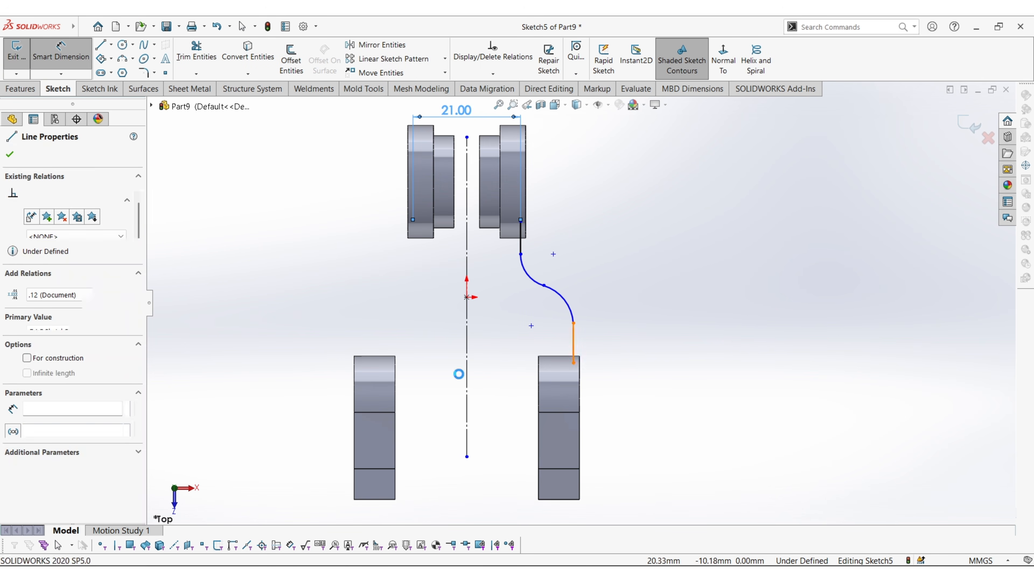
pyautogui.click(466, 370)
pyautogui.click(467, 494)
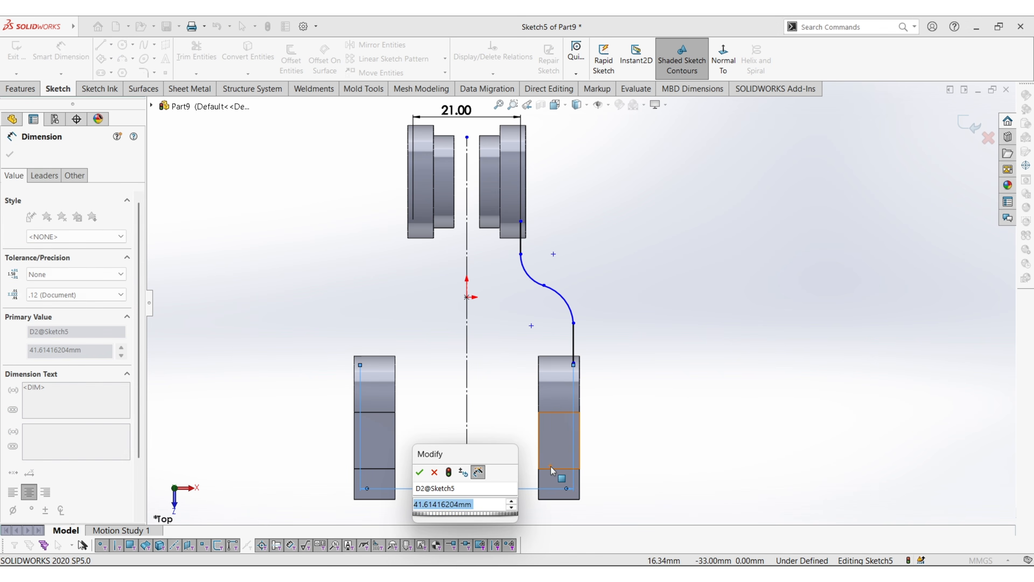
pyautogui.write('40')
pyautogui.press('Return')
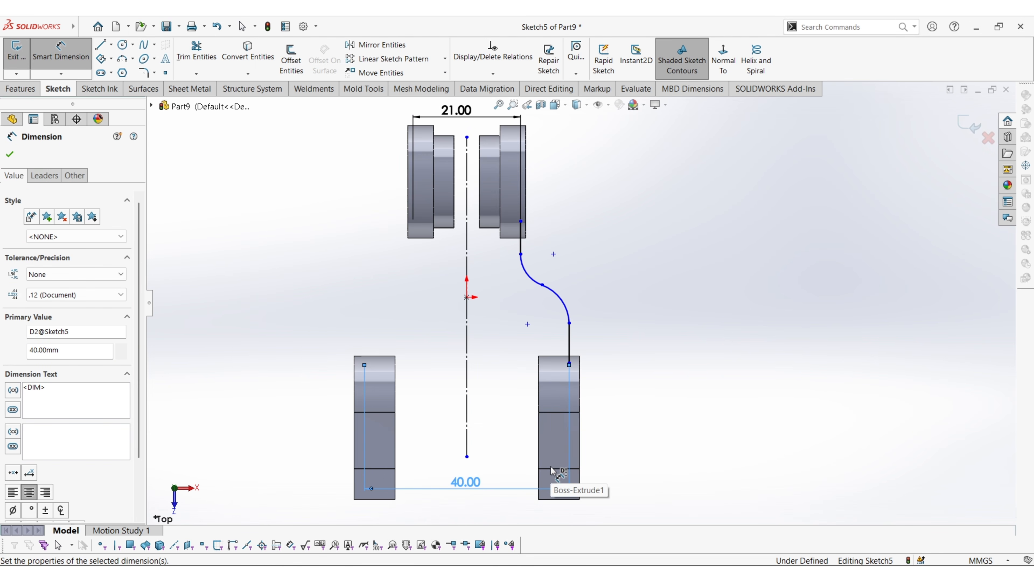
# Set the radius of both arcs in the S-shaped chain to 10 mm.
pyautogui.click(566, 308)
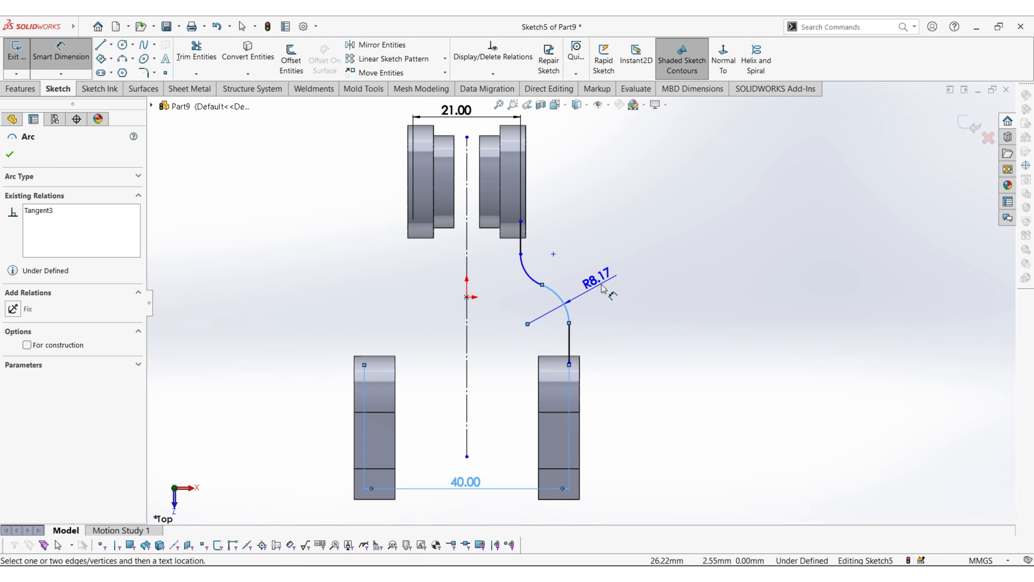
pyautogui.click(605, 283)
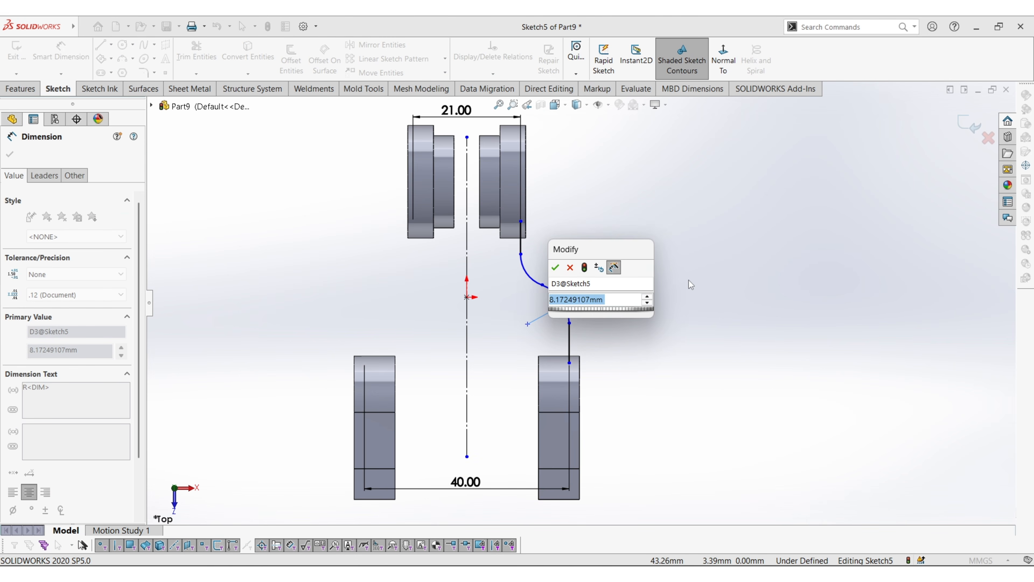
pyautogui.write('10')
pyautogui.press('Return')
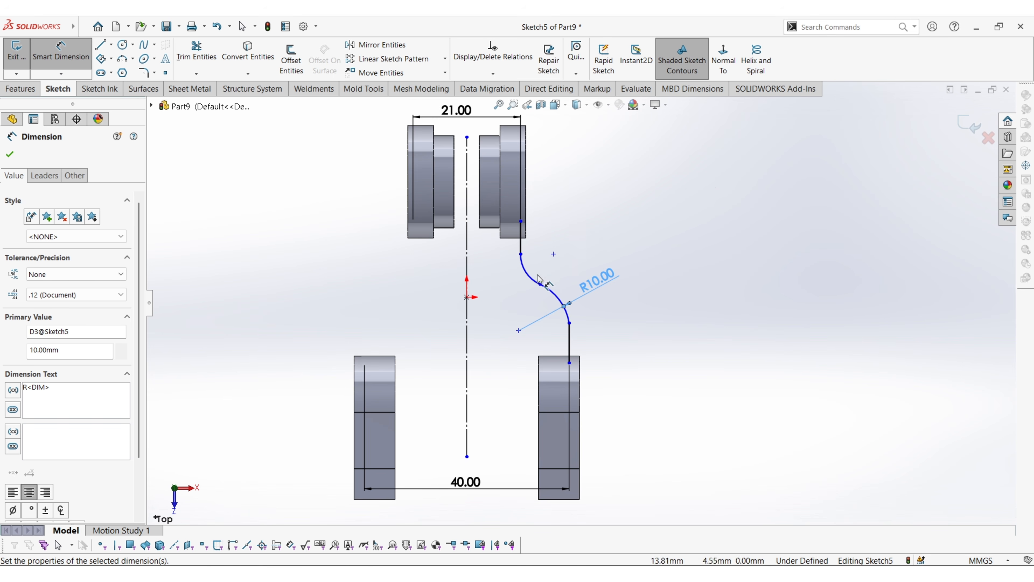
pyautogui.click(529, 280)
pyautogui.click(570, 249)
pyautogui.write('10')
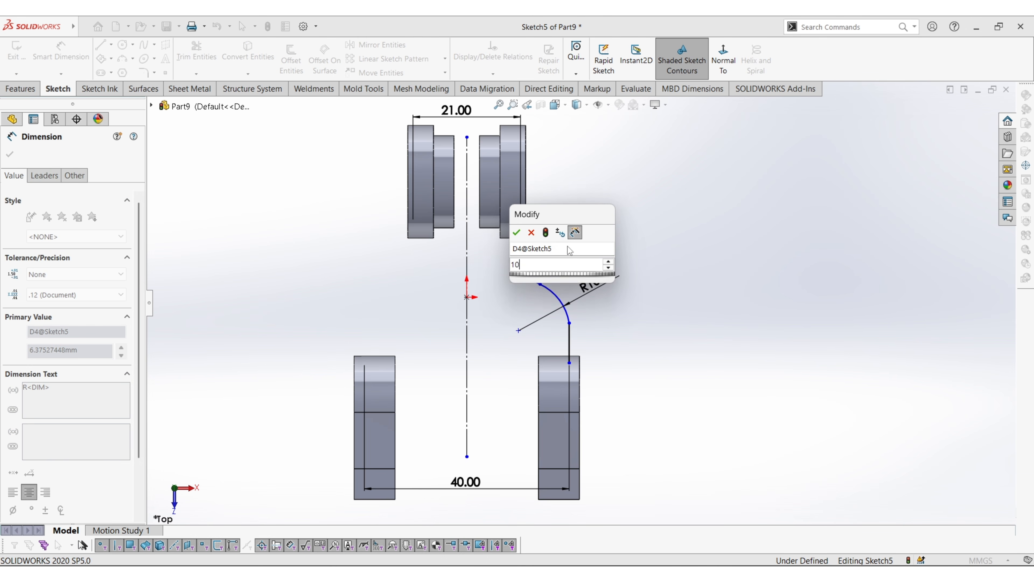
pyautogui.press('Return')
pyautogui.press('Escape')
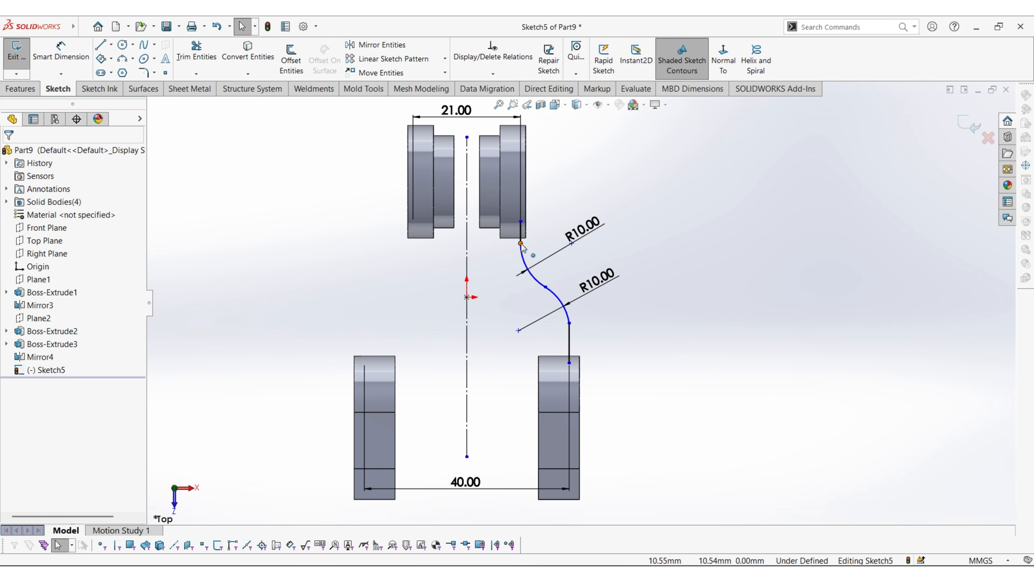
# Add tangent relations at the three junctions between the lines and arcs of the S-shaped chain.
pyautogui.click(521, 243)
pyautogui.click(554, 196)
pyautogui.click(561, 162)
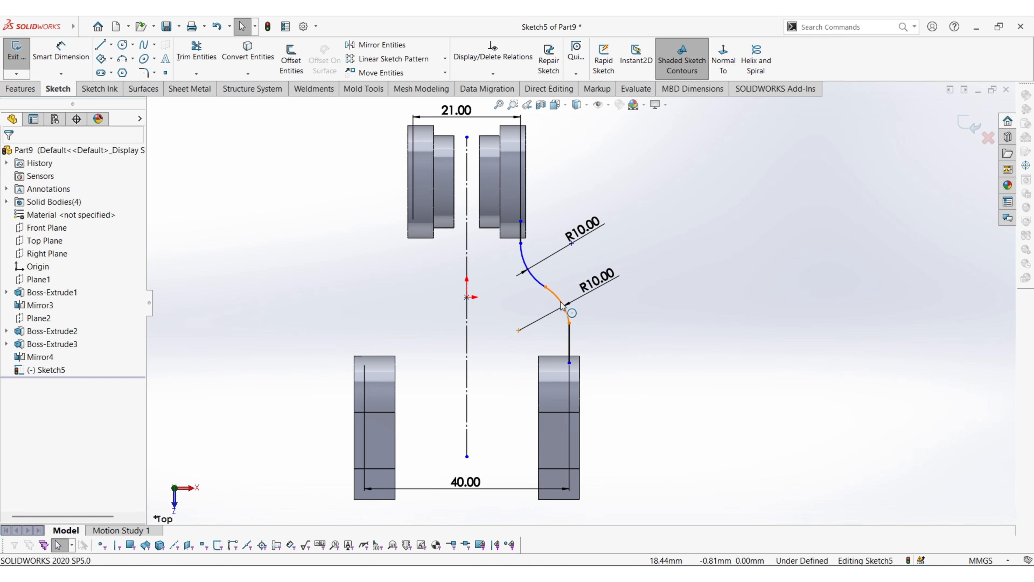
pyautogui.click(547, 287)
pyautogui.click(585, 236)
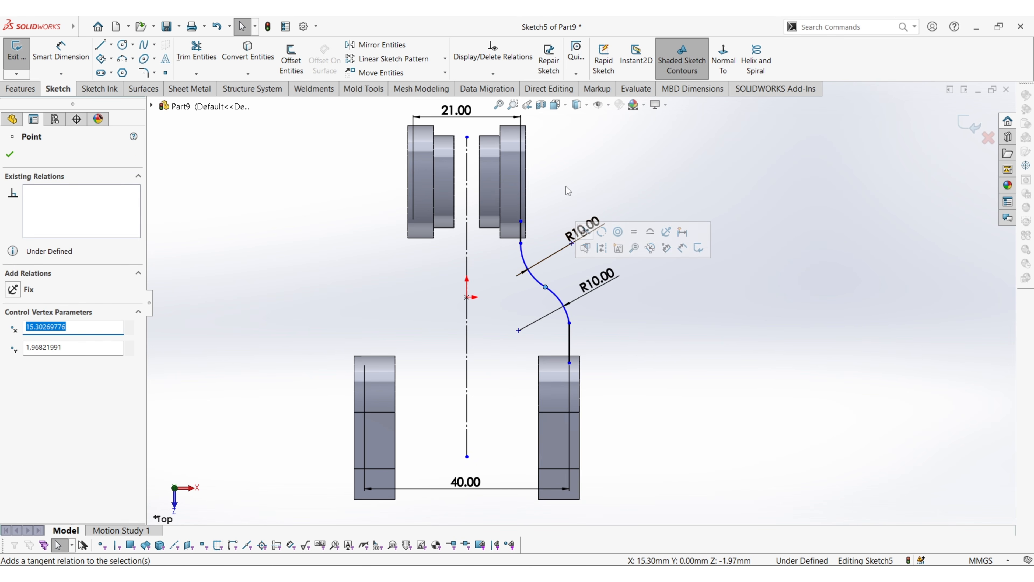
pyautogui.click(593, 342)
pyautogui.click(570, 322)
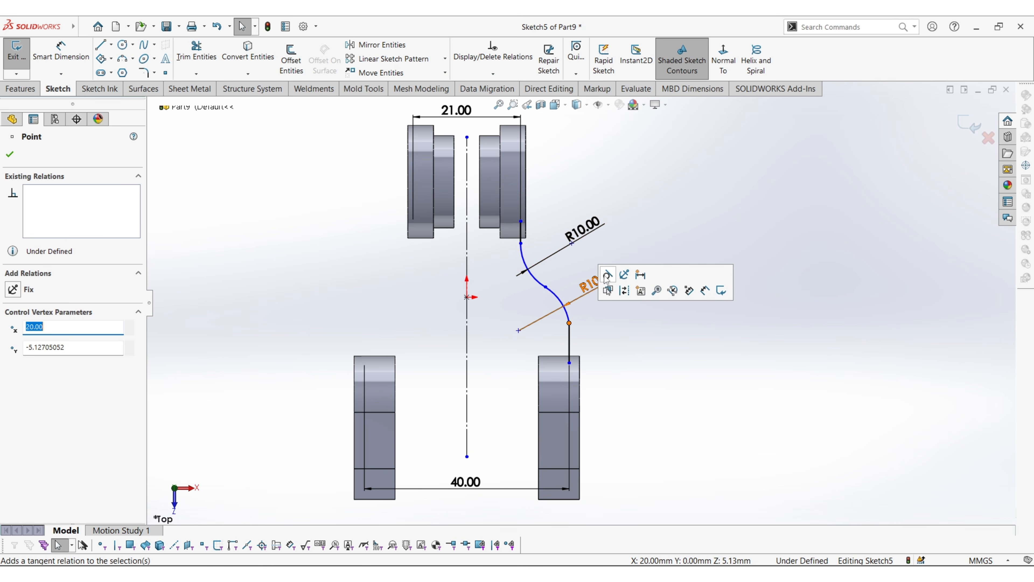
pyautogui.click(606, 285)
pyautogui.click(692, 380)
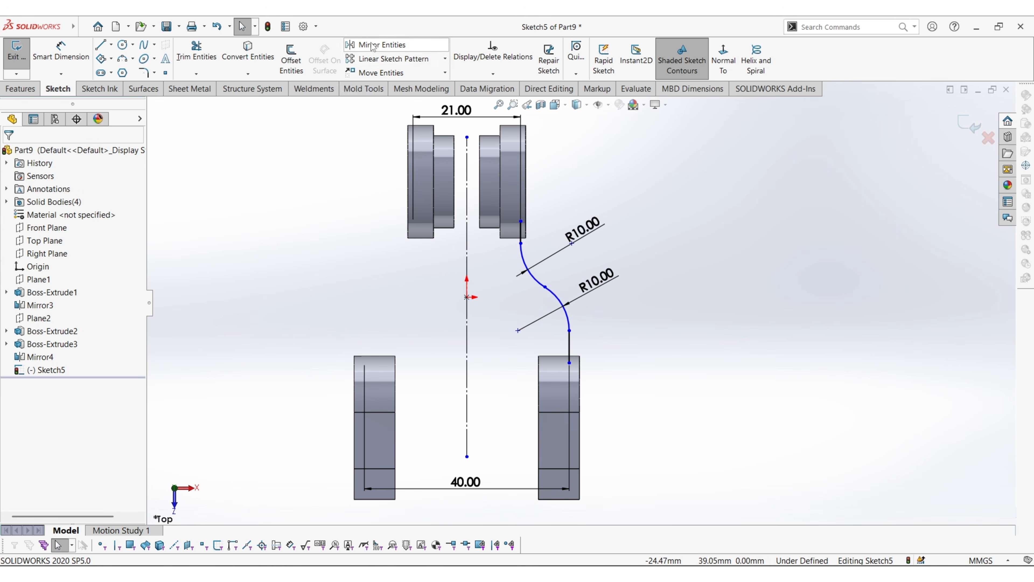
# Offset the whole S-shaped chain 3 mm inward toward the centerline.
pyautogui.rightClick(521, 237)
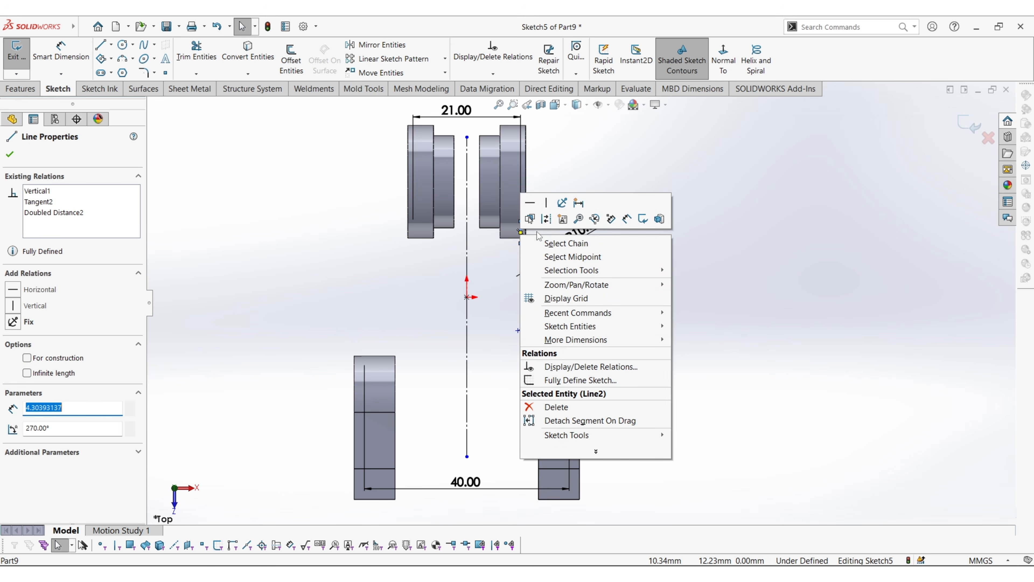
pyautogui.click(556, 243)
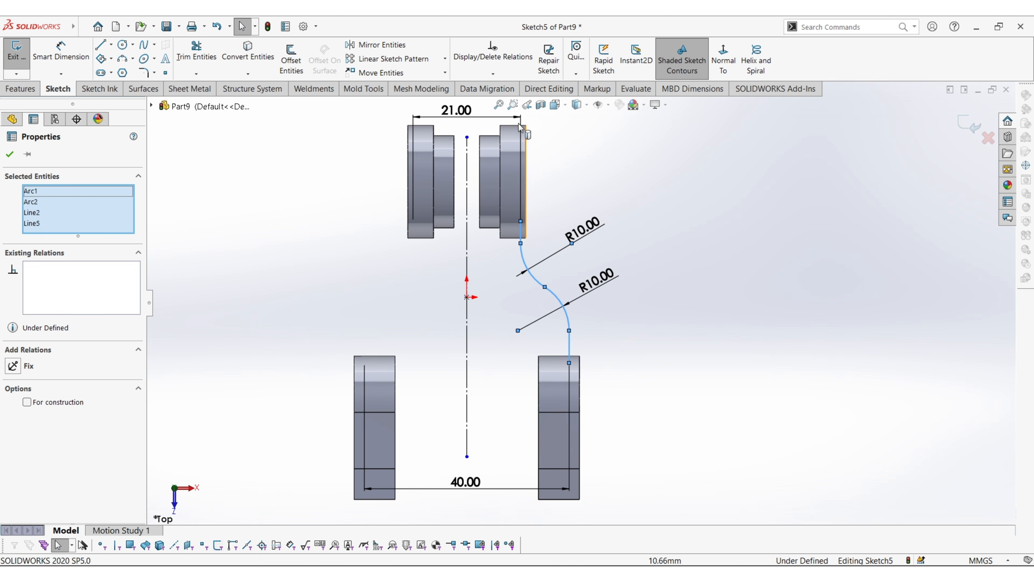
pyautogui.click(291, 57)
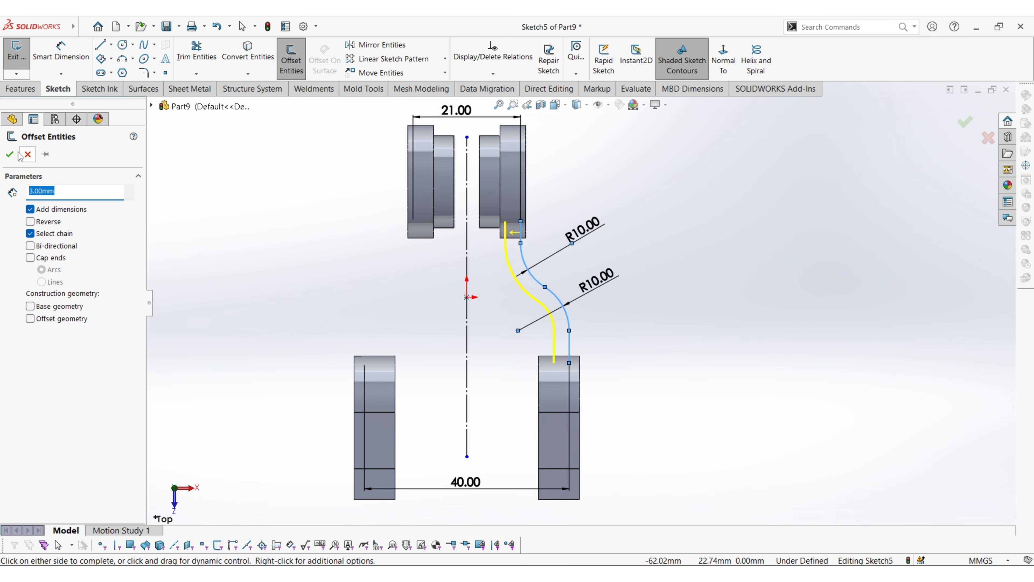
pyautogui.click(10, 155)
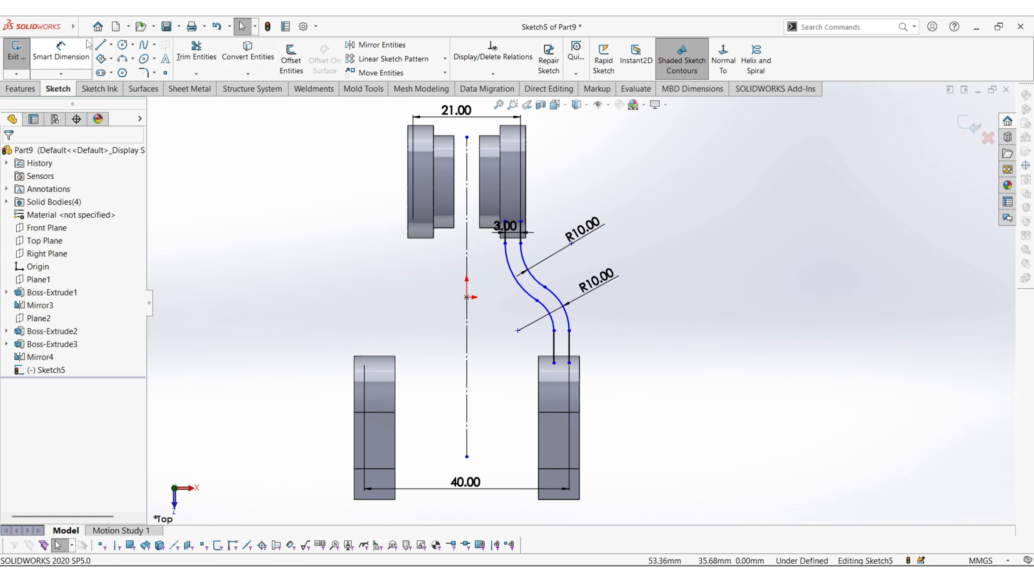
# Close the upper end of the arm profile with a horizontal line joining the original and offset chains.
pyautogui.click(100, 44)
pyautogui.scroll(-5, 525, 216)
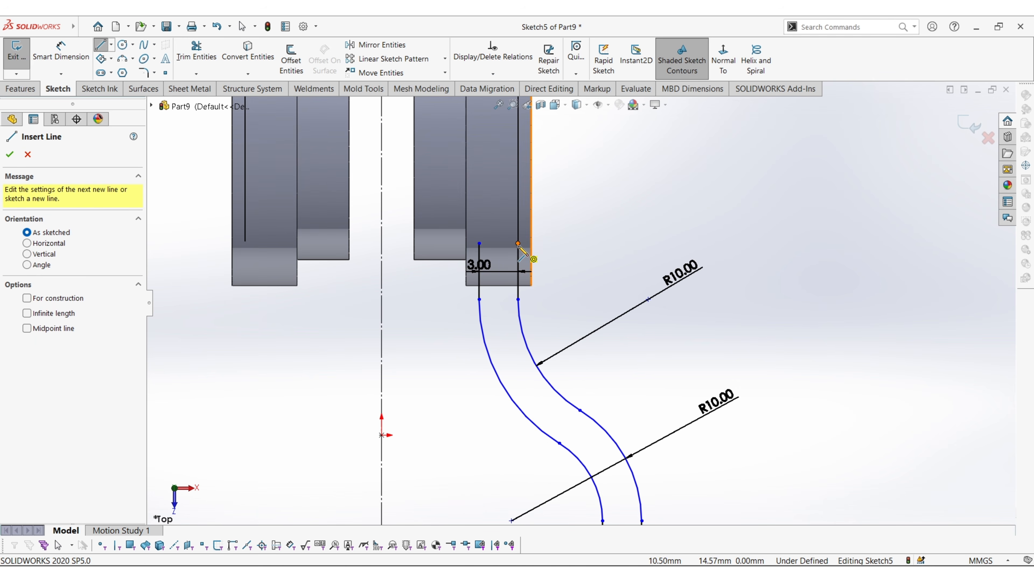
pyautogui.moveTo(519, 244); pyautogui.dragTo(479, 243)
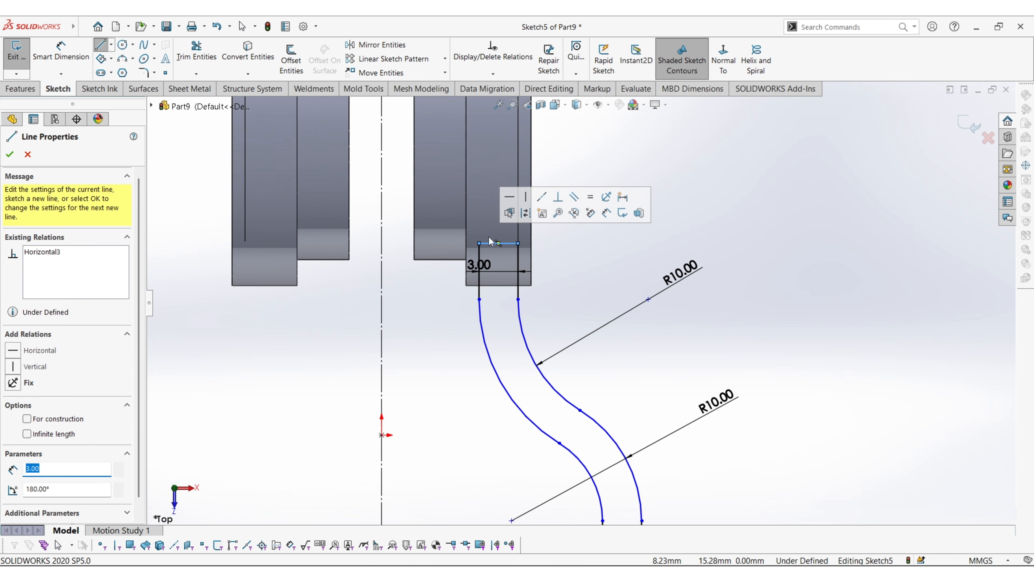
# Close the lower end of the arm profile with a horizontal line joining the two chains inside the clamp end.
pyautogui.scroll(4, 490, 241)
pyautogui.scroll(-4, 583, 351)
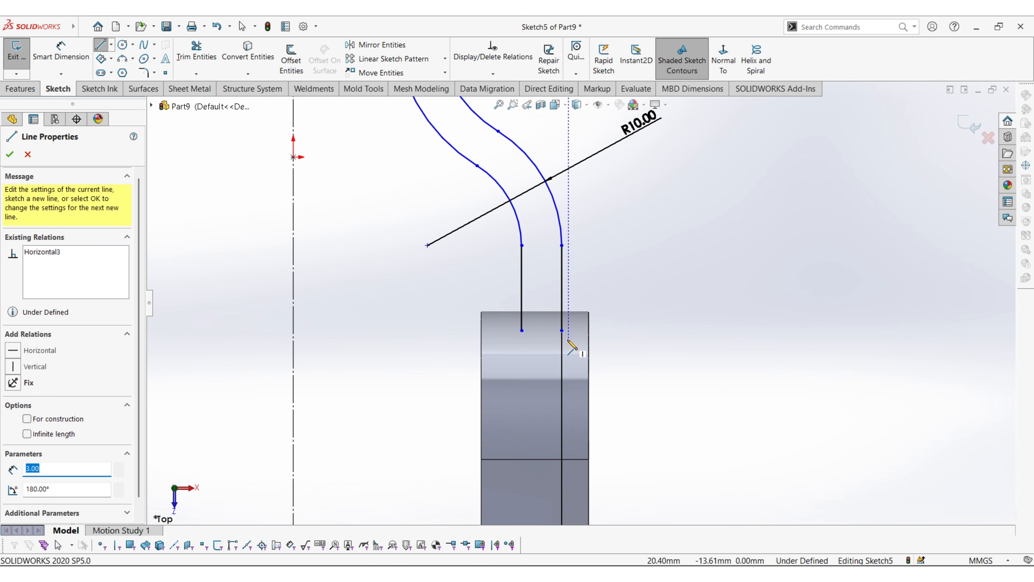
pyautogui.moveTo(561, 330); pyautogui.dragTo(522, 331)
pyautogui.scroll(3, 574, 338)
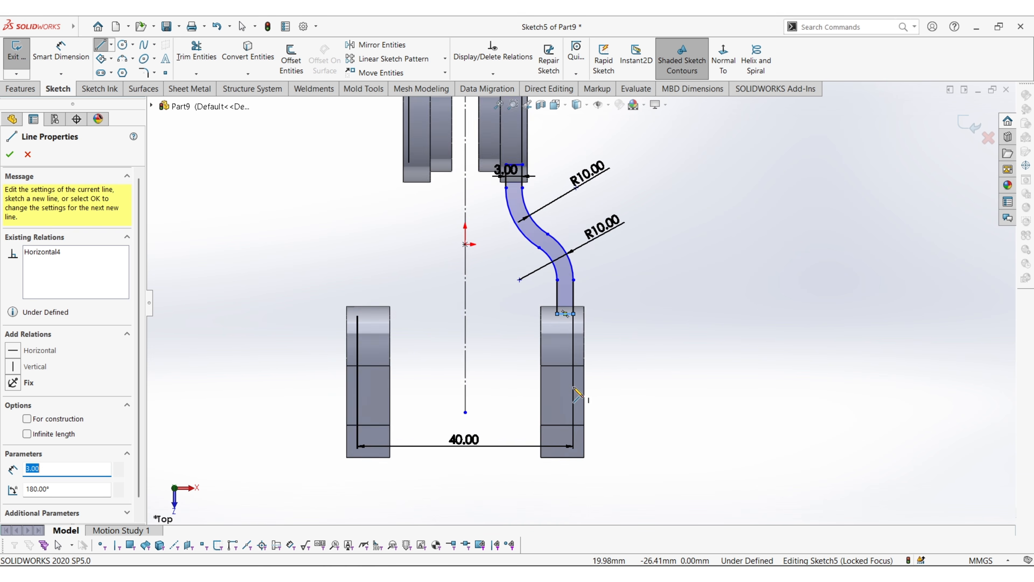
# Mirror the complete closed arm profile about the vertical centerline, keeping the original as a copy.
pyautogui.scroll(3, 577, 393)
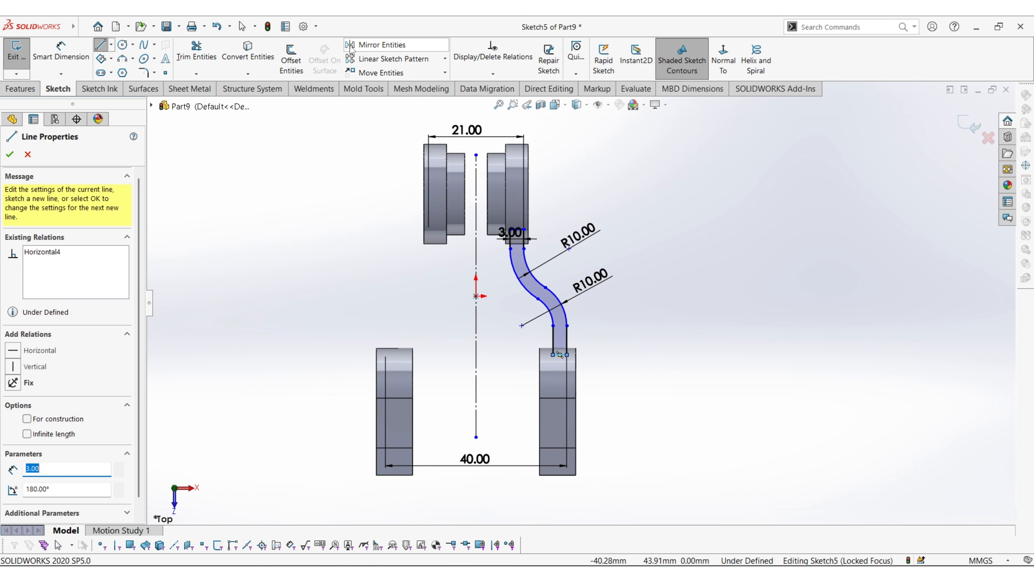
pyautogui.click(367, 44)
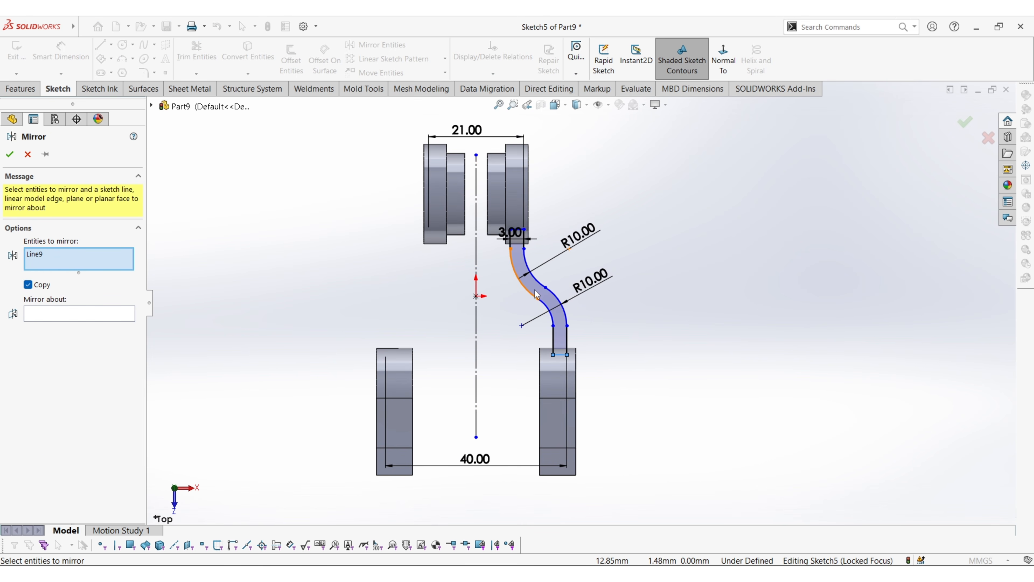
pyautogui.scroll(-3, 552, 305)
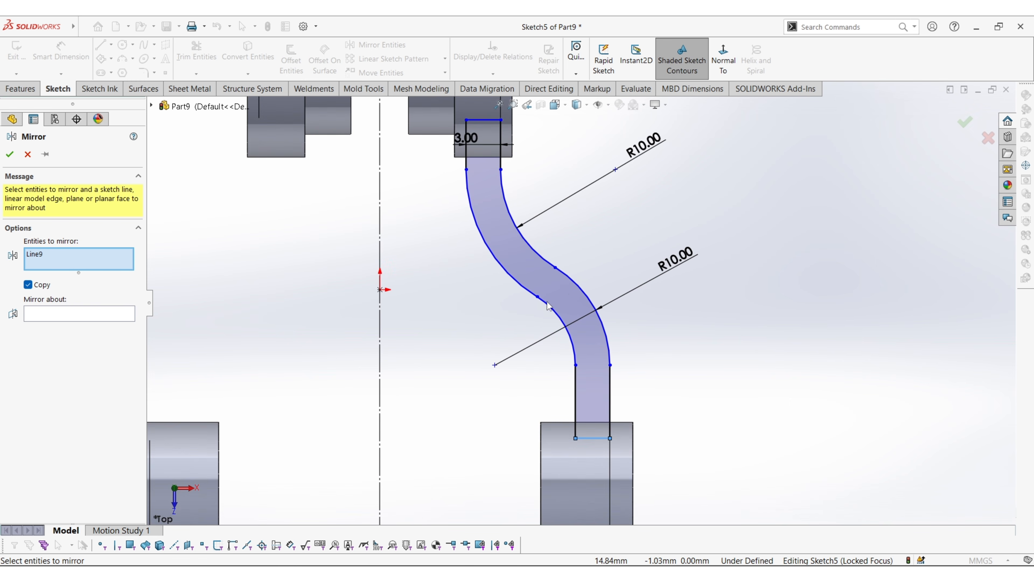
pyautogui.click(595, 397)
pyautogui.scroll(3, 560, 382)
pyautogui.click(110, 408)
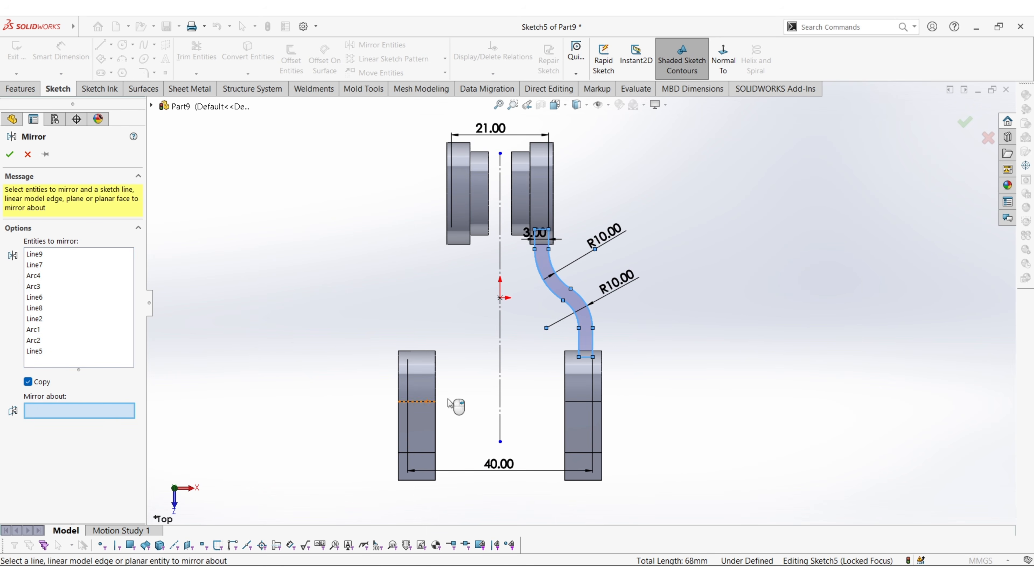
pyautogui.click(500, 364)
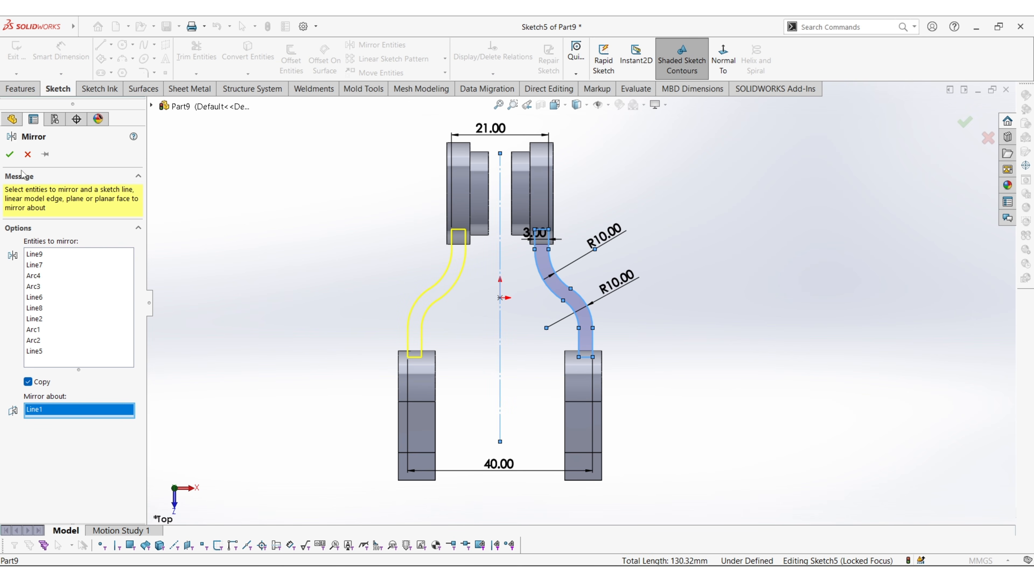
pyautogui.click(10, 155)
# Try extruding both arm profiles 14 mm with the Mid Plane end condition, and undo the extrusion.
pyautogui.hotkey('ctrl', '7')
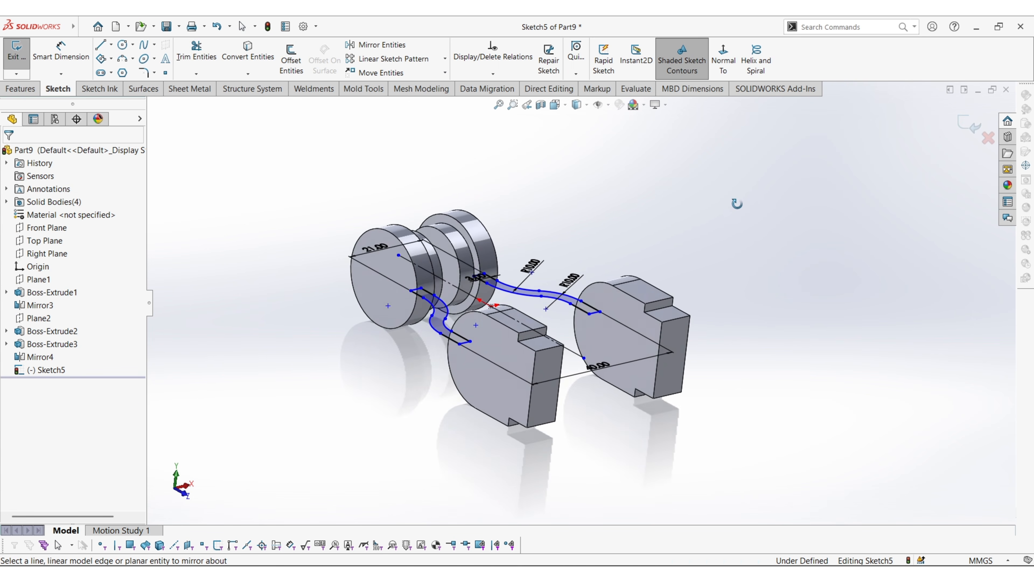
pyautogui.click(29, 91)
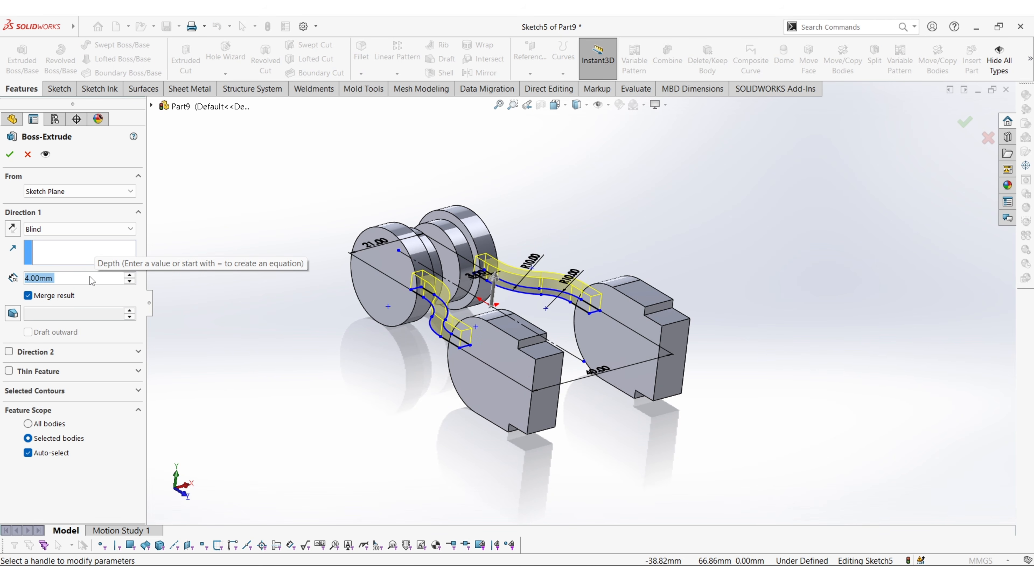
pyautogui.write('14')
pyautogui.press('Return')
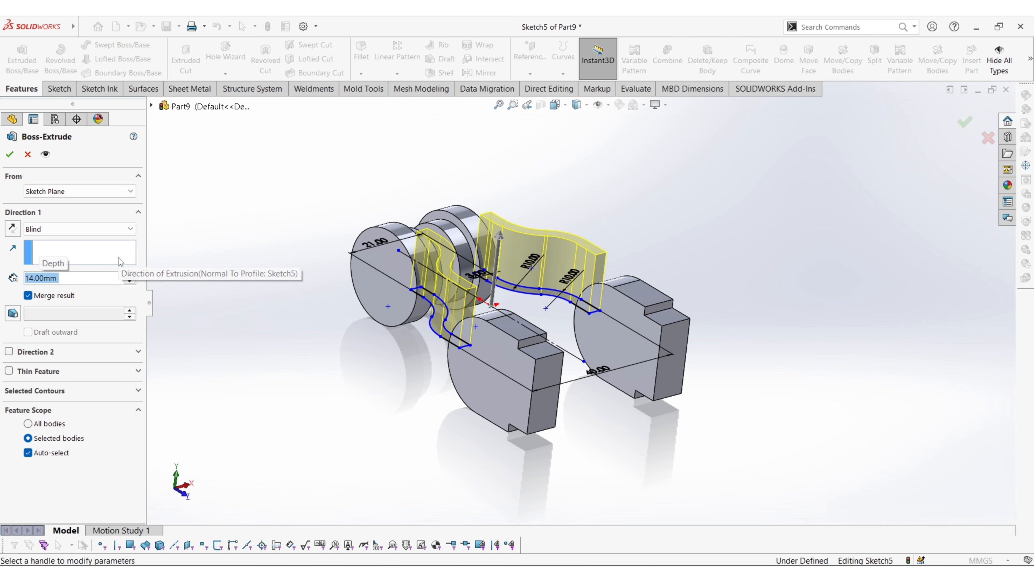
pyautogui.click(78, 229)
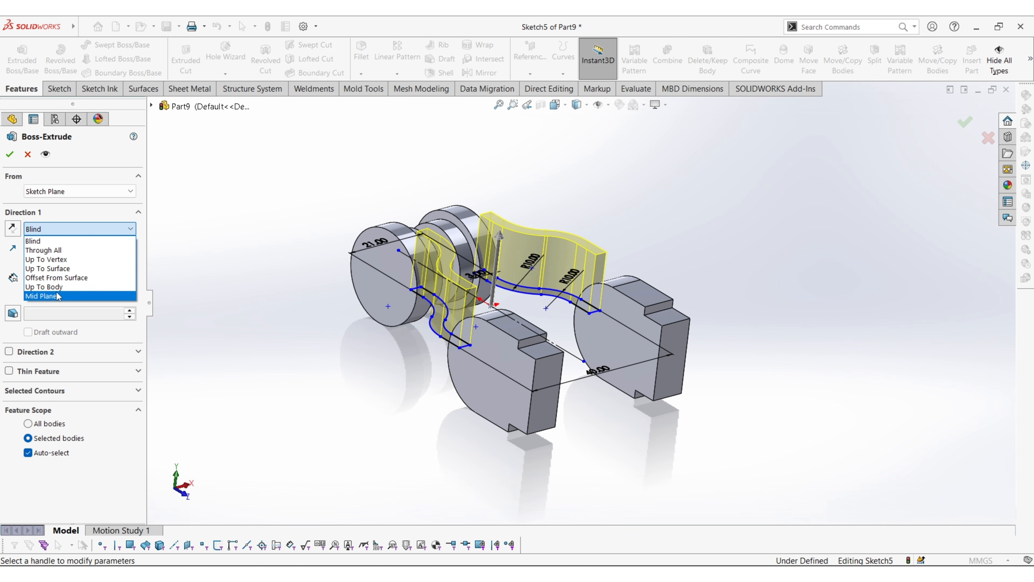
pyautogui.click(45, 296)
pyautogui.click(10, 154)
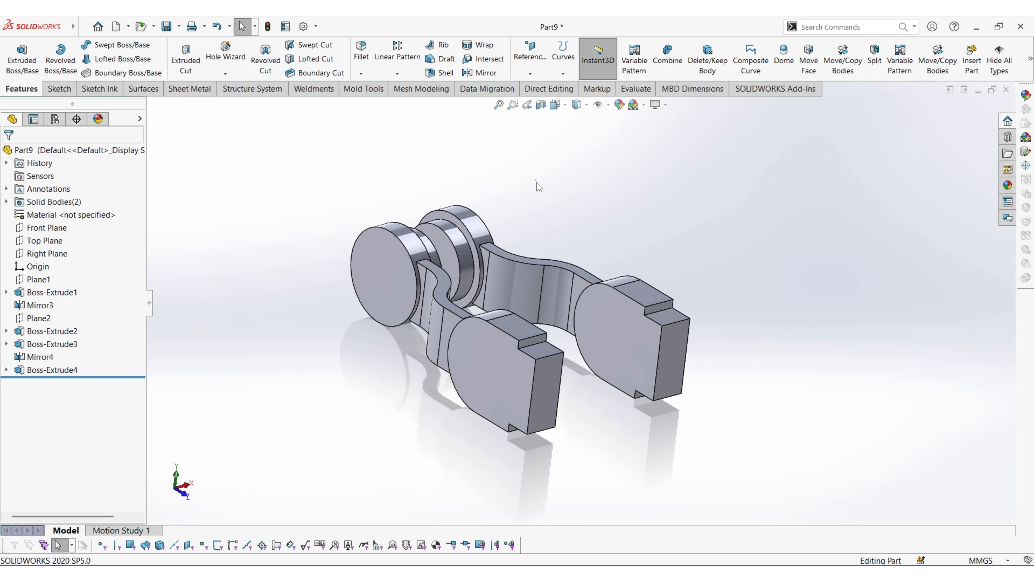
pyautogui.moveTo(536, 182); pyautogui.dragTo(477, 310, button='middle')
pyautogui.hotkey('ctrl', 'z')
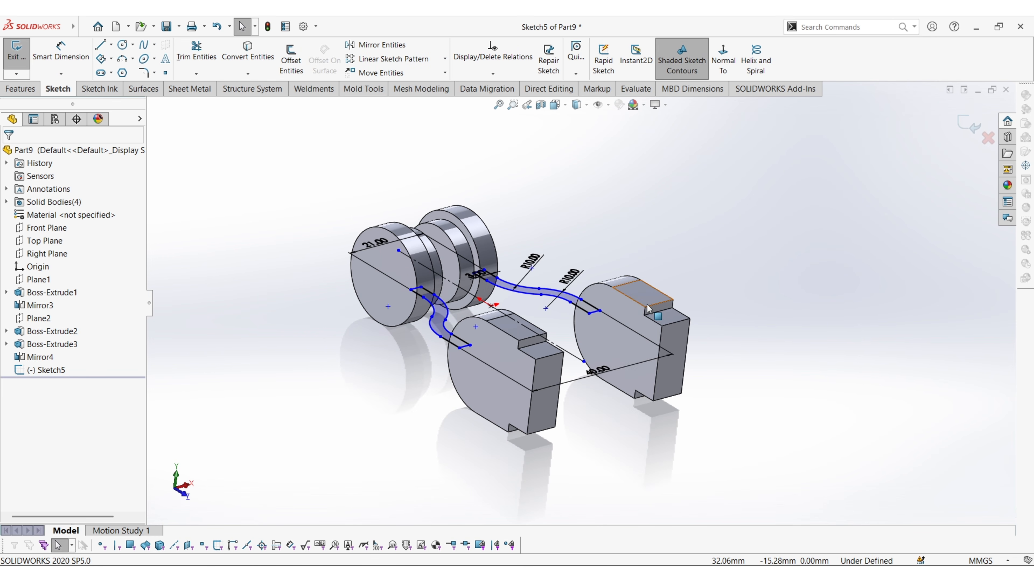
# Stretch the end lines of the arm profiles deeper into the clamp ends and the round bosses.
pyautogui.moveTo(644, 305); pyautogui.dragTo(605, 346, button='middle')
pyautogui.scroll(-2, 607, 350)
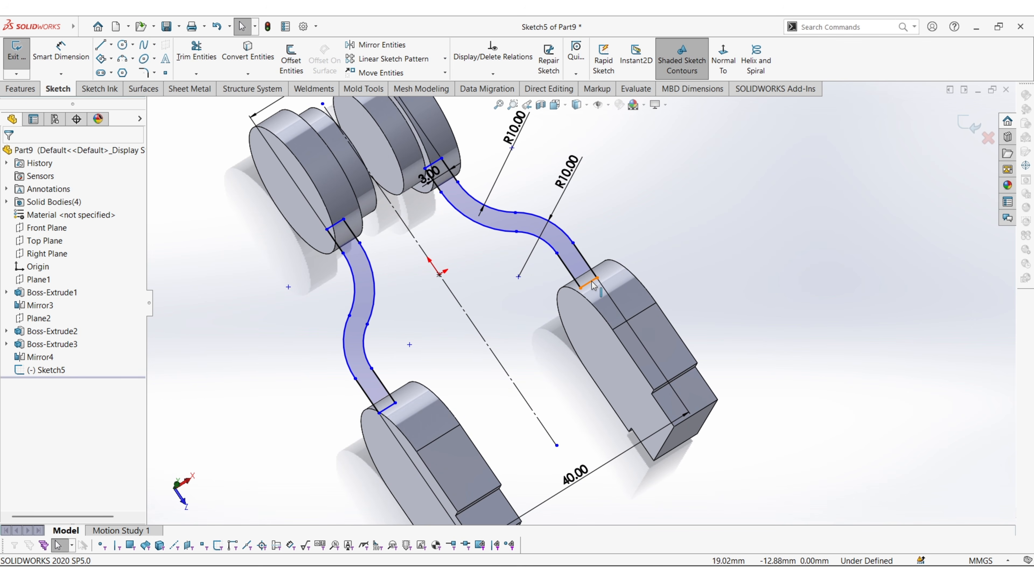
pyautogui.click(605, 301)
pyautogui.click(790, 431)
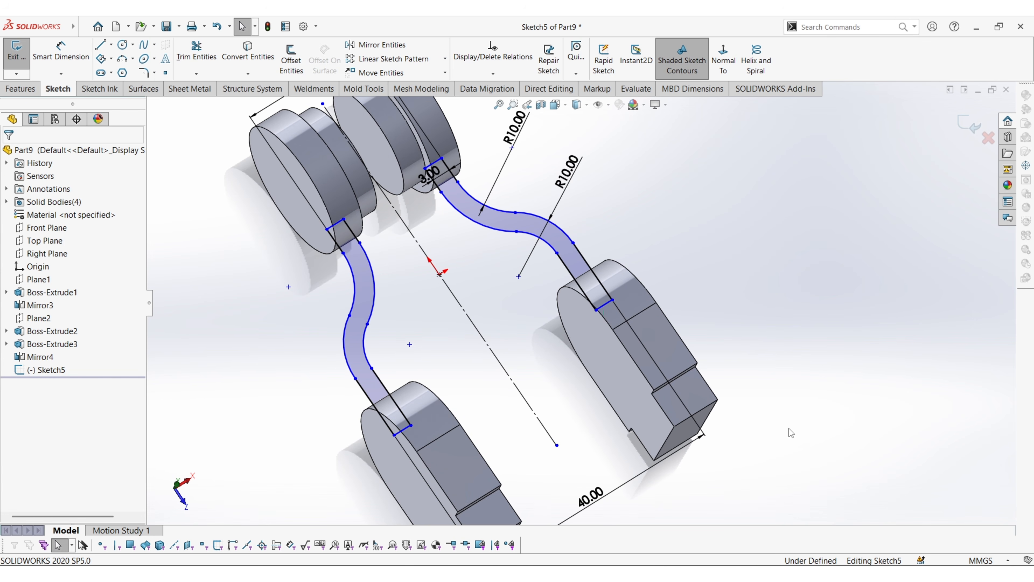
pyautogui.moveTo(688, 426); pyautogui.dragTo(742, 317, button='middle')
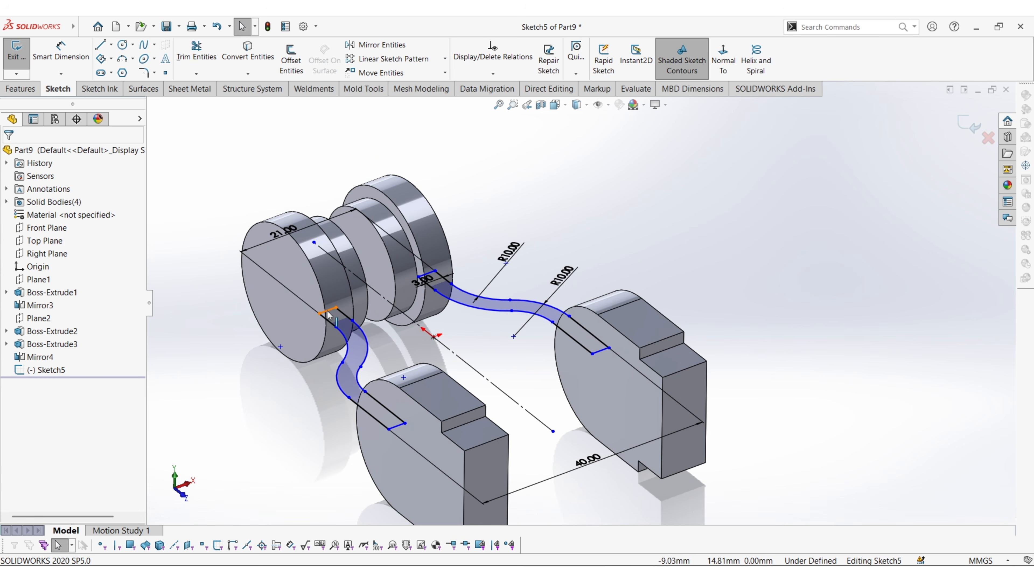
pyautogui.moveTo(330, 309); pyautogui.dragTo(316, 298)
pyautogui.click(560, 252)
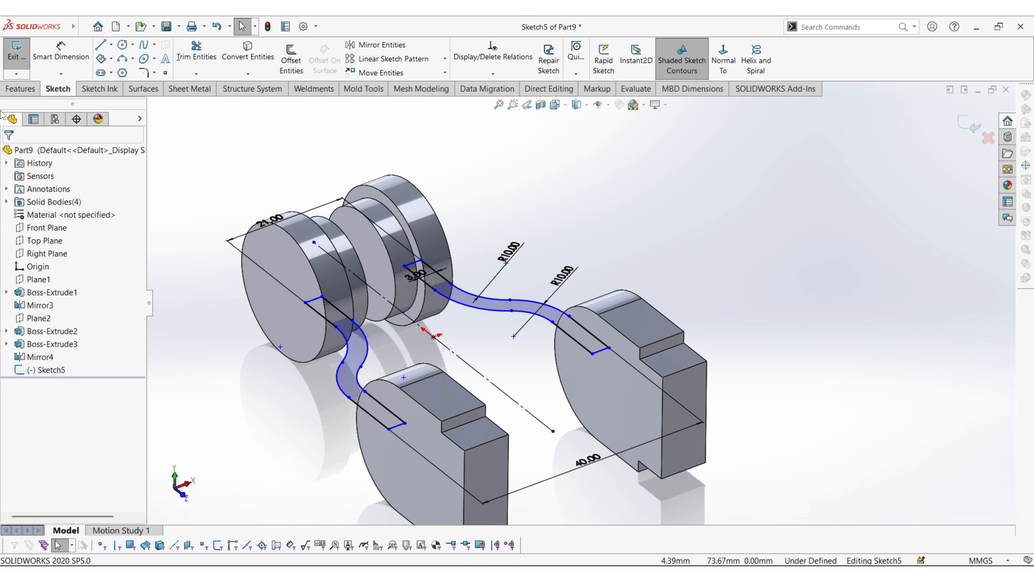
# Extrude both arm profiles 14 mm with the Mid Plane end condition and merged result.
pyautogui.click(21, 88)
pyautogui.click(22, 57)
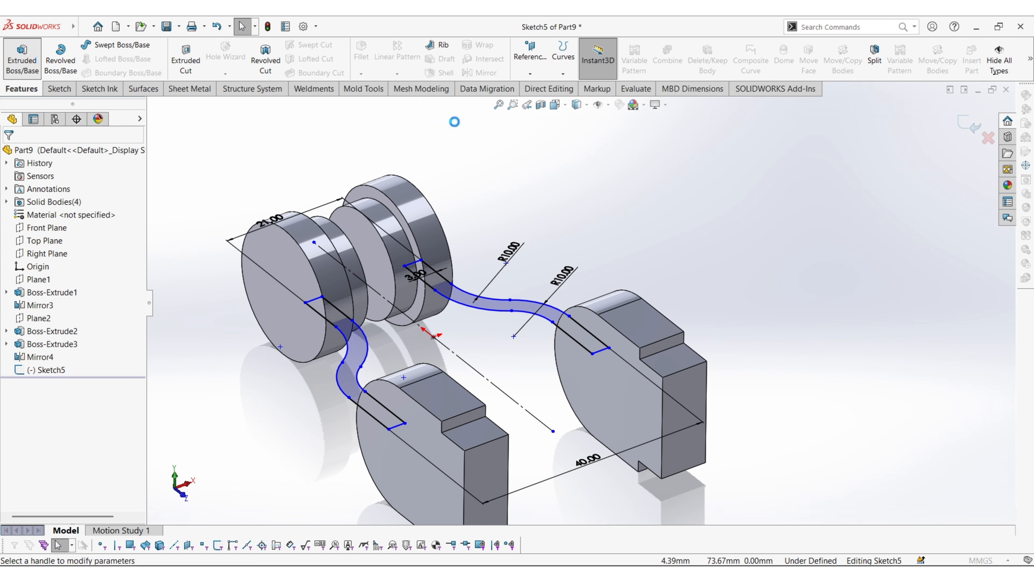
pyautogui.click(63, 236)
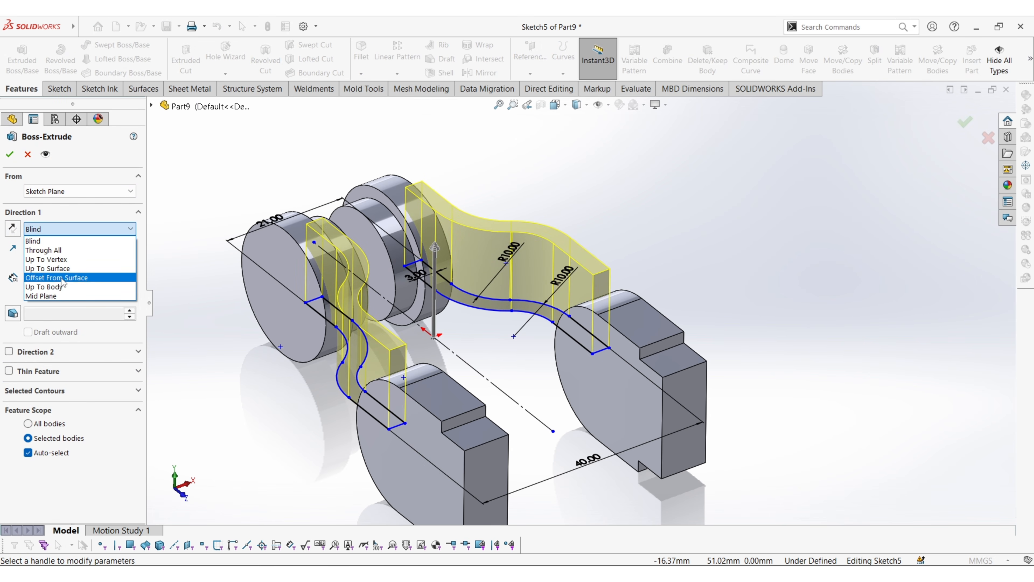
pyautogui.click(64, 293)
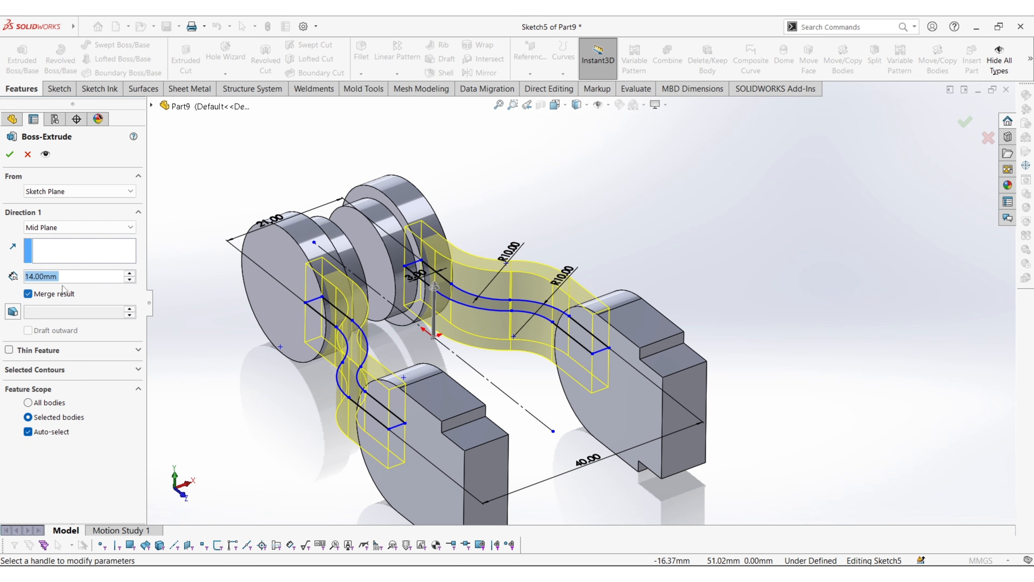
pyautogui.click(9, 154)
pyautogui.moveTo(671, 358); pyautogui.dragTo(647, 408, button='middle')
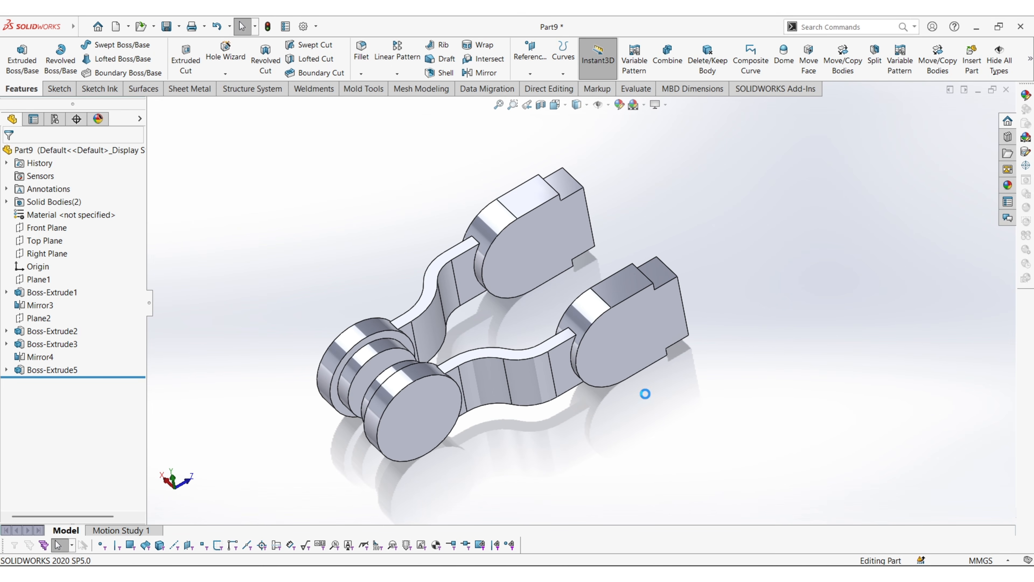
pyautogui.moveTo(570, 398); pyautogui.dragTo(569, 403, button='middle')
pyautogui.hotkey('ctrl', '7')
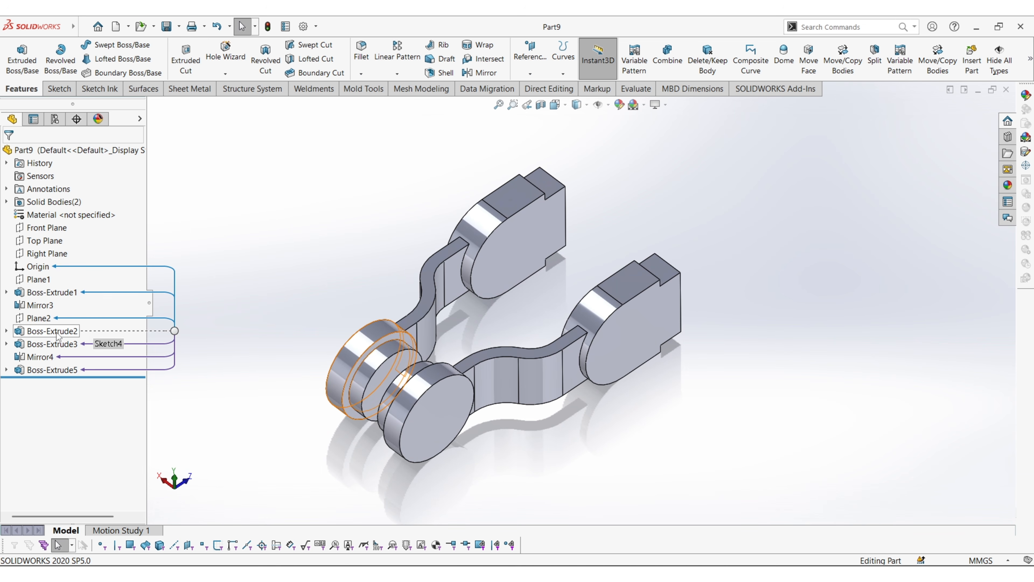
# Start a sketch on the Top Plane and draw a horizontal line about 21.4 mm long between the two arms.
pyautogui.rightClick(74, 241)
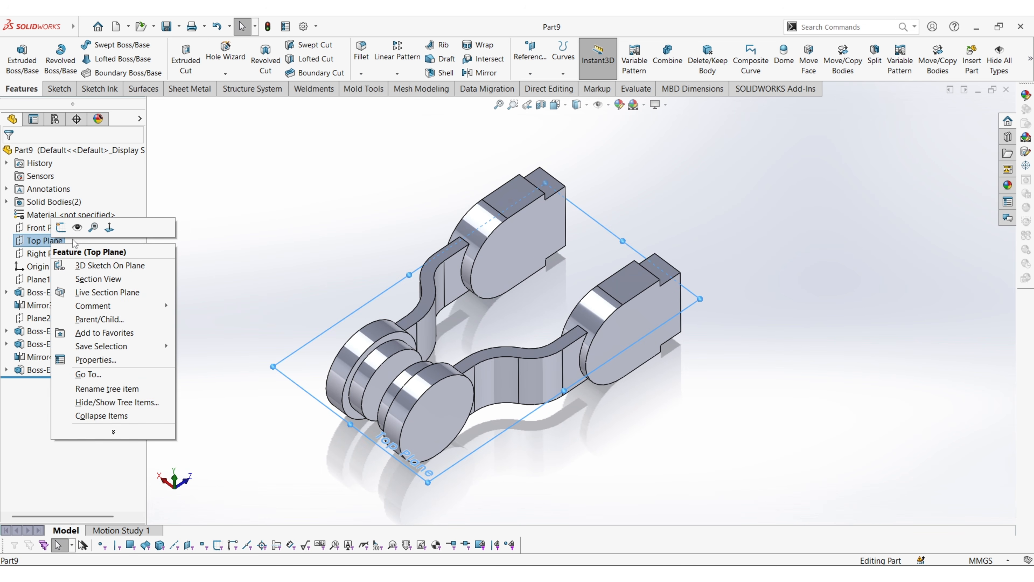
pyautogui.click(61, 227)
pyautogui.click(723, 57)
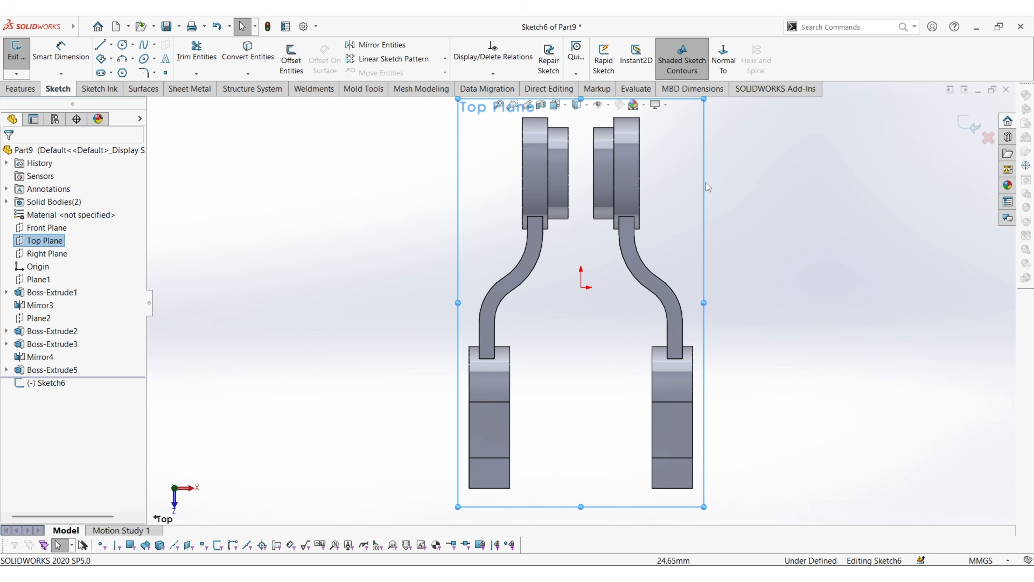
pyautogui.click(979, 288)
pyautogui.scroll(-2, 893, 171)
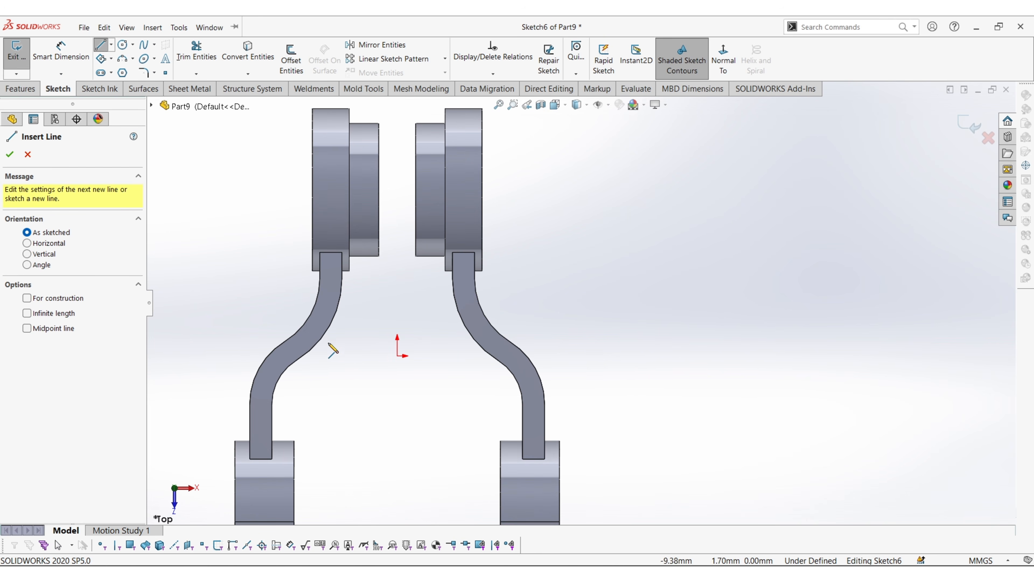
pyautogui.moveTo(322, 336)
pyautogui.mouseDown()
pyautogui.moveTo(497, 346)
pyautogui.moveTo(481, 337)
pyautogui.mouseUp()
pyautogui.press('Escape')
# Dimension the horizontal line 36 mm from the upper edge of the large boss and extend its free end into the right arm.
pyautogui.click(60, 51)
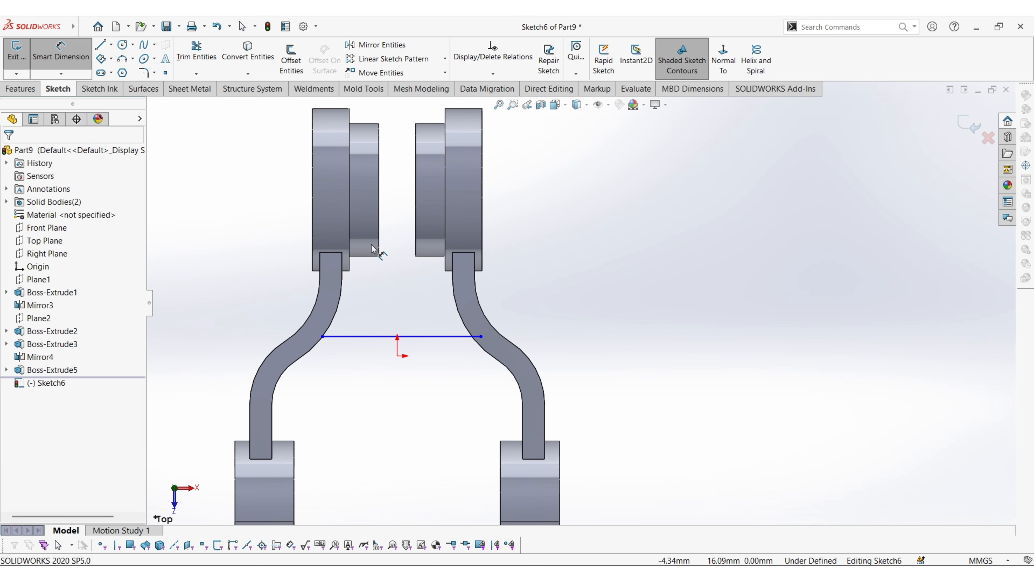
pyautogui.click(422, 340)
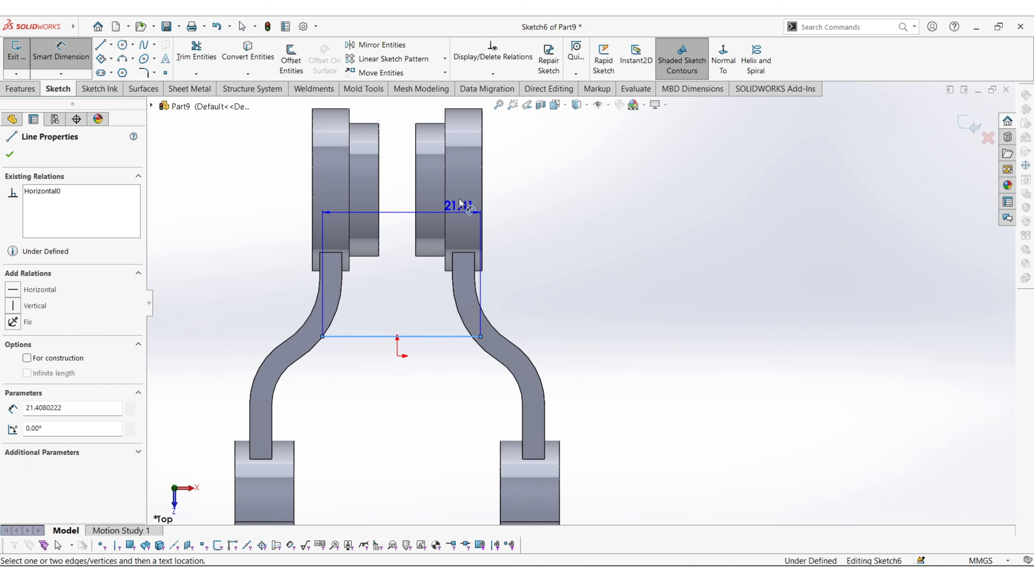
pyautogui.click(466, 108)
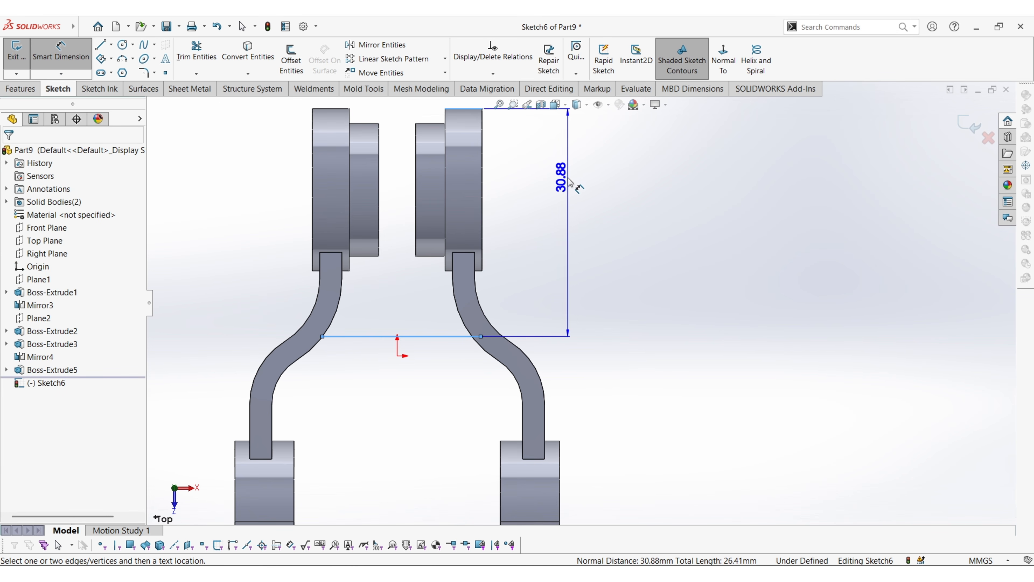
pyautogui.click(569, 182)
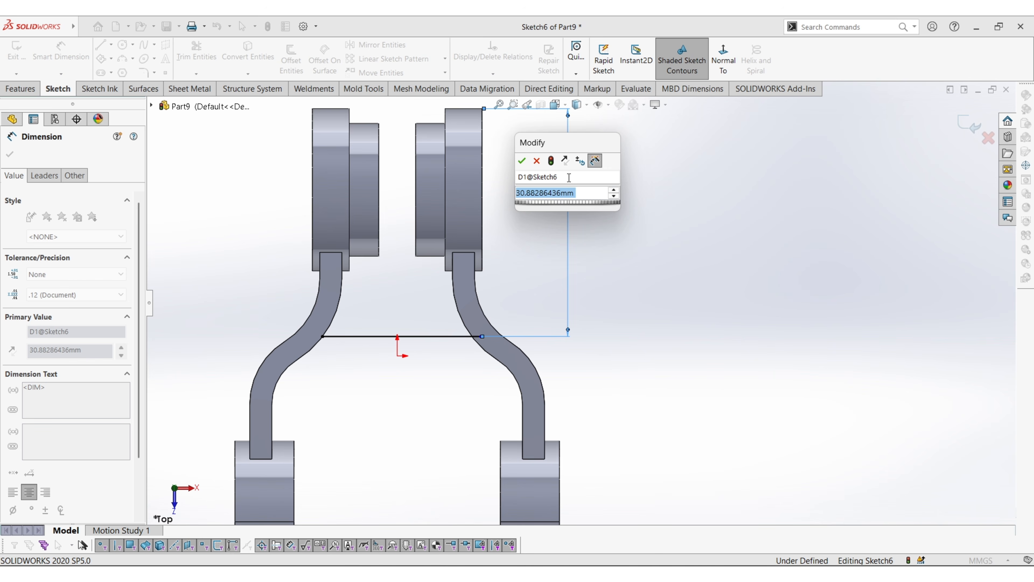
pyautogui.write('36')
pyautogui.press('Return')
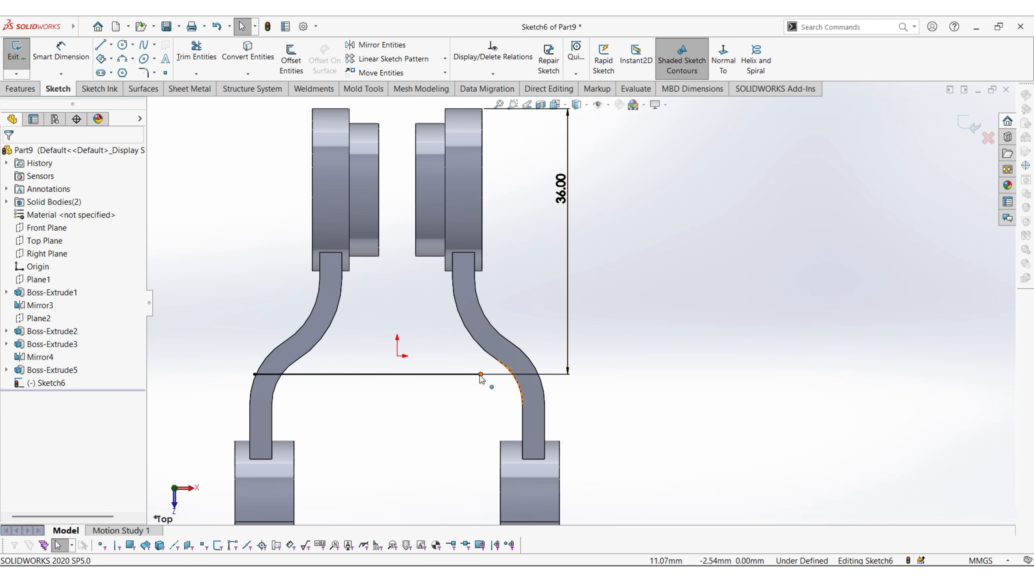
pyautogui.moveTo(481, 374); pyautogui.dragTo(533, 374)
pyautogui.click(650, 433)
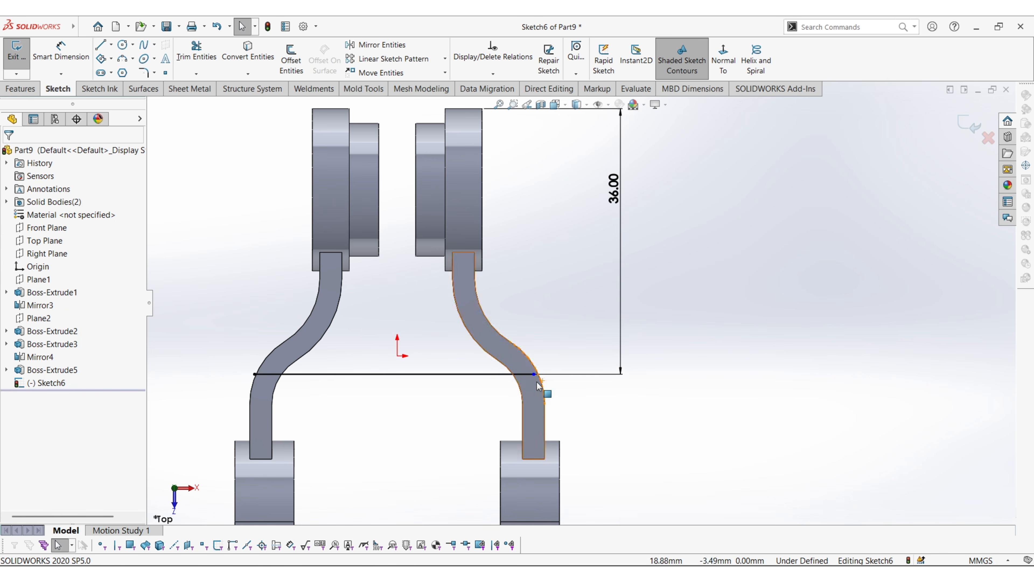
# Convert the inner edges of both S-shaped arms, straight upper segments and both curves on each side, into sketch entities.
pyautogui.scroll(1, 671, 181)
pyautogui.scroll(-1, 670, 182)
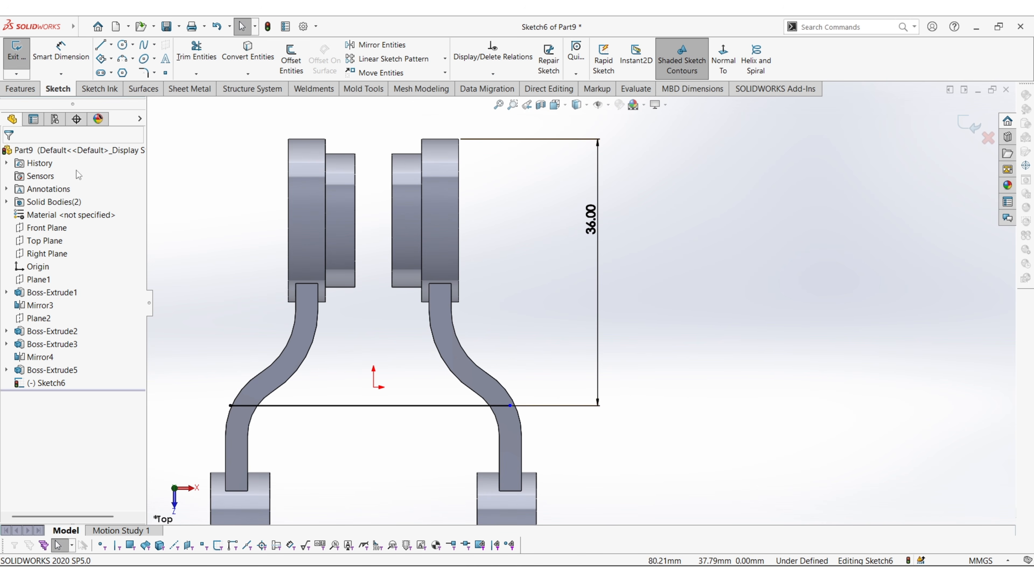
pyautogui.click(247, 52)
pyautogui.click(317, 338)
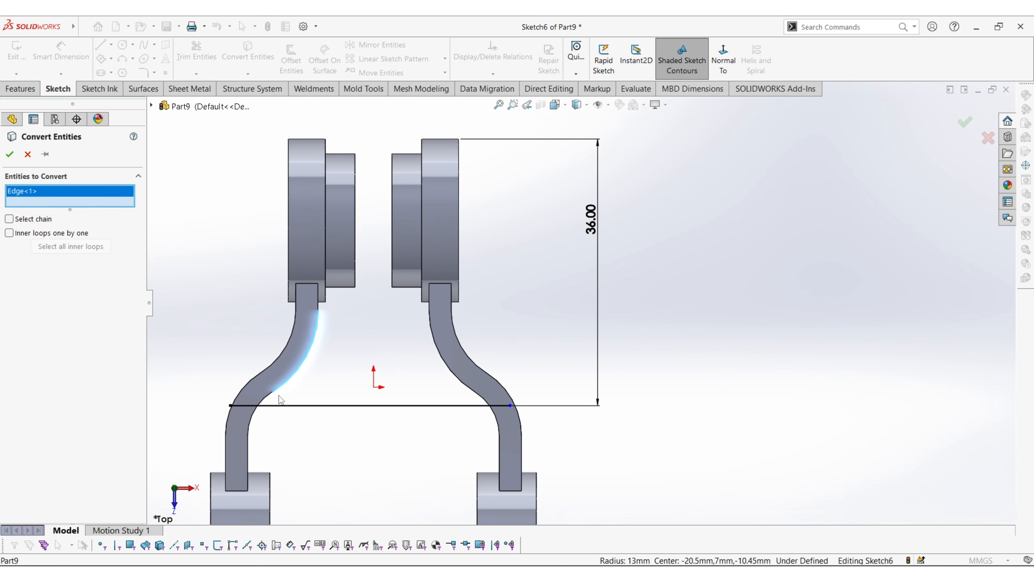
pyautogui.click(268, 401)
pyautogui.click(324, 295)
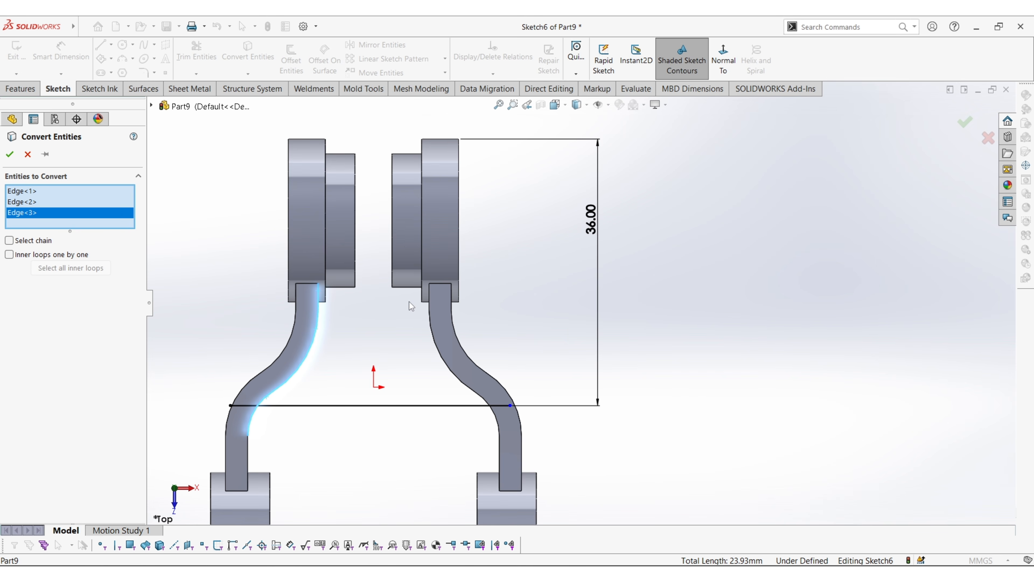
pyautogui.click(429, 313)
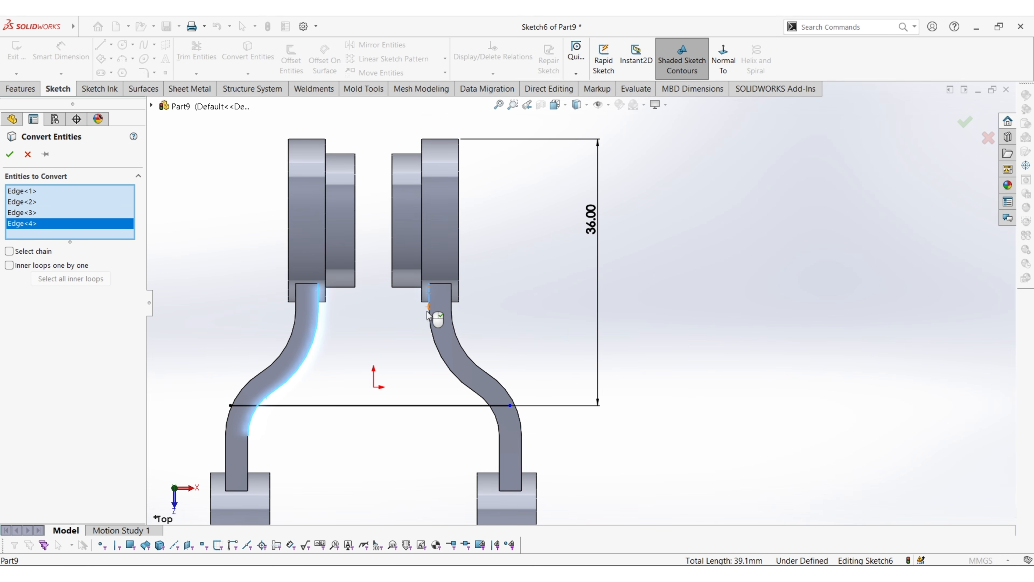
pyautogui.click(434, 346)
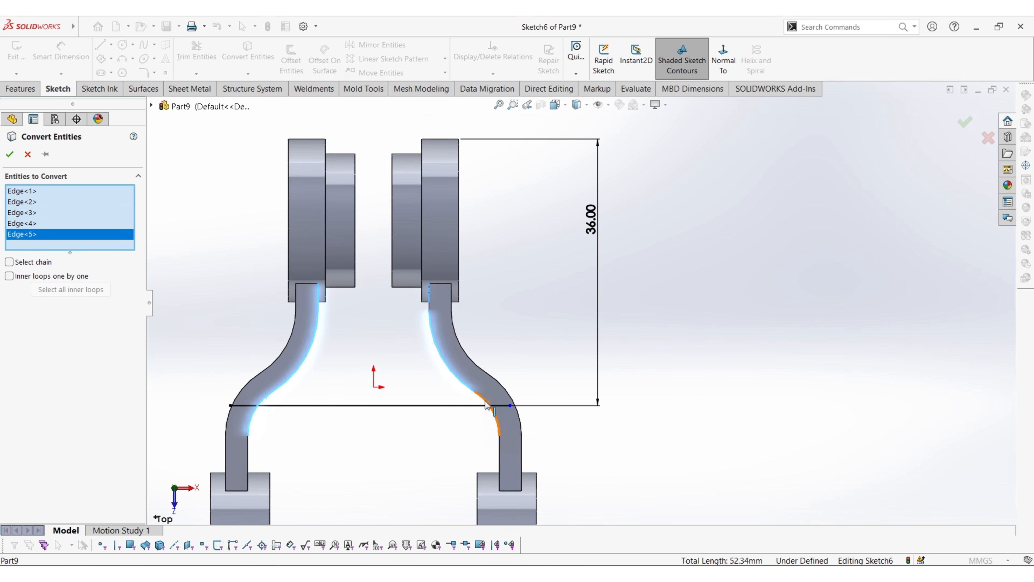
pyautogui.click(493, 411)
pyautogui.click(10, 155)
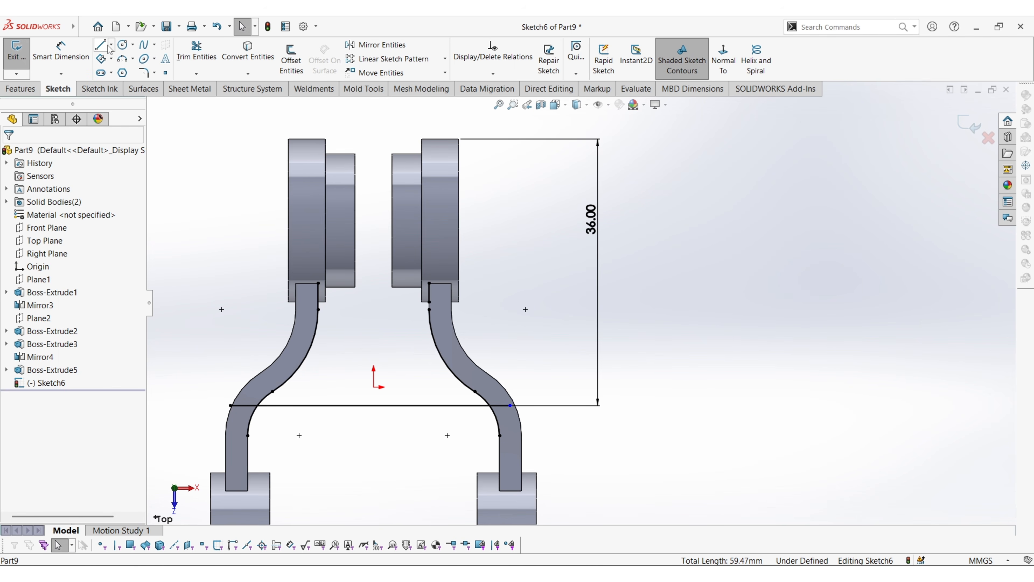
# Draw a horizontal line across the gap between the round bosses, above the arms' upper ends, reaching into both large bosses.
pyautogui.click(101, 46)
pyautogui.click(310, 241)
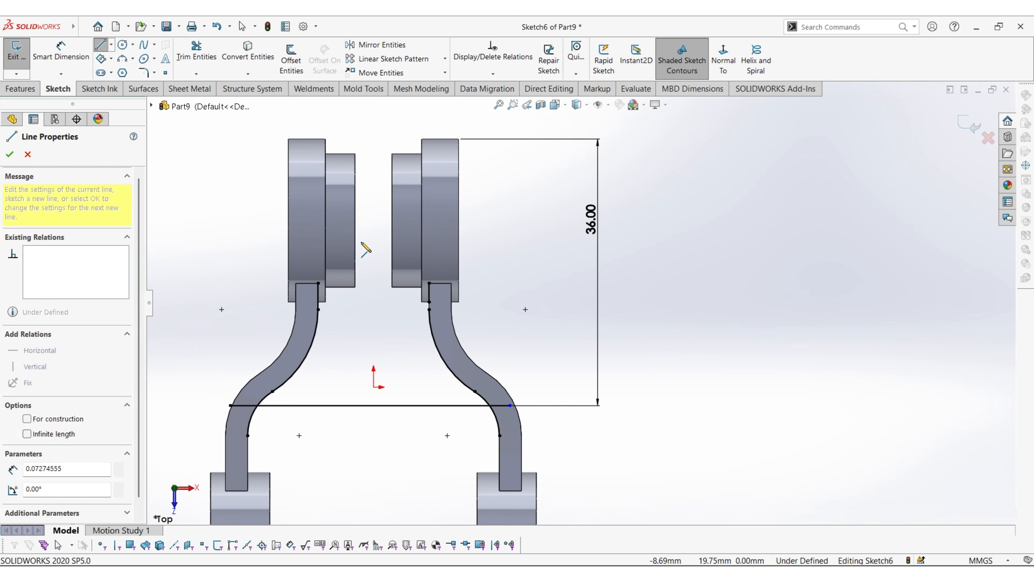
pyautogui.click(448, 241)
pyautogui.press('Escape')
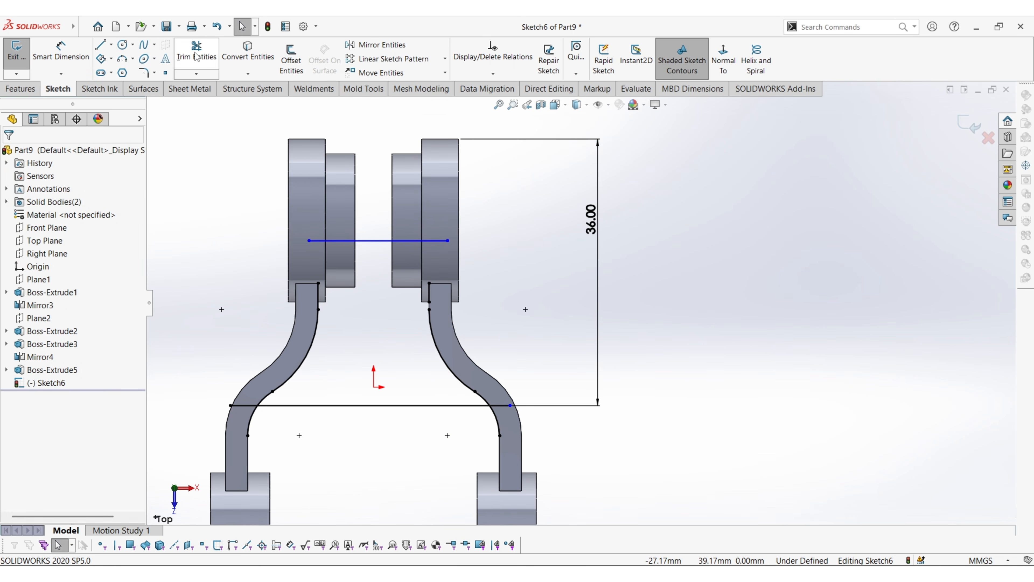
# Corner-trim the upper horizontal line with the converted straight edges of the left and right arms.
pyautogui.click(197, 53)
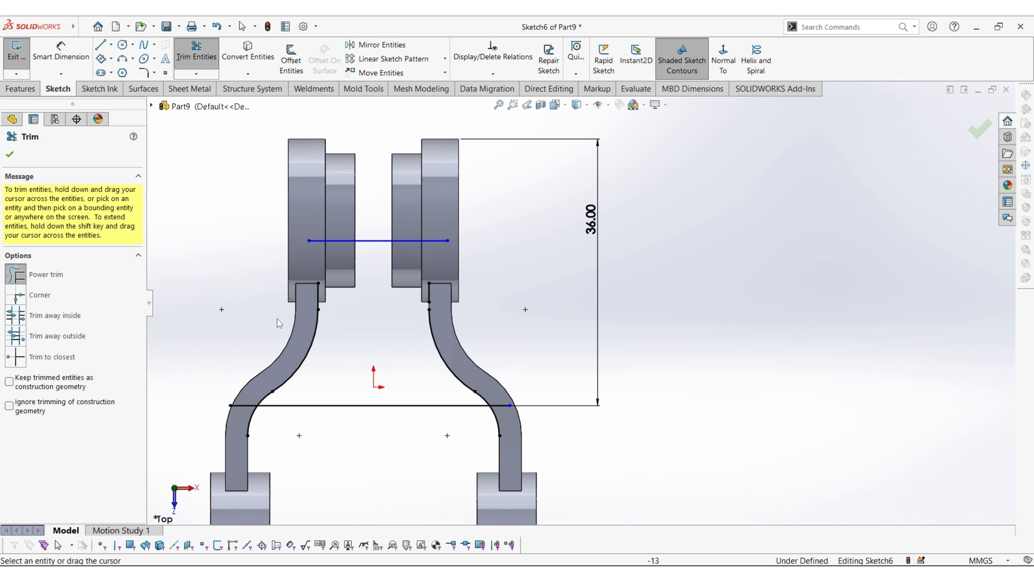
pyautogui.click(34, 299)
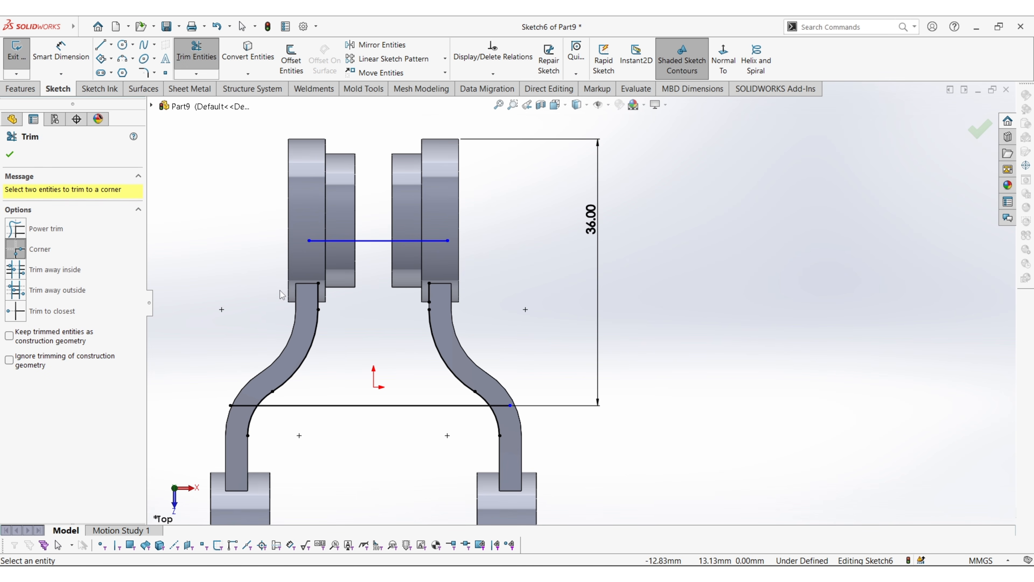
pyautogui.click(319, 296)
pyautogui.click(342, 243)
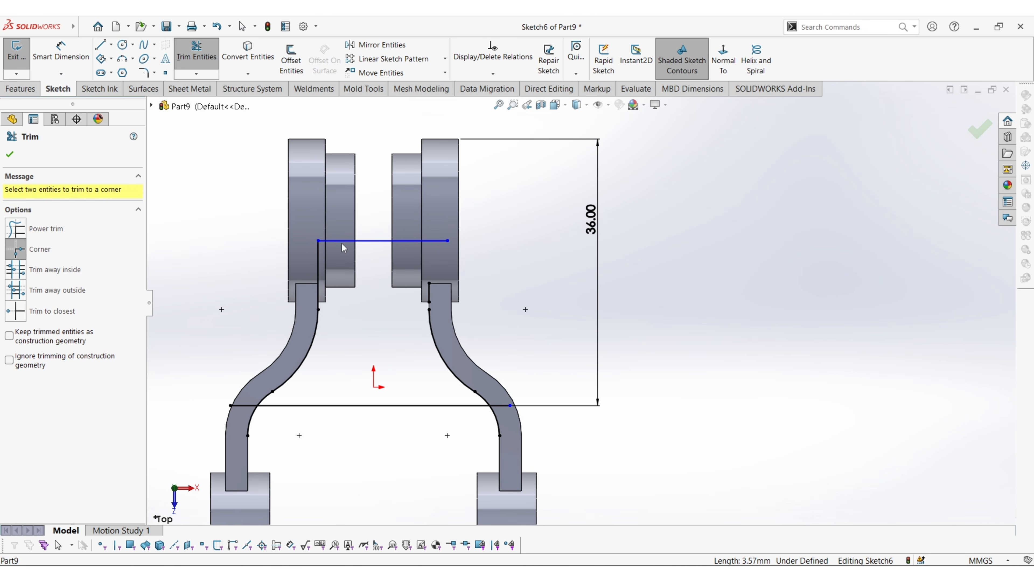
pyautogui.click(428, 289)
pyautogui.click(418, 241)
# Corner-trim the lower horizontal line with the converted lower arcs of both arms to close the web profile.
pyautogui.scroll(3, 407, 303)
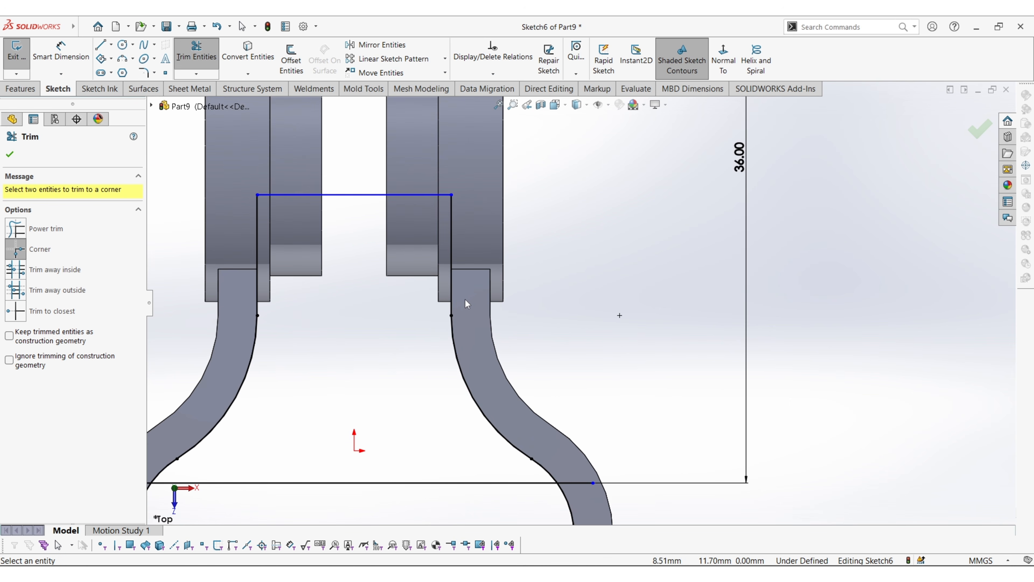
pyautogui.scroll(-3, 415, 257)
pyautogui.click(561, 400)
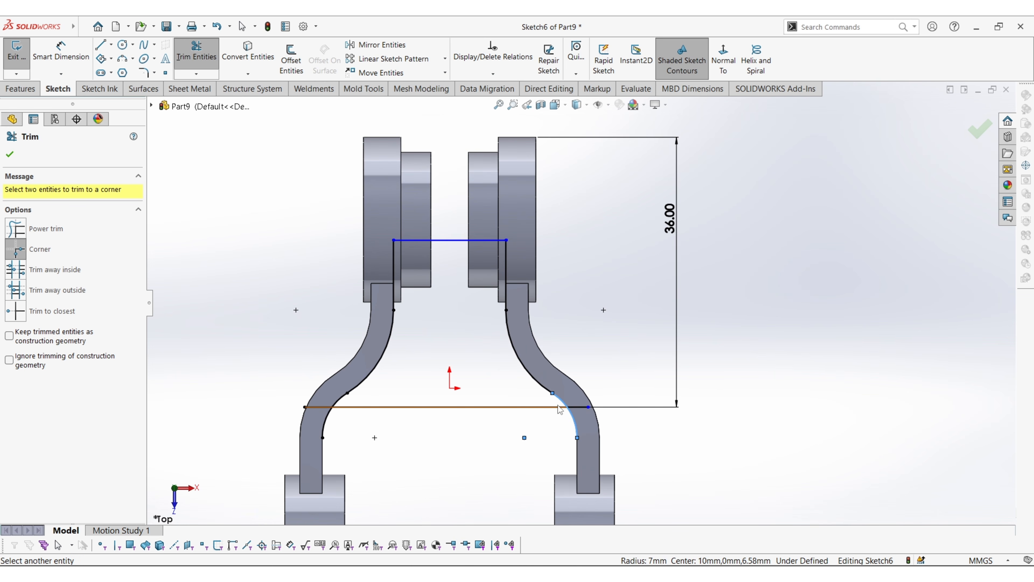
pyautogui.click(556, 407)
pyautogui.click(362, 406)
pyautogui.click(341, 399)
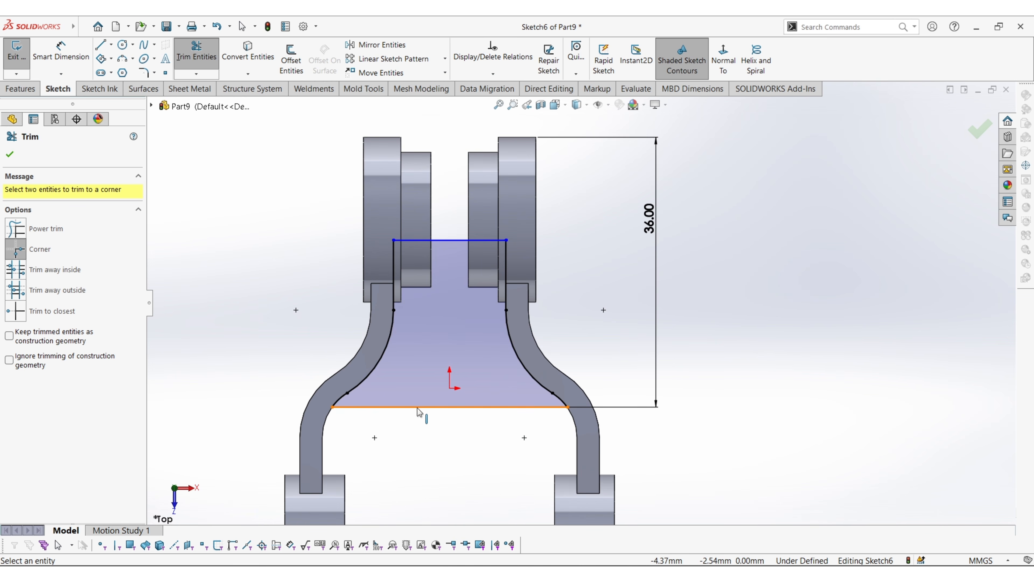
pyautogui.press('Escape')
# Extrude the web profile 3 mm with the Mid Plane end condition and merged result.
pyautogui.moveTo(478, 440); pyautogui.dragTo(3, 140, button='middle')
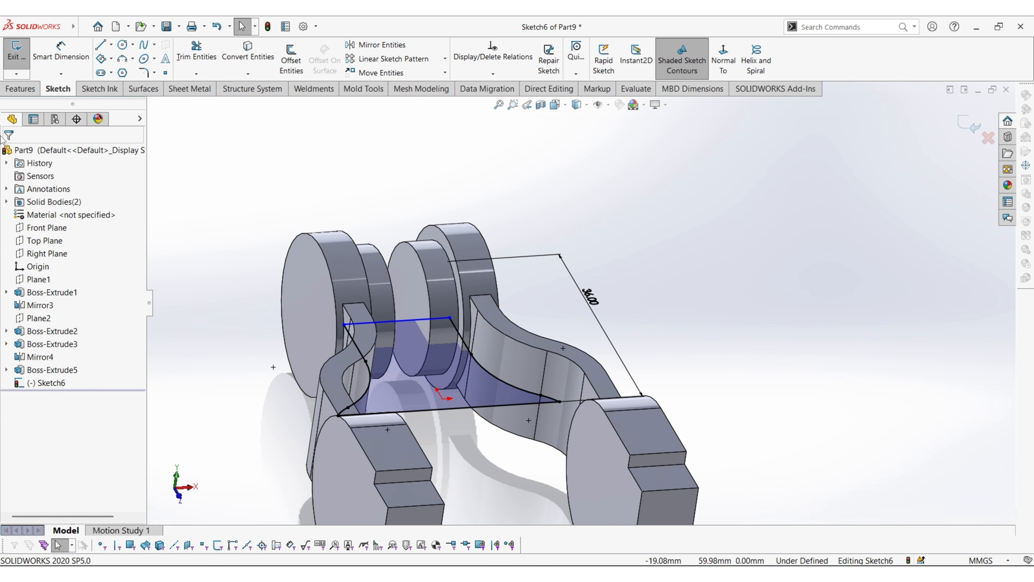
pyautogui.click(20, 88)
pyautogui.click(22, 57)
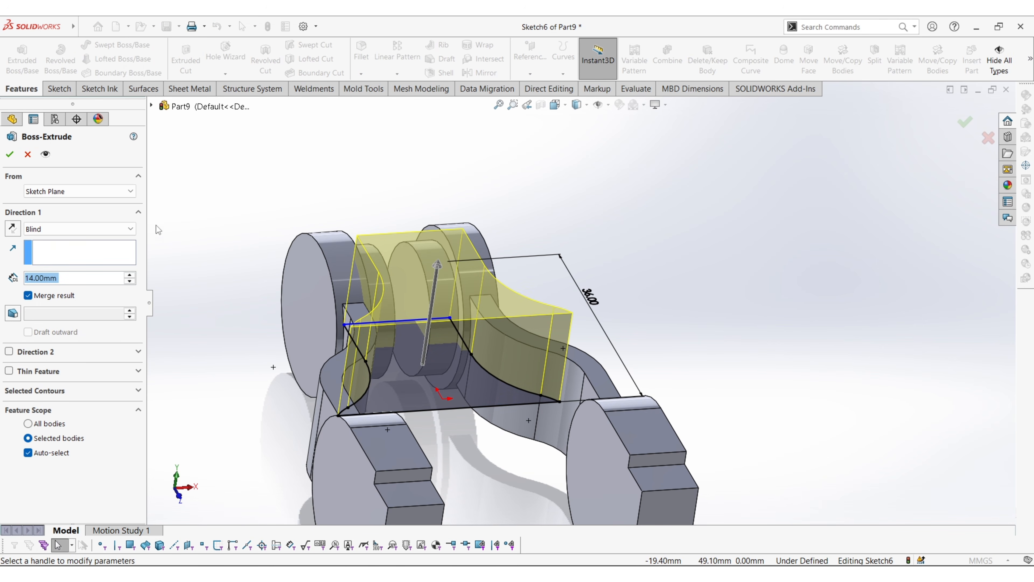
pyautogui.write('3')
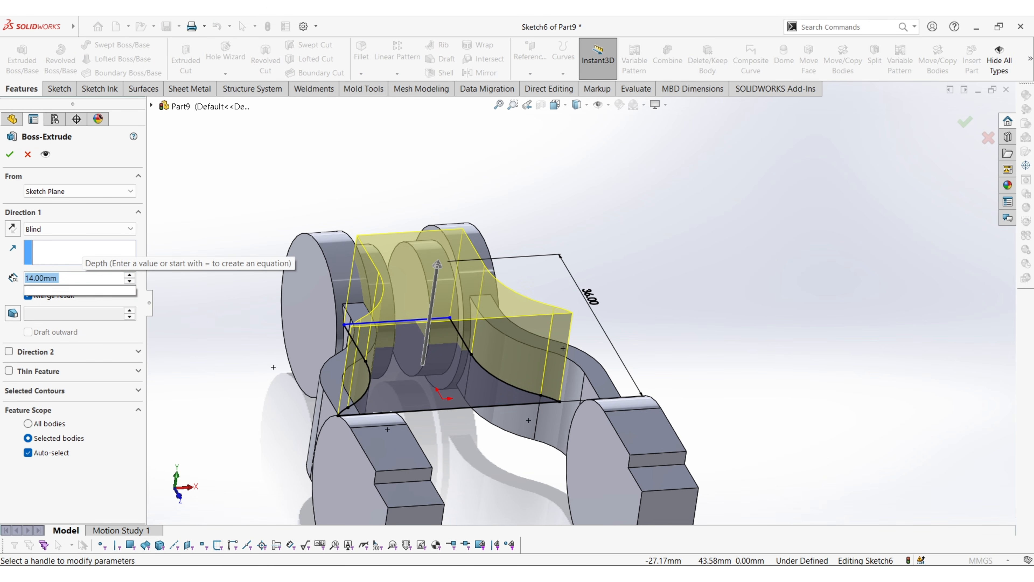
pyautogui.press('Return')
pyautogui.click(70, 228)
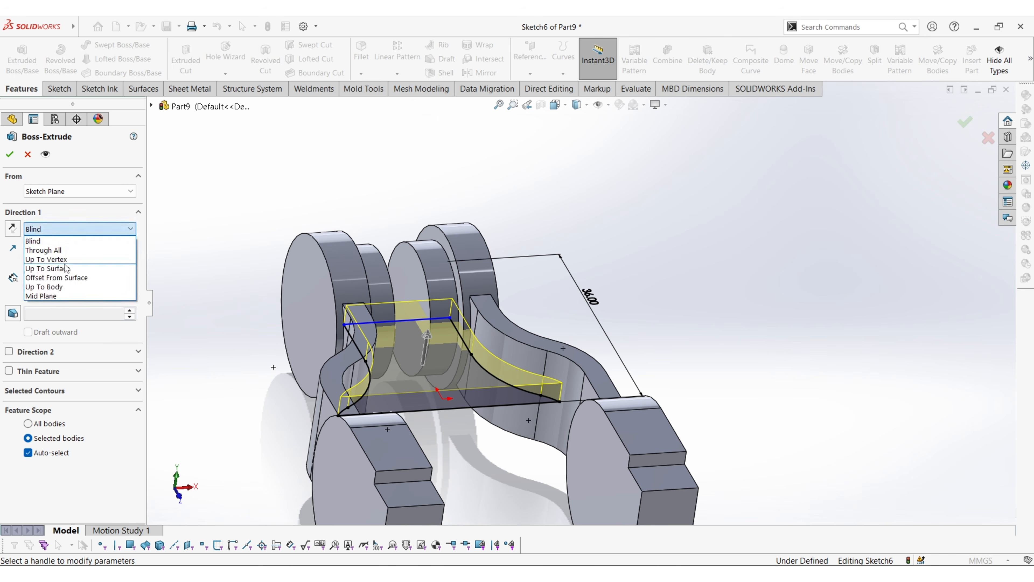
pyautogui.click(63, 294)
pyautogui.click(9, 154)
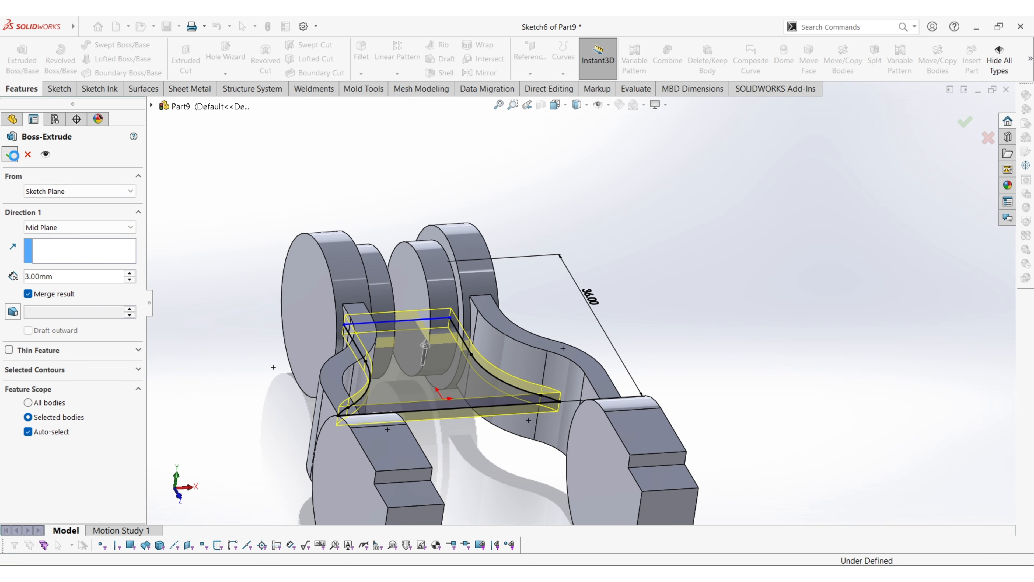
# Start a sketch on the flat face of the web and view it face-on.
pyautogui.moveTo(505, 360); pyautogui.dragTo(561, 360, button='middle')
pyautogui.rightClick(543, 291)
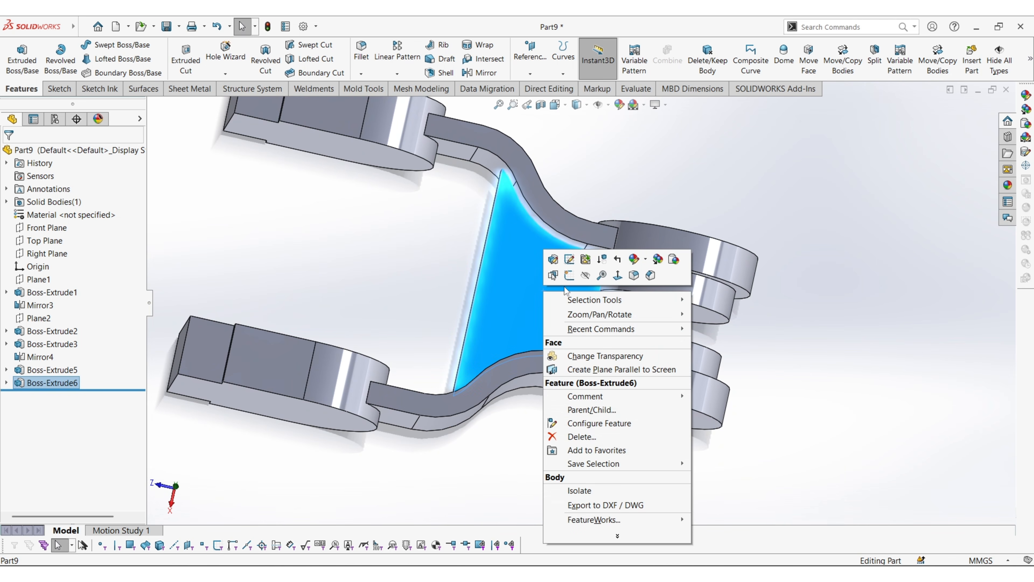
pyautogui.click(574, 281)
pyautogui.click(723, 60)
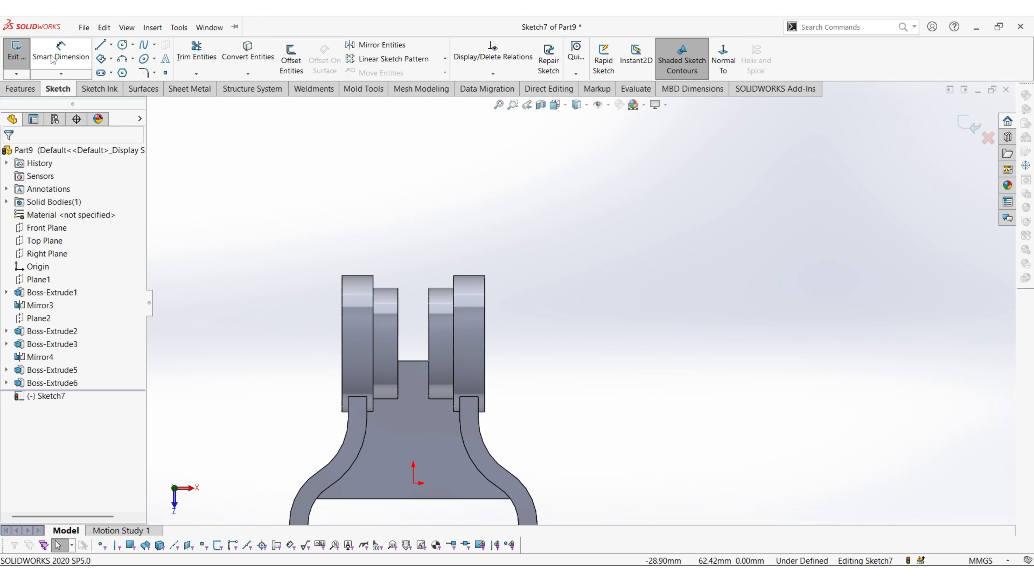
pyautogui.click(110, 58)
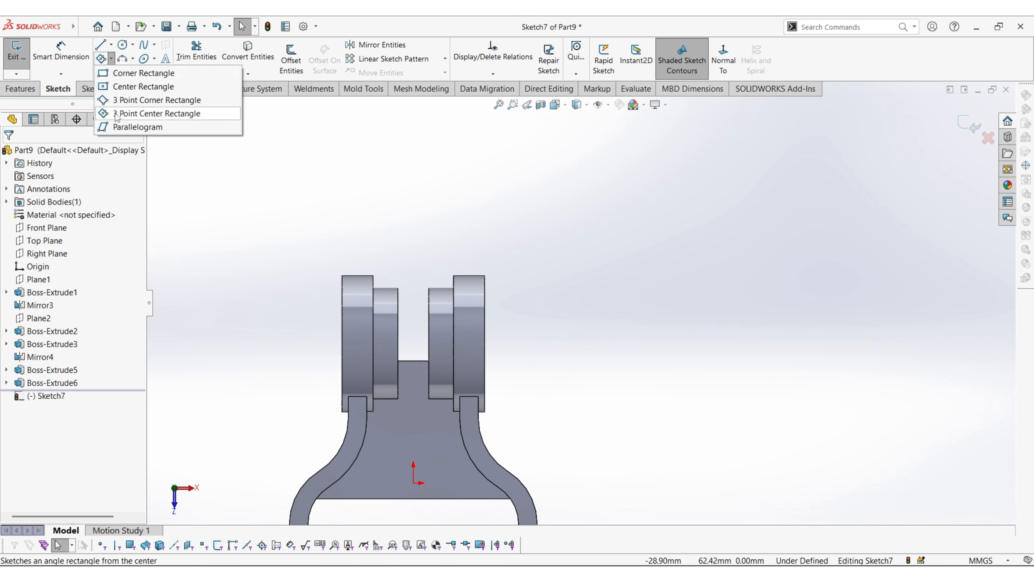
pyautogui.click(125, 114)
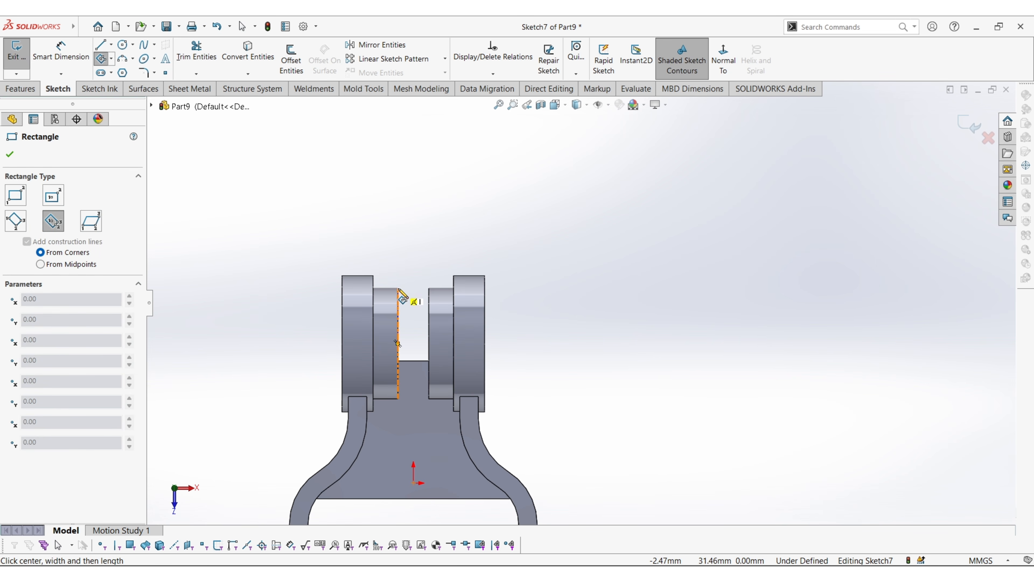
pyautogui.scroll(-5, 404, 292)
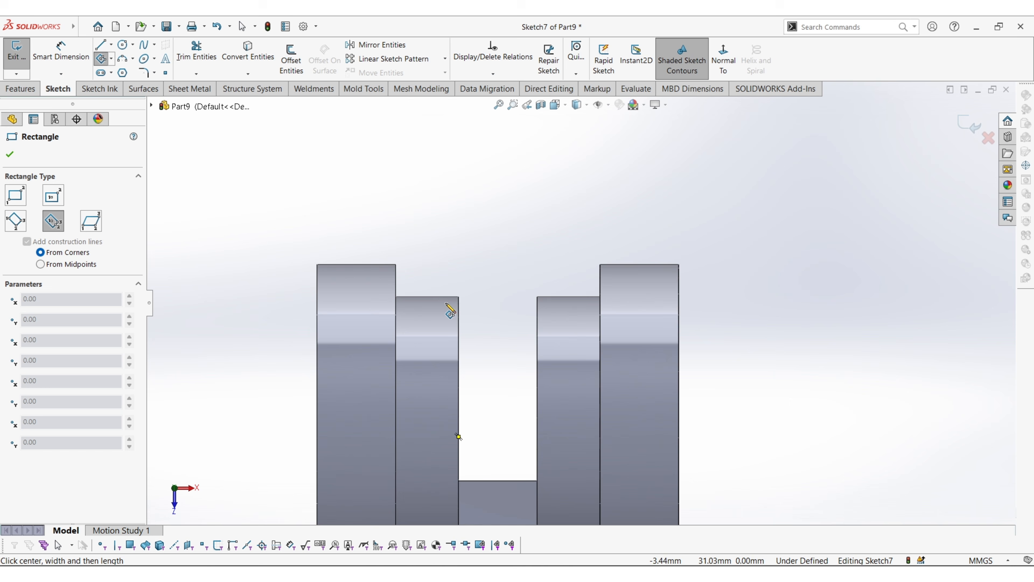
pyautogui.click(458, 296)
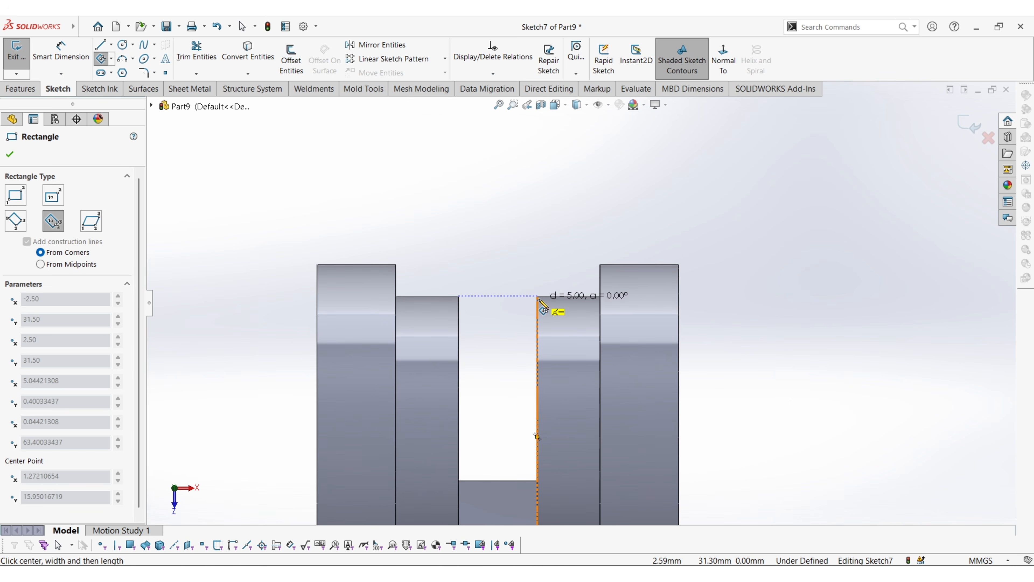
pyautogui.scroll(3, 535, 301)
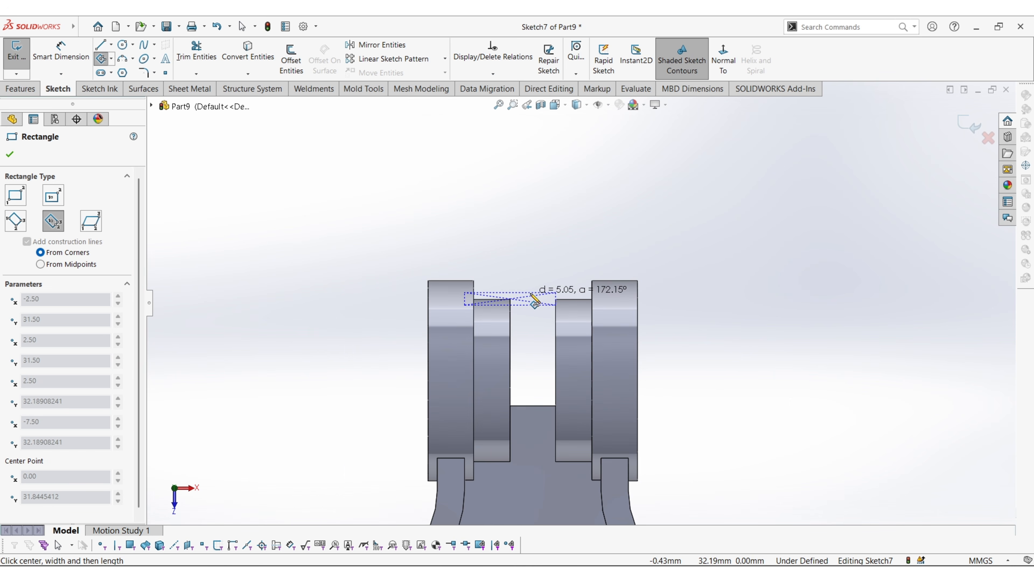
pyautogui.press('Escape')
# Draw a 5 mm wide 3 Point Corner Rectangle from the small bosses' upper inner corners down onto the web.
pyautogui.click(101, 59)
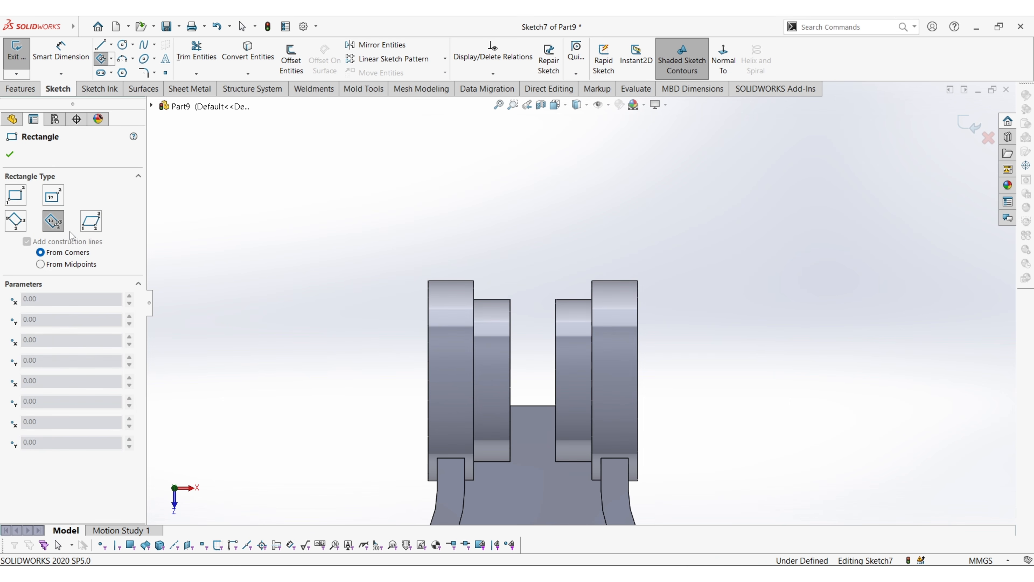
pyautogui.click(15, 221)
pyautogui.scroll(-3, 685, 355)
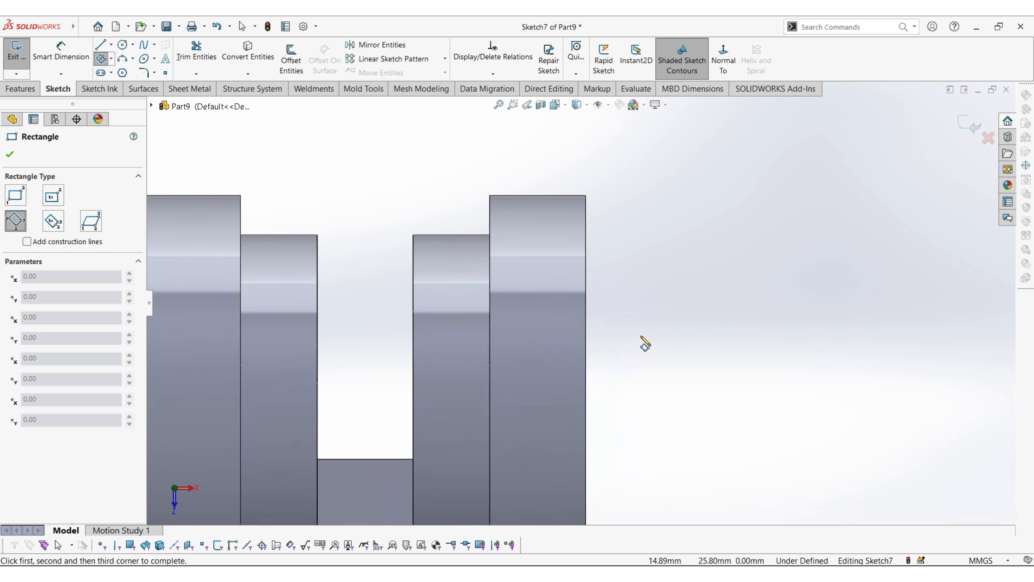
pyautogui.click(317, 233)
pyautogui.click(413, 234)
pyautogui.scroll(3, 401, 214)
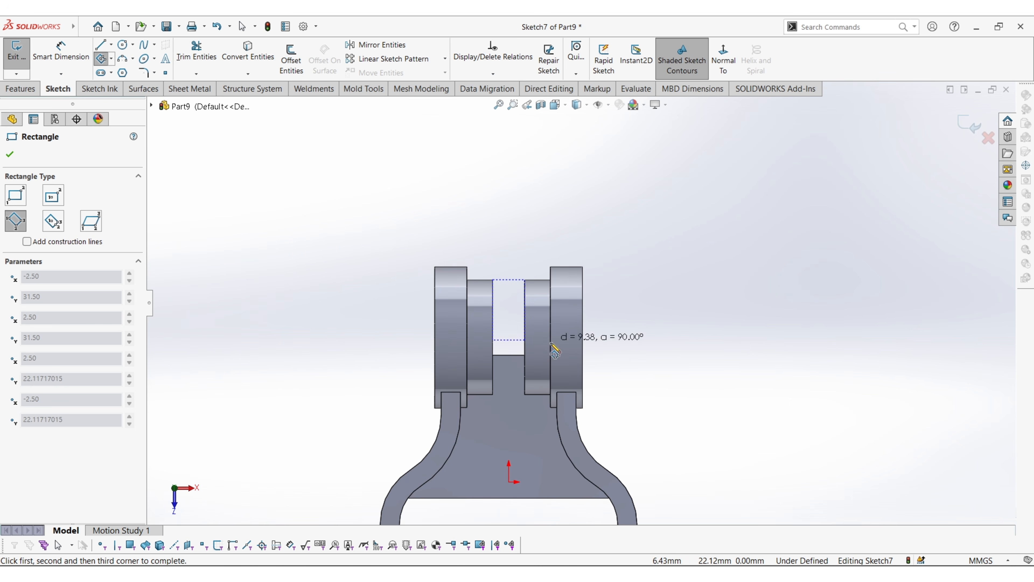
pyautogui.click(539, 414)
pyautogui.press('Escape')
# Dimension the rectangle's lower edge 21.9 mm from the upper edge of the large boss.
pyautogui.click(62, 56)
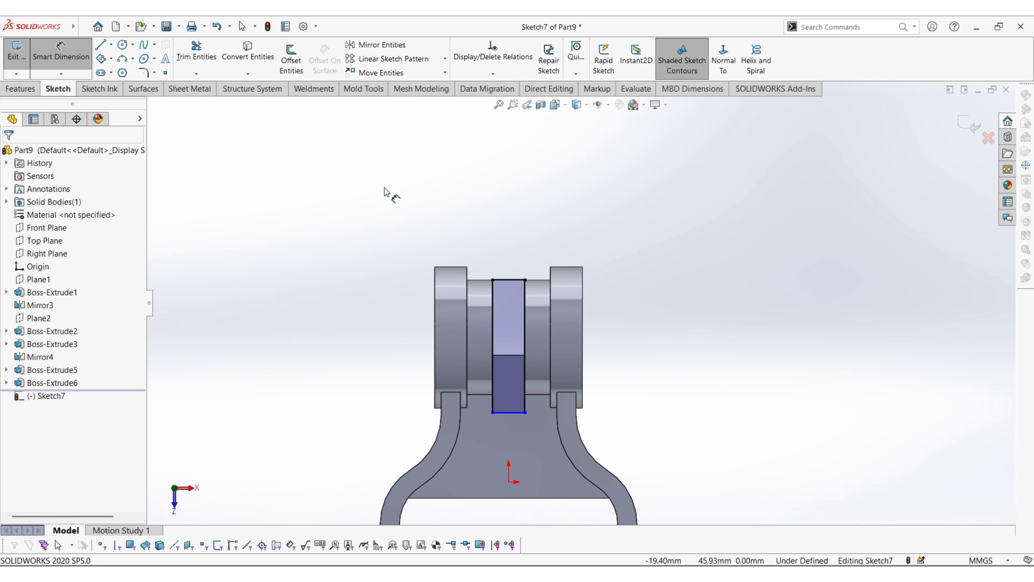
pyautogui.click(510, 413)
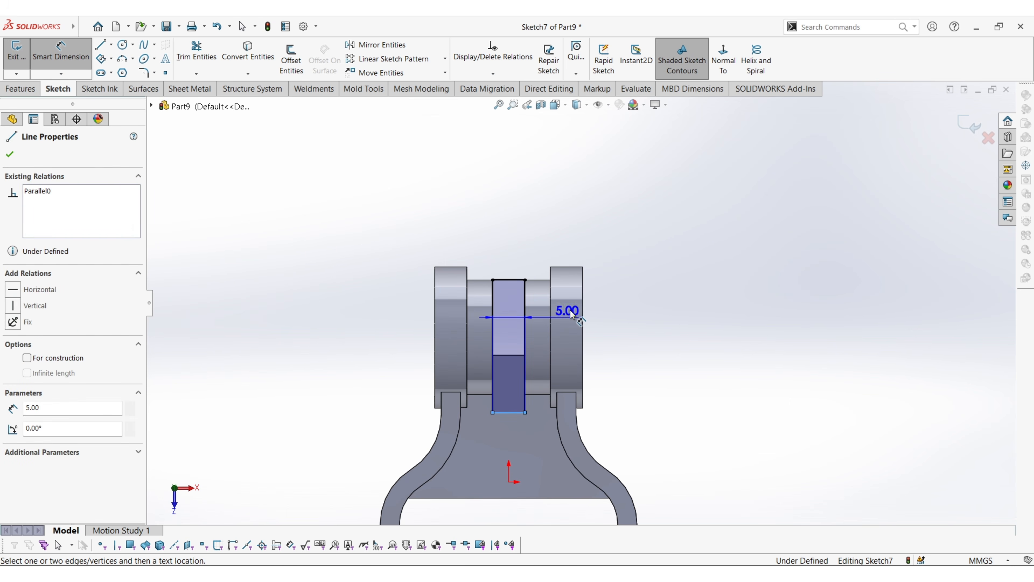
pyautogui.click(572, 267)
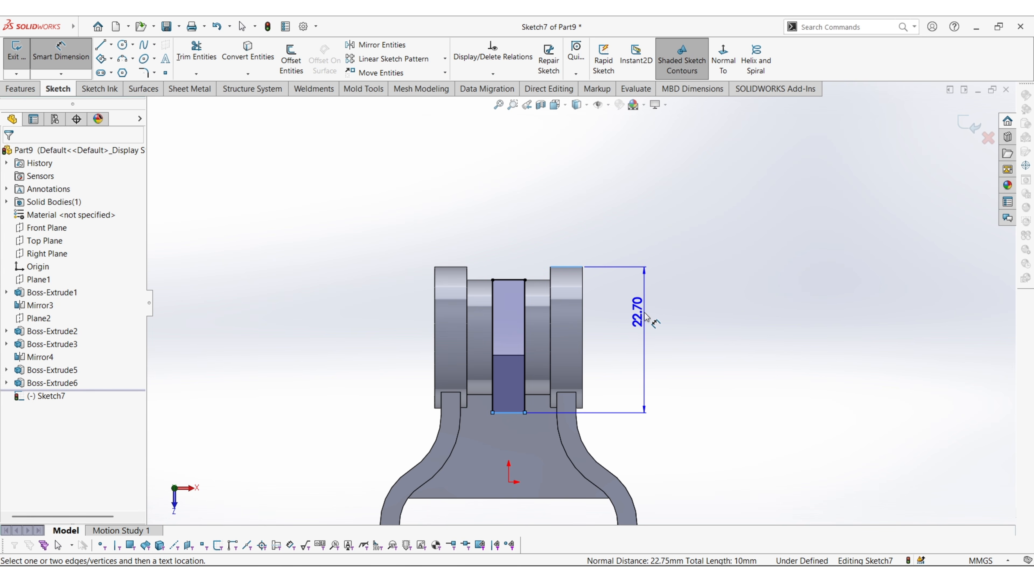
pyautogui.click(647, 317)
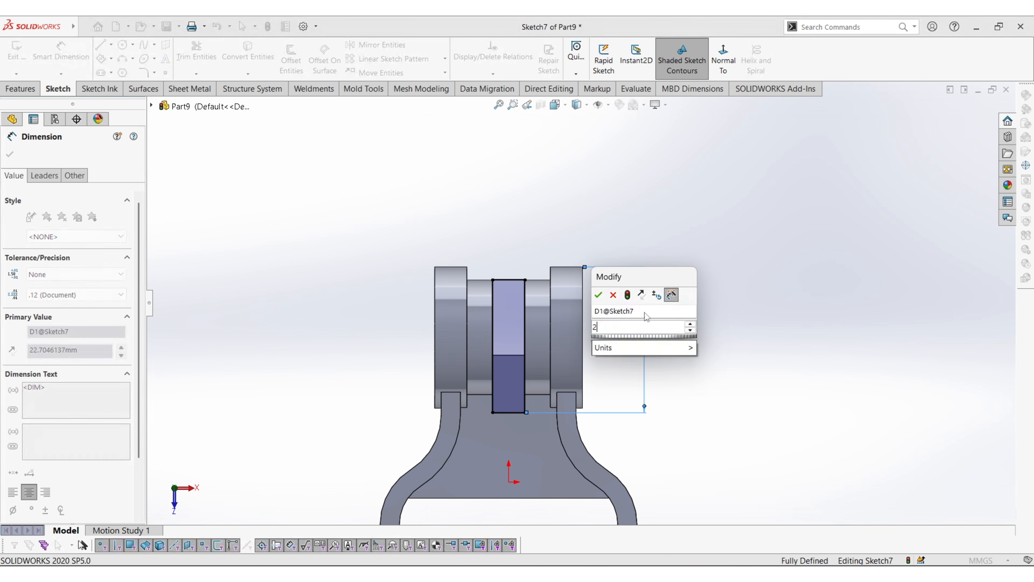
pyautogui.press('Return')
pyautogui.press('Escape')
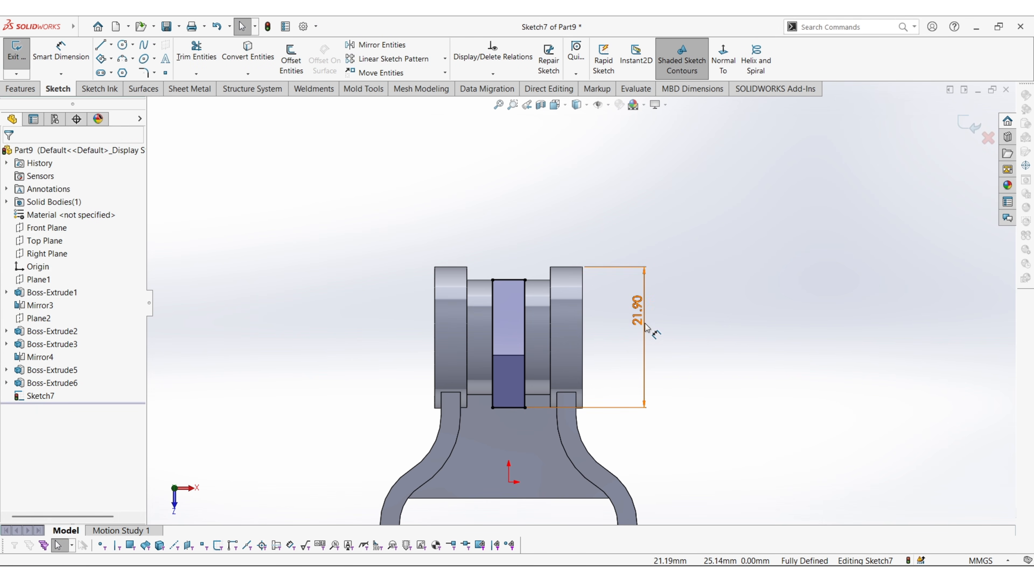
# Cut the rectangle sketched on the web with an Extruded Cut using the Through All - Both end condition.
pyautogui.moveTo(583, 306); pyautogui.dragTo(676, 331, button='middle')
pyautogui.click(30, 91)
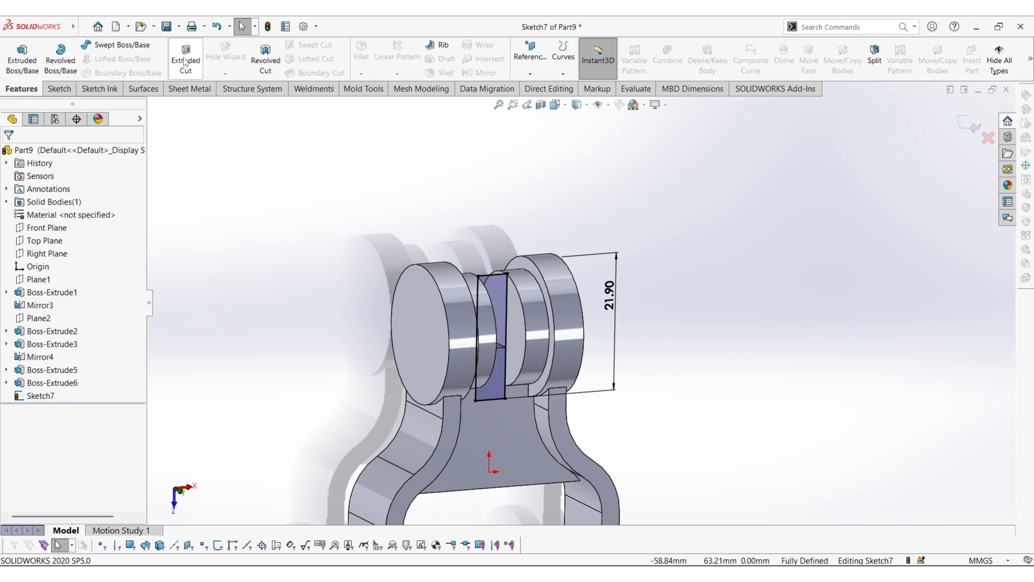
pyautogui.click(185, 57)
pyautogui.click(86, 229)
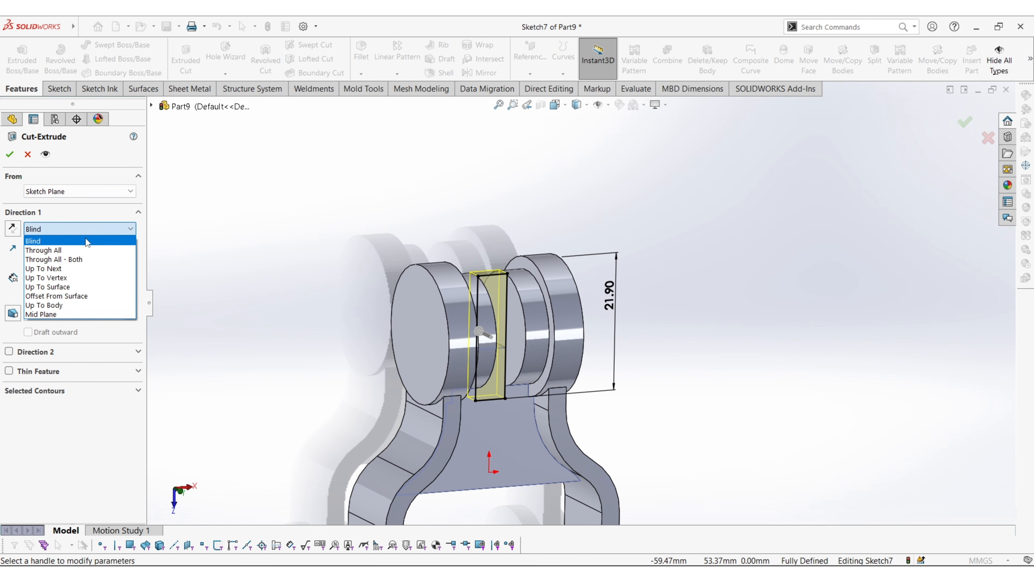
pyautogui.click(80, 259)
pyautogui.click(14, 160)
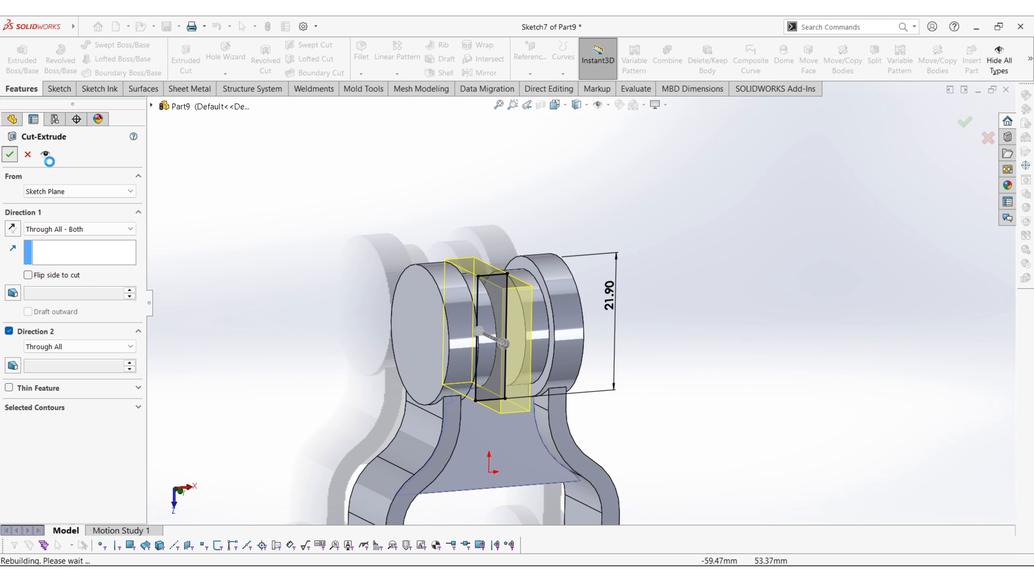
# Start a sketch on the Right Plane and view it face-on.
pyautogui.moveTo(455, 263); pyautogui.dragTo(594, 408, button='middle')
pyautogui.scroll(-3, 593, 409)
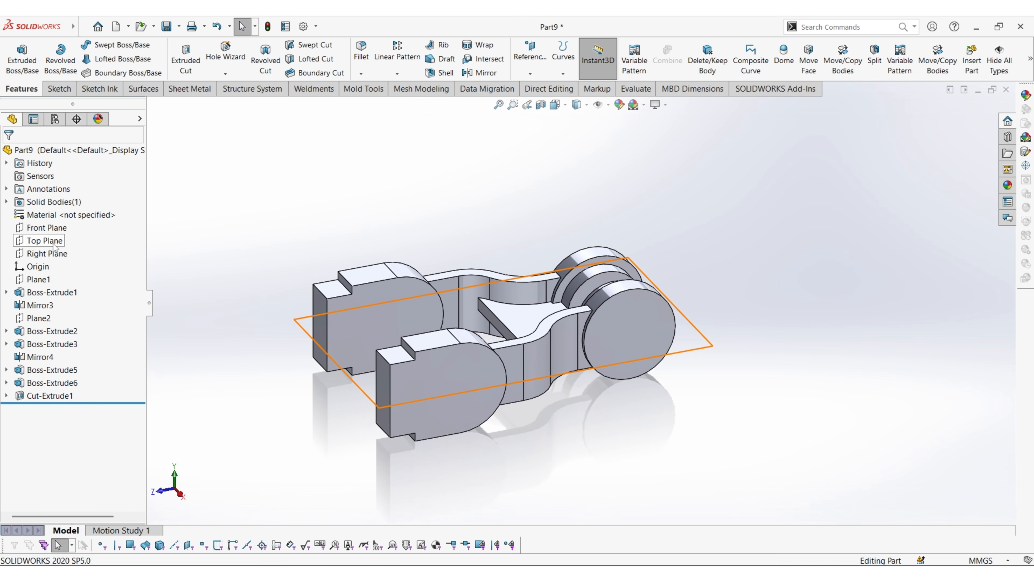
pyautogui.click(47, 253)
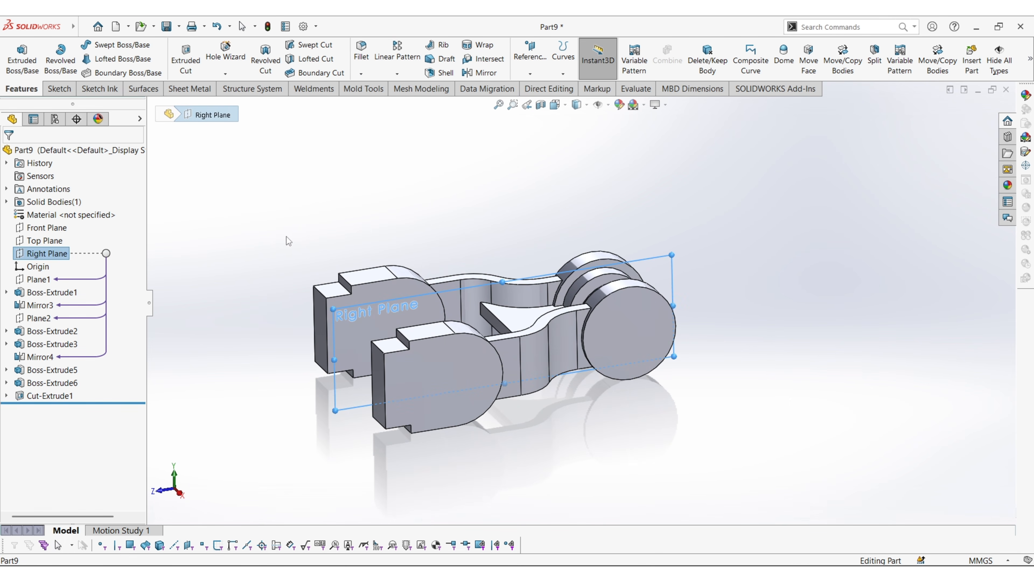
pyautogui.rightClick(47, 254)
pyautogui.click(65, 240)
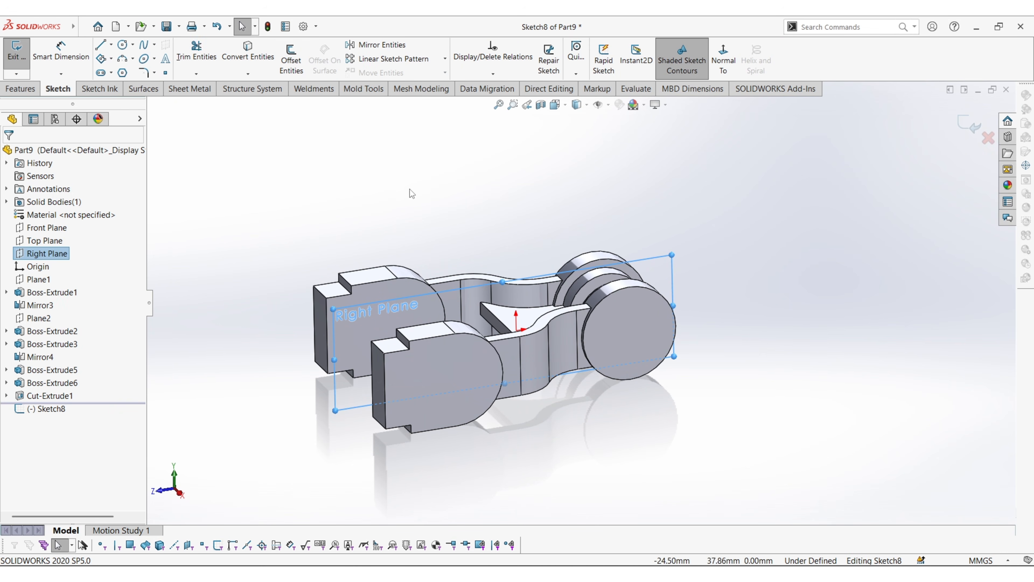
pyautogui.click(723, 57)
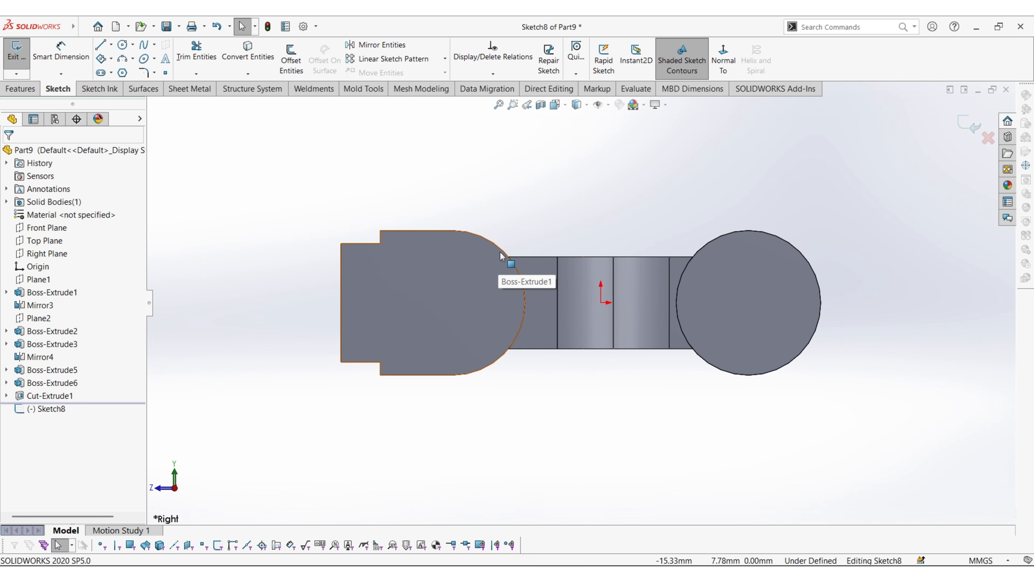
# Sketch a circle concentric with the round boss and dimension its diameter to 10 mm.
pyautogui.click(122, 44)
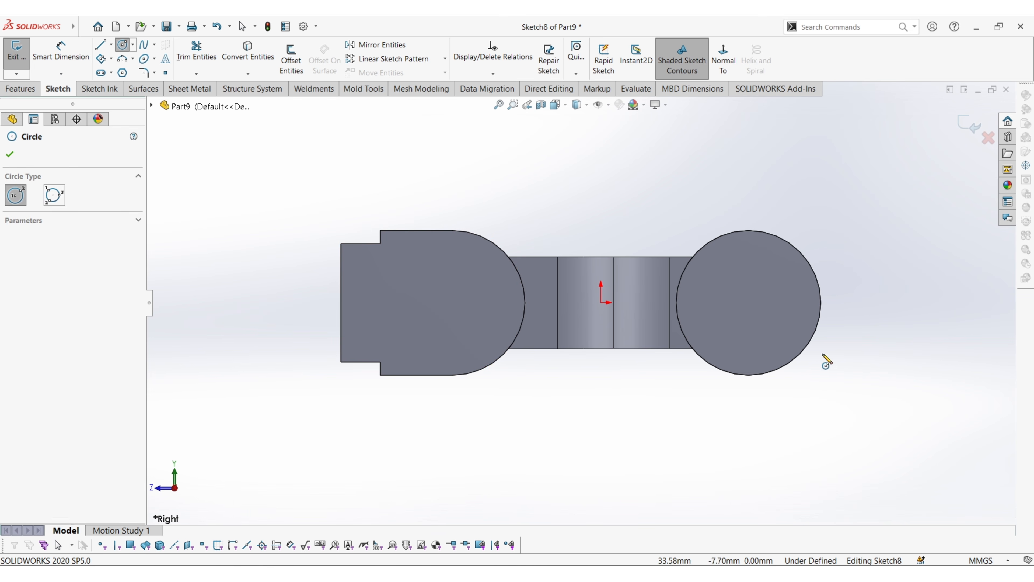
pyautogui.click(749, 302)
pyautogui.click(776, 330)
pyautogui.press('Escape')
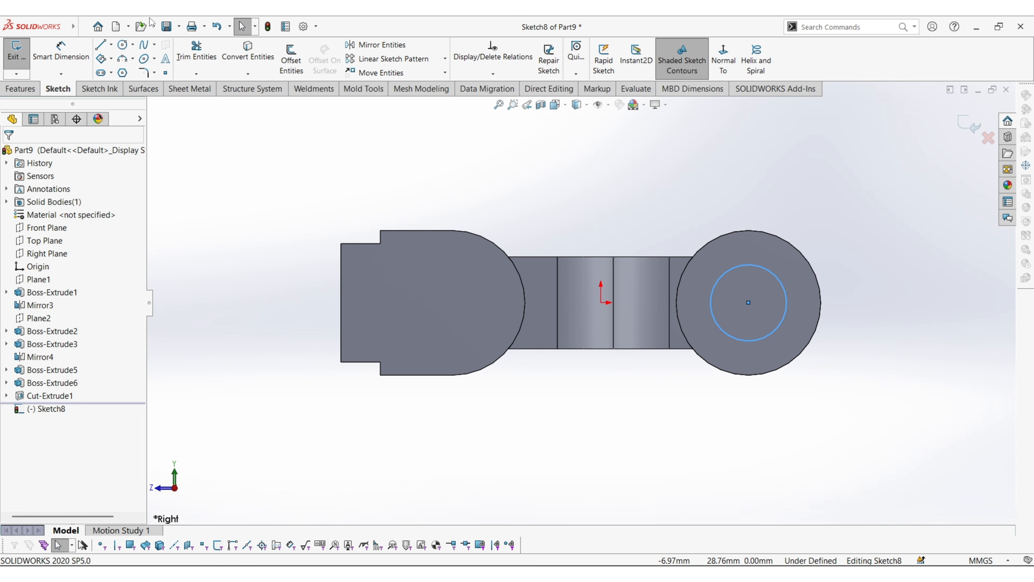
pyautogui.click(70, 60)
pyautogui.click(767, 273)
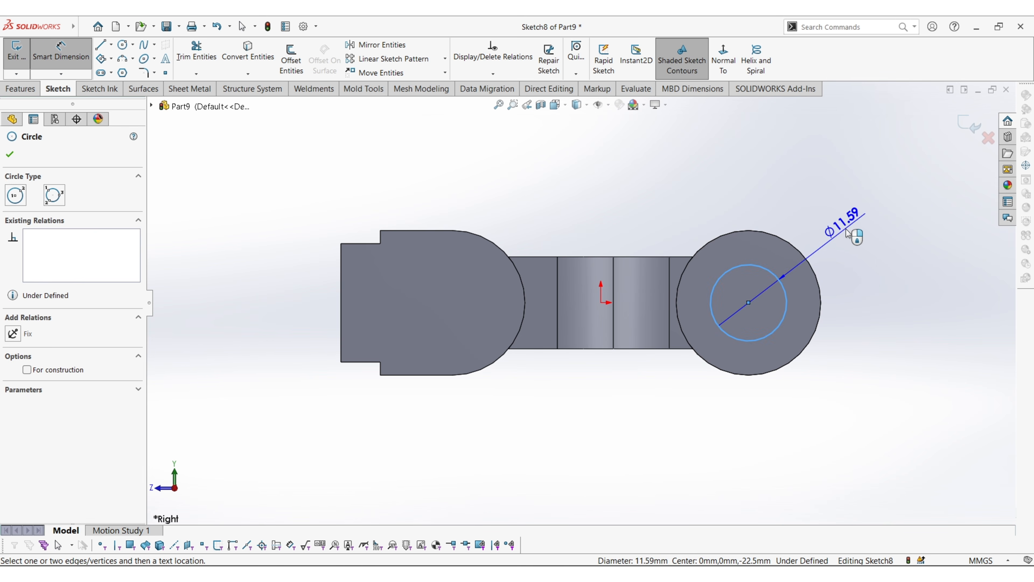
pyautogui.click(847, 228)
pyautogui.write('10')
pyautogui.press('Return')
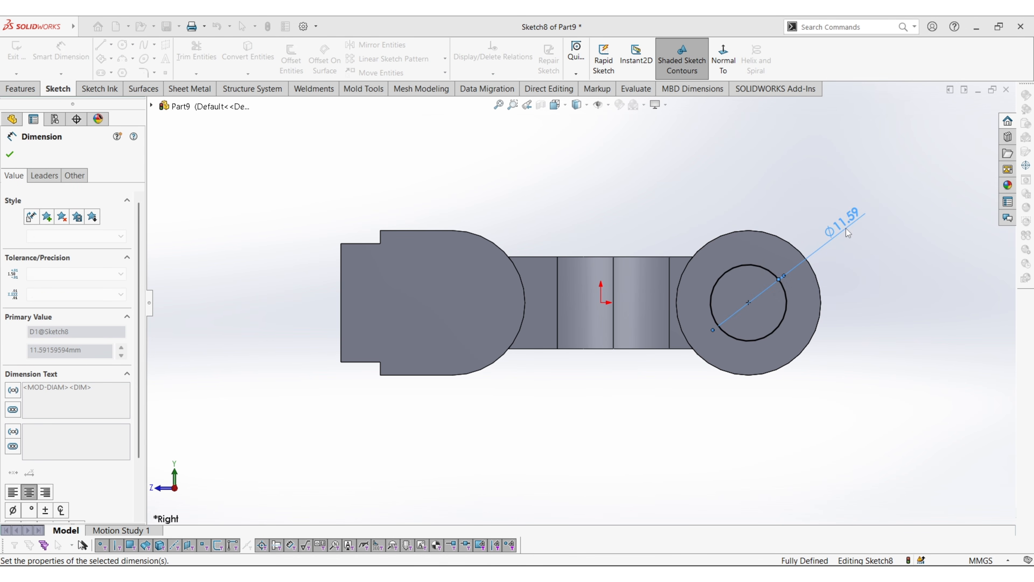
# Sketch a circle concentric with the rounded end of the stepped fork block and dimension its diameter to 18 mm.
pyautogui.scroll(2, 575, 302)
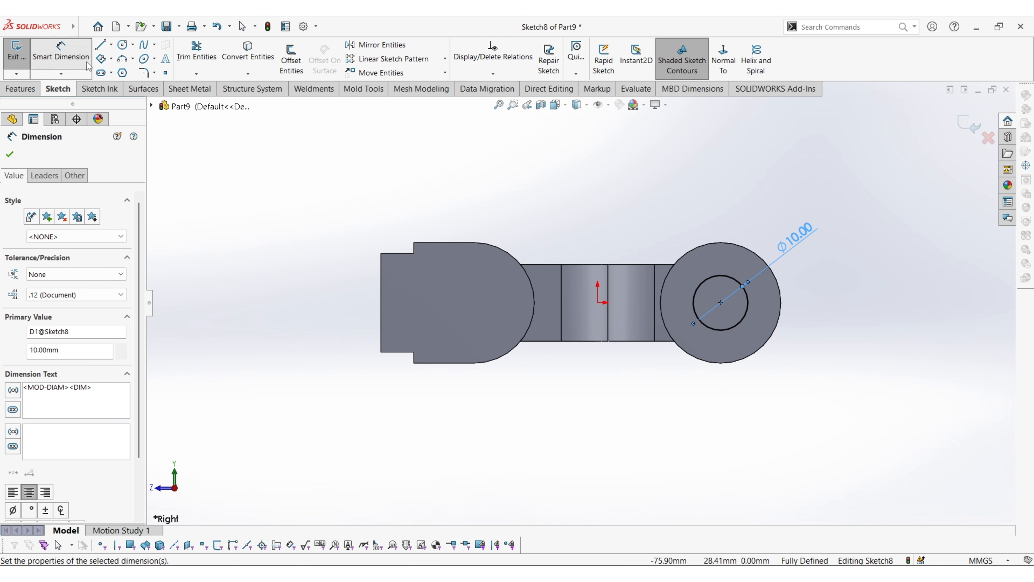
pyautogui.click(122, 44)
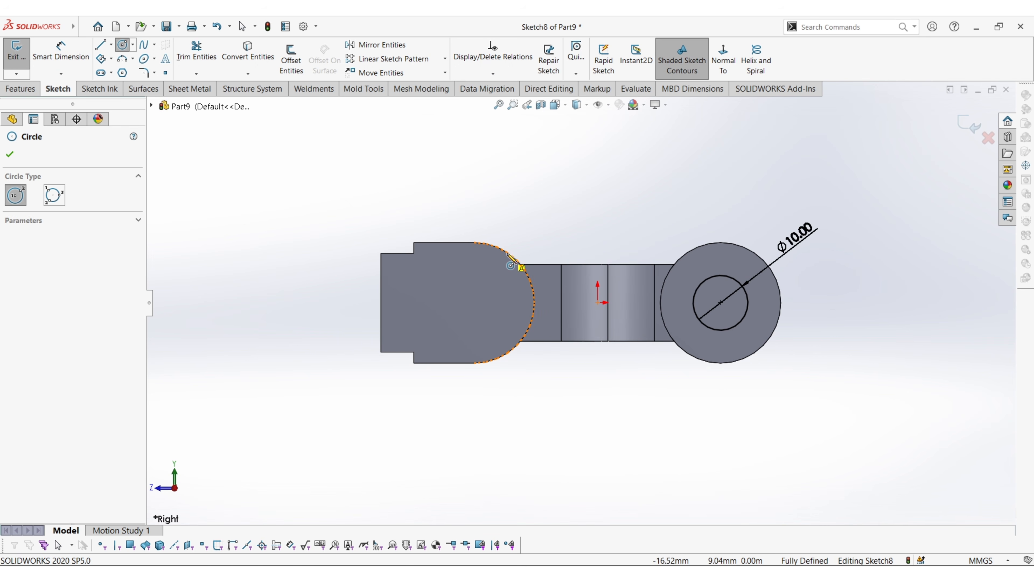
pyautogui.click(474, 303)
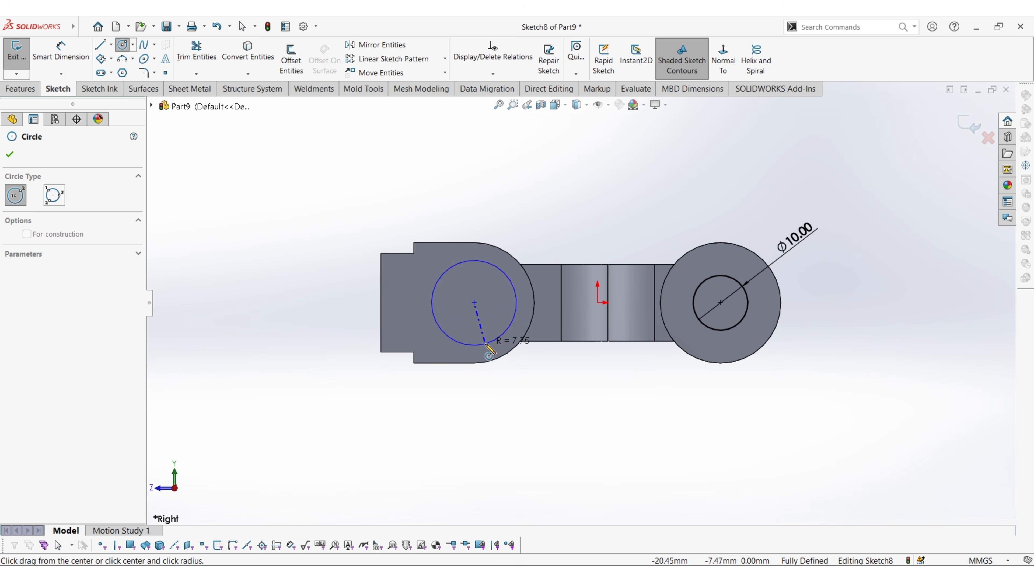
pyautogui.click(493, 341)
pyautogui.click(61, 51)
pyautogui.click(490, 264)
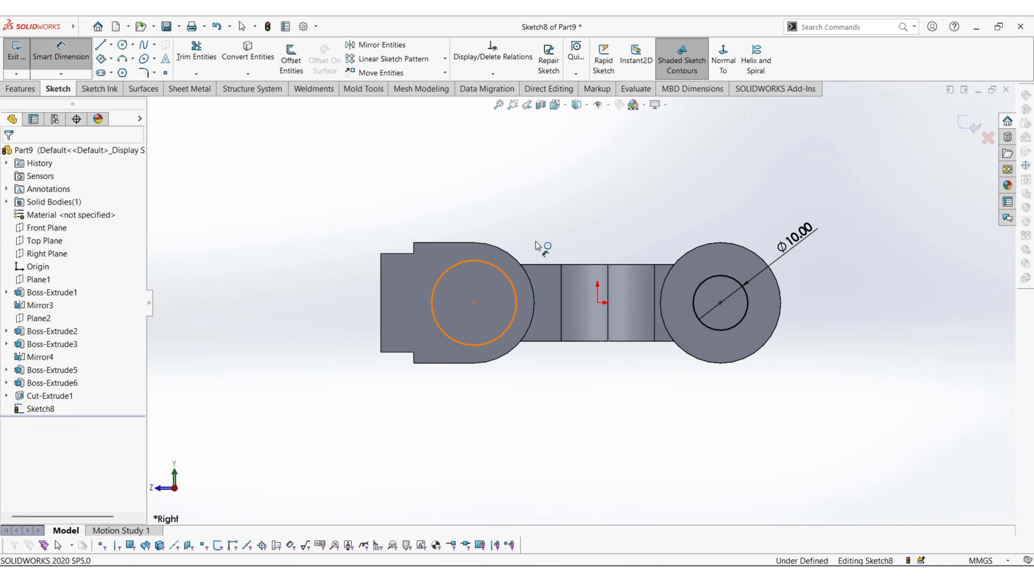
pyautogui.click(542, 210)
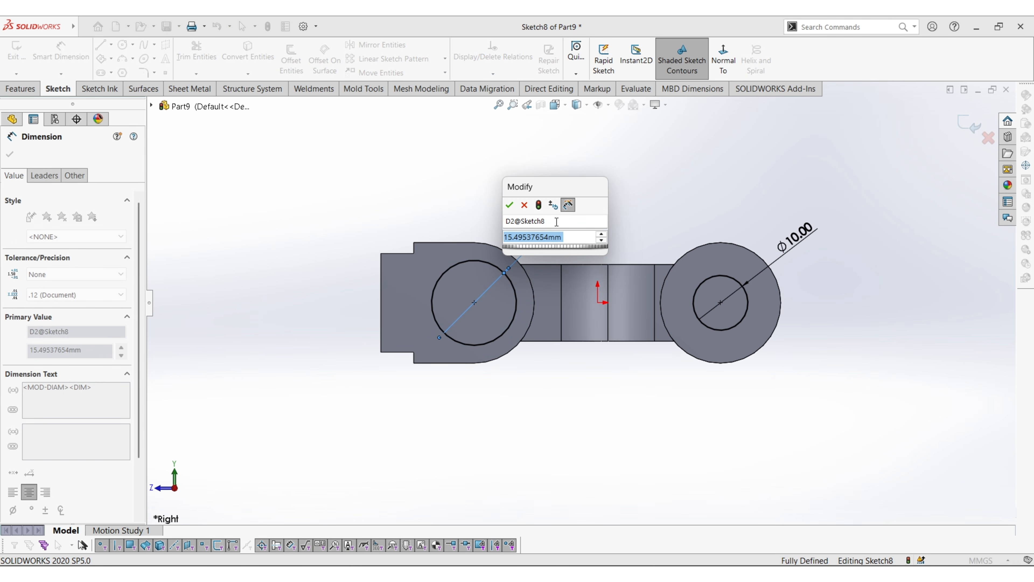
pyautogui.write('18')
pyautogui.press('Return')
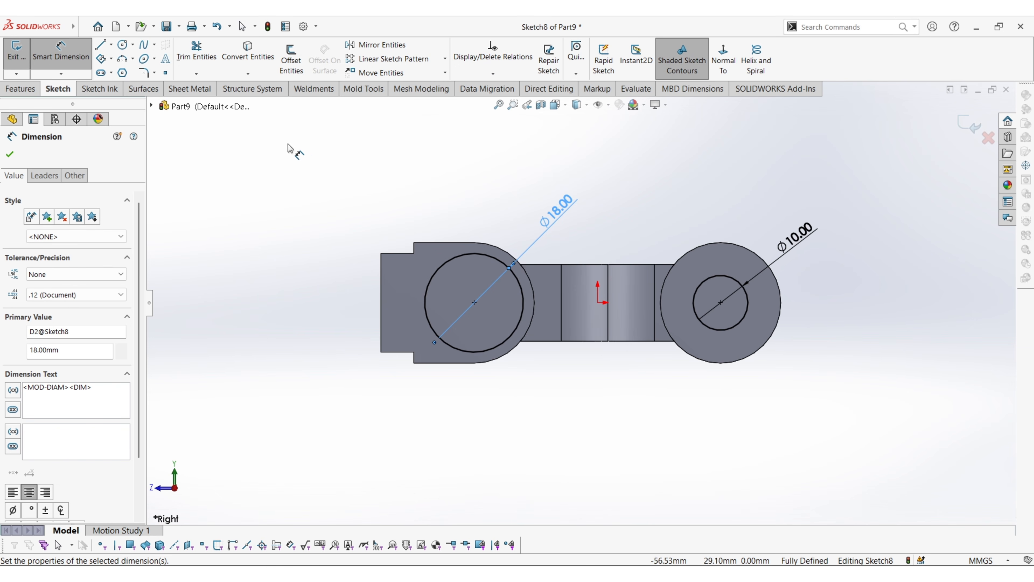
pyautogui.press('Escape')
# Draw a horizontal centerline about 47 mm long from the origin through the 18 mm circle, past the fork block's flat end.
pyautogui.click(111, 43)
pyautogui.click(122, 72)
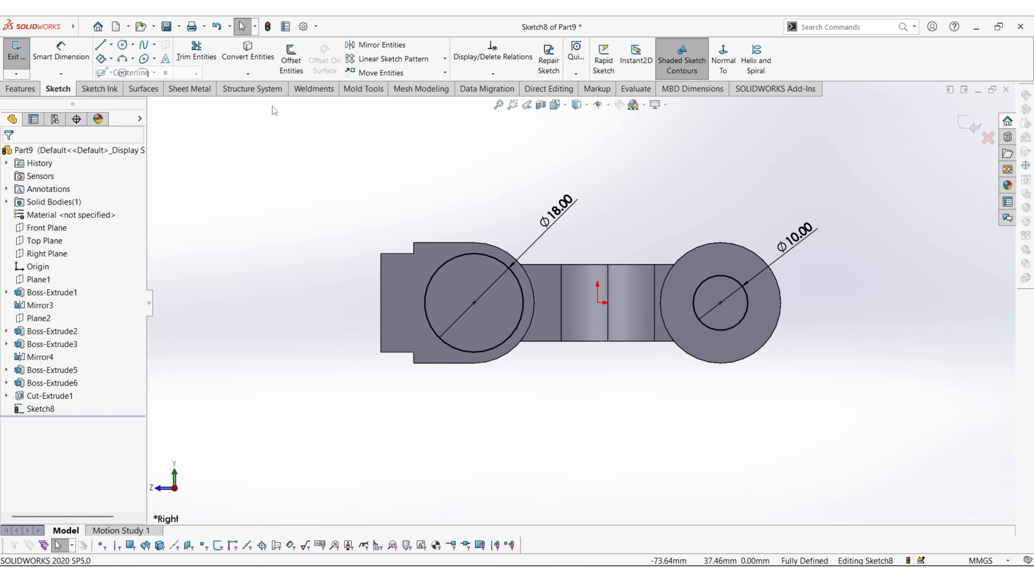
pyautogui.click(598, 303)
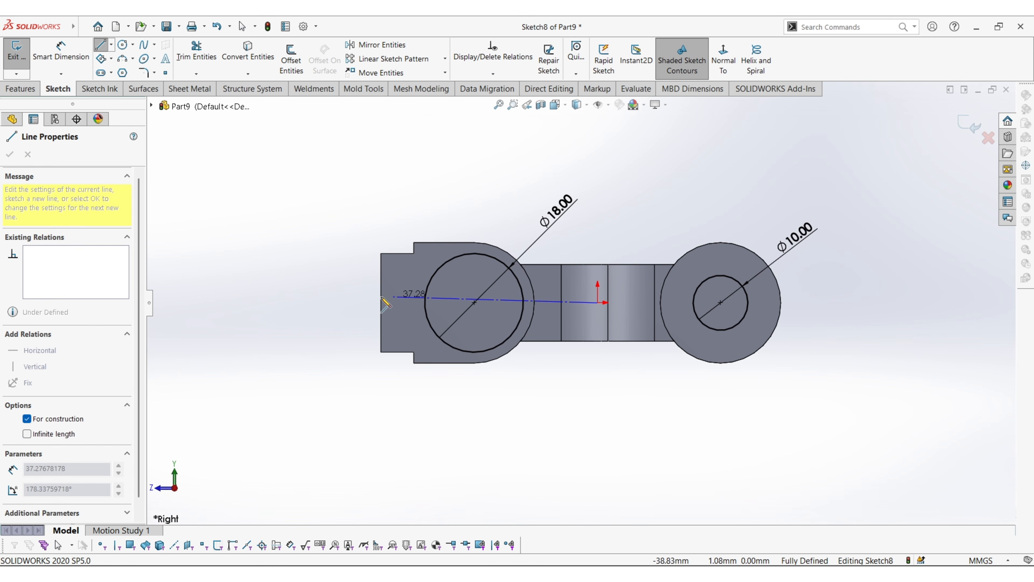
pyautogui.click(338, 302)
pyautogui.press('Escape')
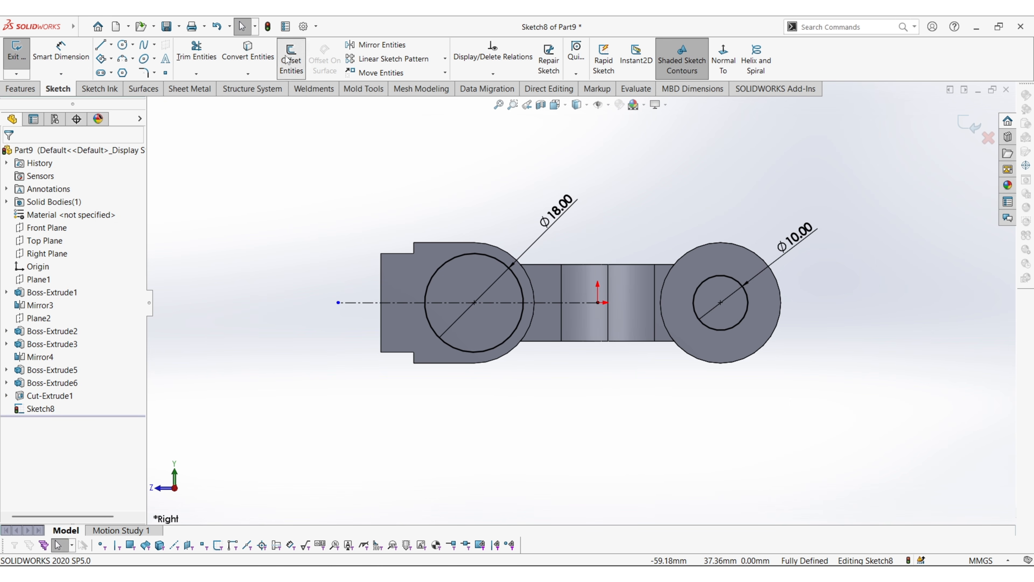
# Offset the horizontal centerline by 0.5 mm bi-directionally, with dimensions added.
pyautogui.click(287, 60)
pyautogui.click(371, 305)
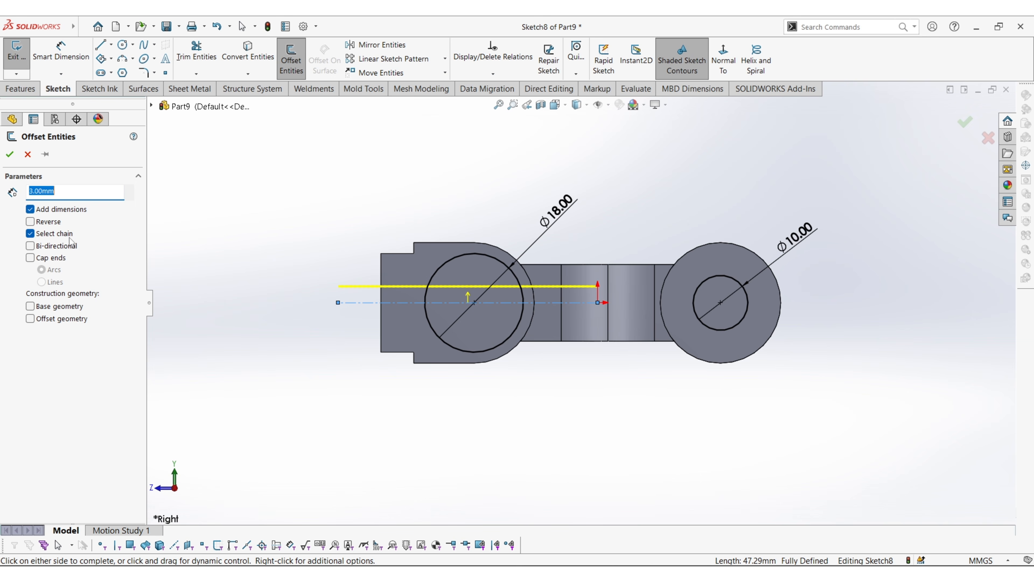
pyautogui.click(65, 246)
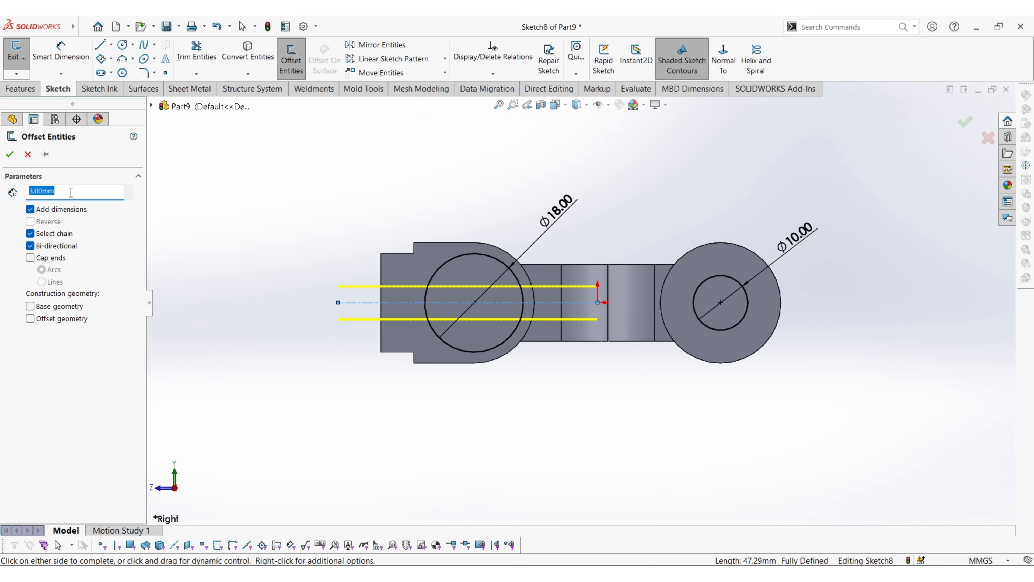
pyautogui.write('0.5')
pyautogui.press('Return')
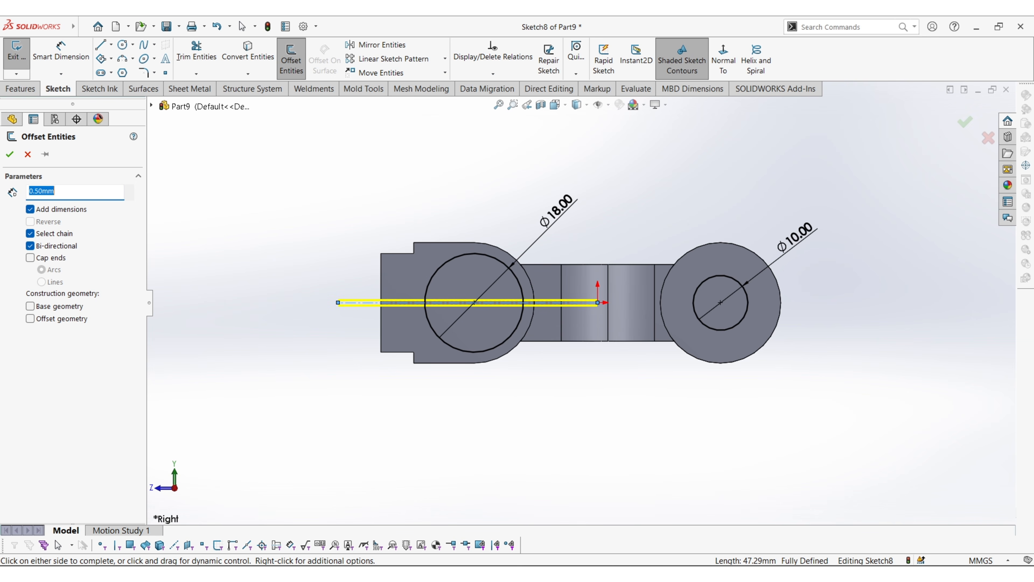
pyautogui.click(10, 154)
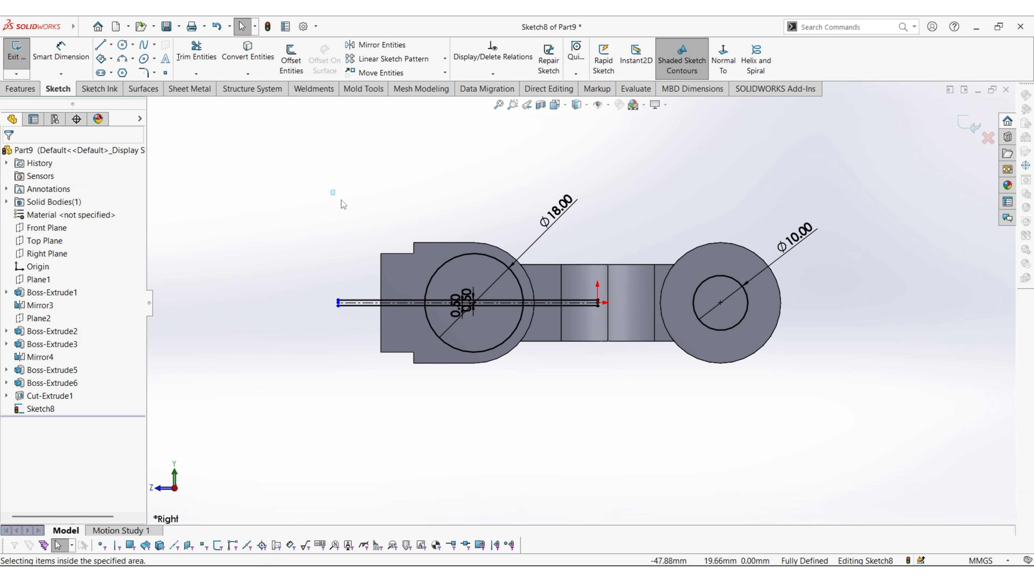
# Close the outer end of the two offset lines with a short vertical line beyond the fork block.
pyautogui.scroll(-2, 472, 302)
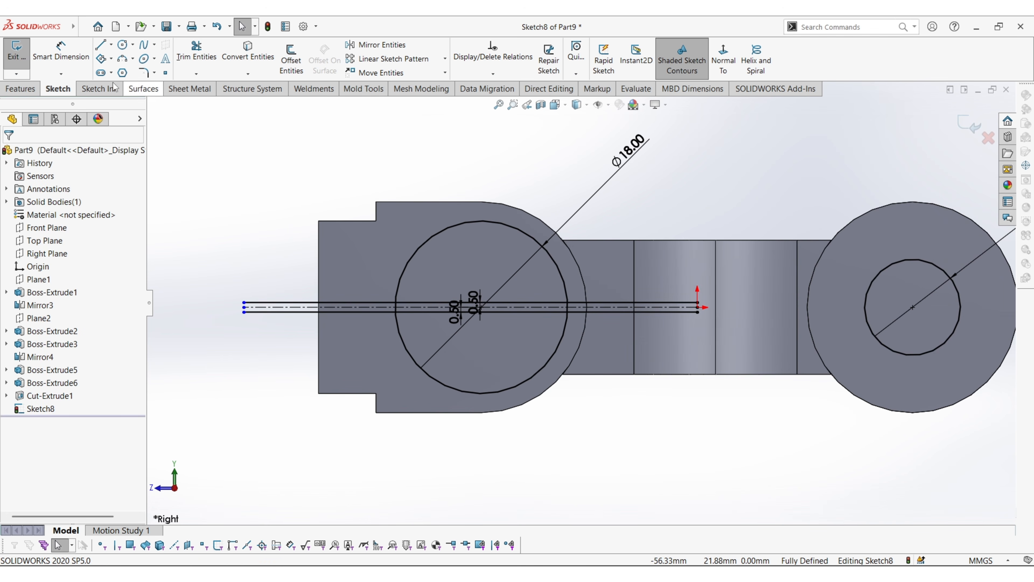
pyautogui.click(107, 47)
pyautogui.scroll(-3, 188, 308)
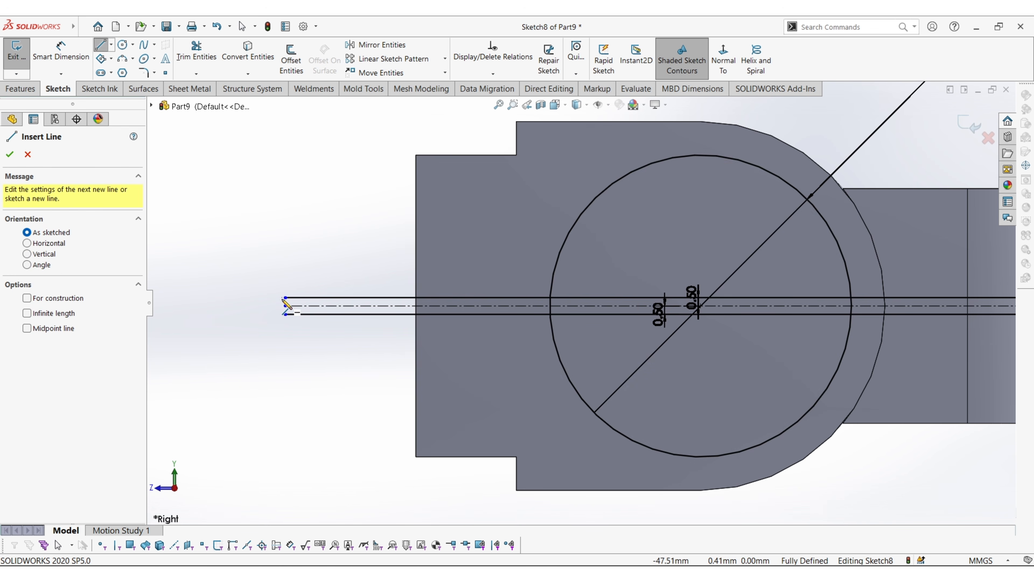
pyautogui.click(285, 314)
pyautogui.press('Escape')
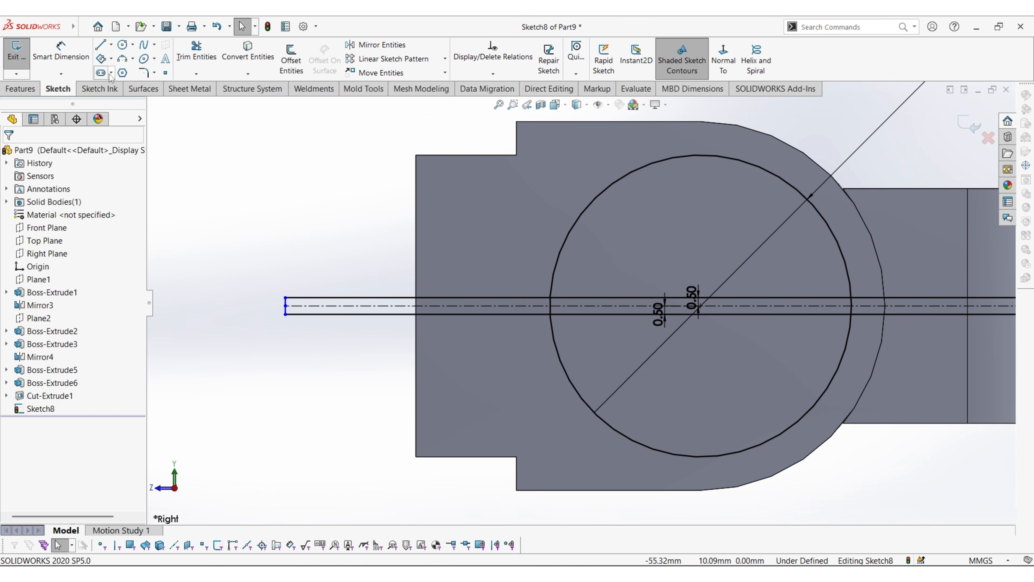
# Power trim the centerline and offset lines back to the 18 mm circle, and remove the circle's arc between the offset lines.
pyautogui.click(194, 57)
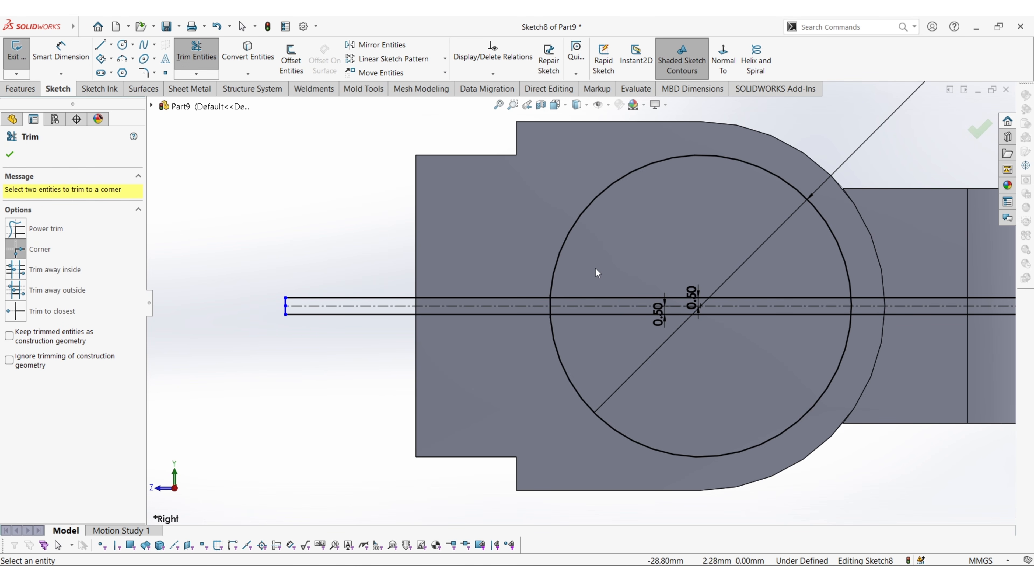
pyautogui.click(15, 227)
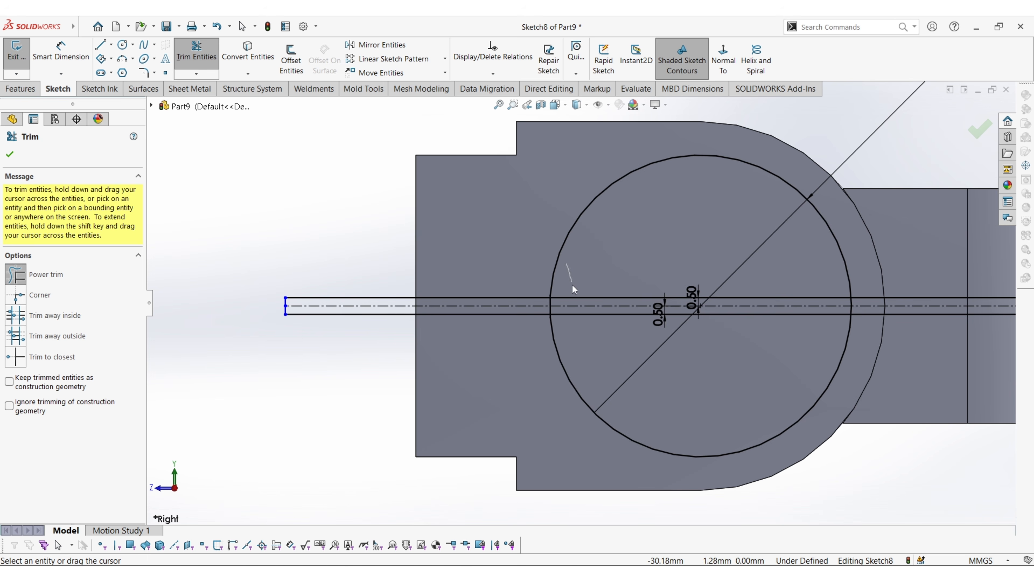
pyautogui.moveTo(573, 289)
pyautogui.mouseDown()
pyautogui.moveTo(898, 324)
pyautogui.moveTo(907, 299)
pyautogui.mouseUp()
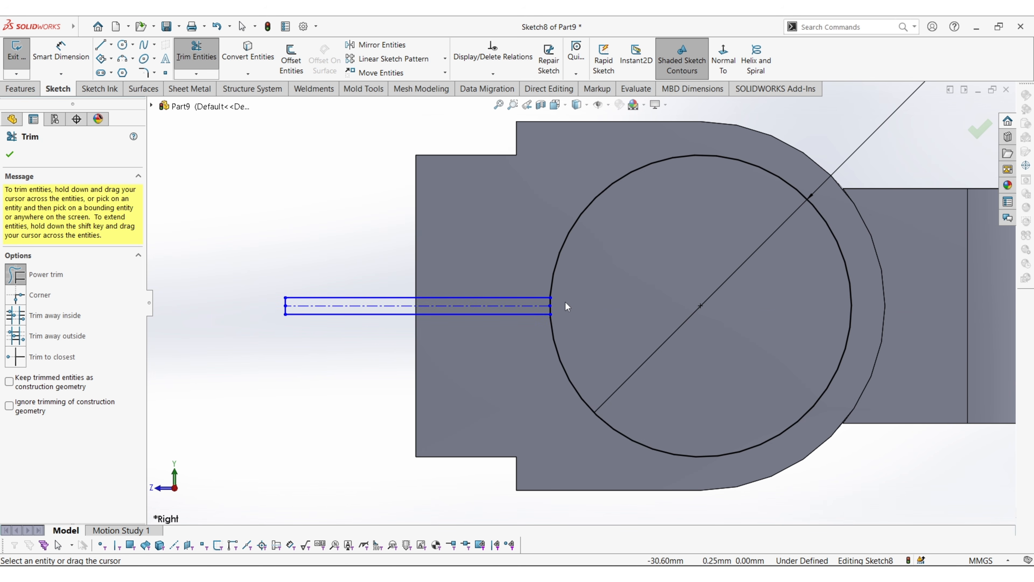
pyautogui.scroll(-5, 565, 306)
pyautogui.scroll(8, 519, 318)
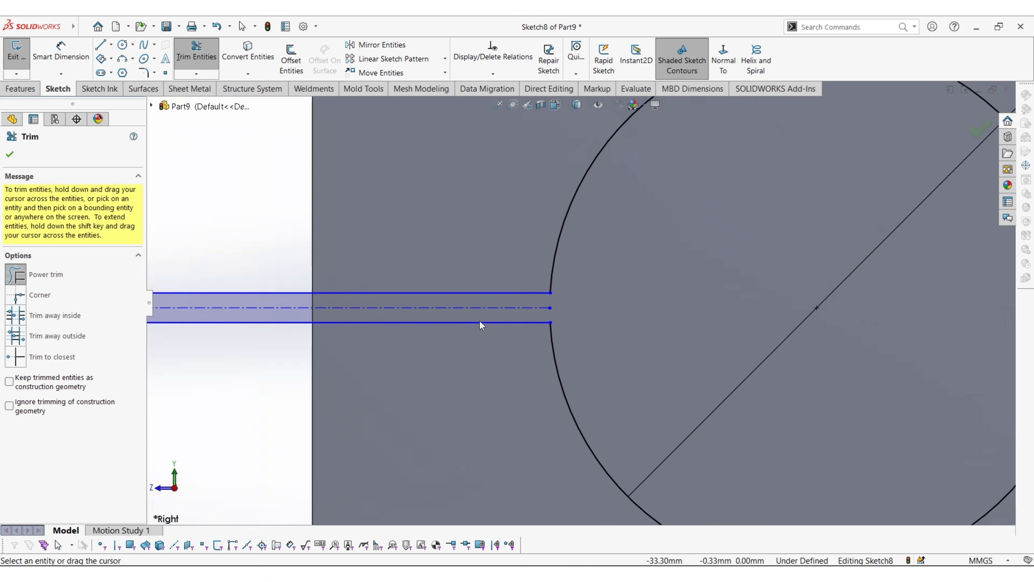
pyautogui.moveTo(490, 322)
pyautogui.mouseDown(button='middle')
pyautogui.moveTo(669, 318)
pyautogui.moveTo(699, 340)
pyautogui.moveTo(687, 338)
pyautogui.mouseUp(button='middle')
pyautogui.scroll(-4, 692, 311)
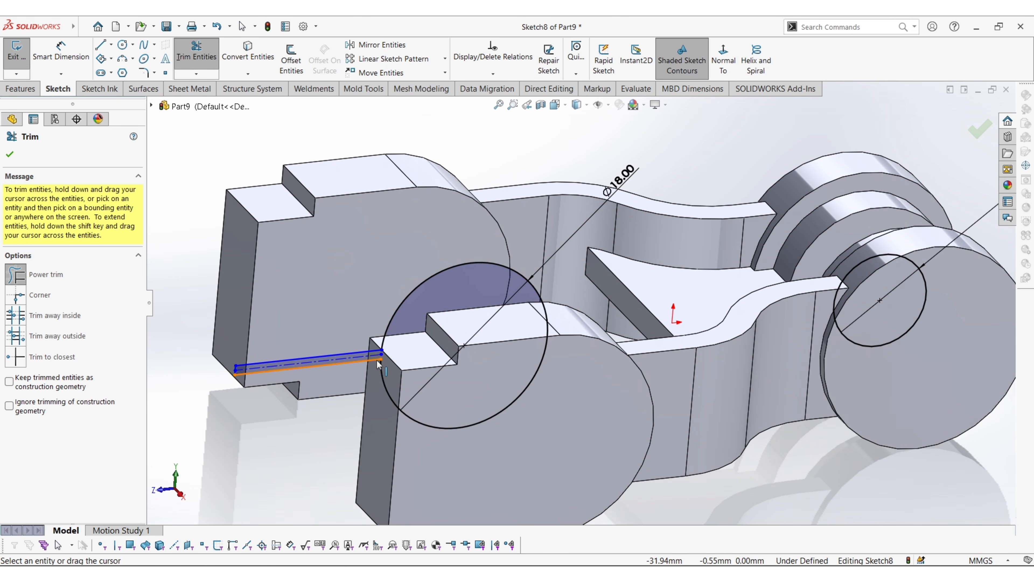
pyautogui.scroll(-5, 379, 364)
pyautogui.scroll(7, 415, 318)
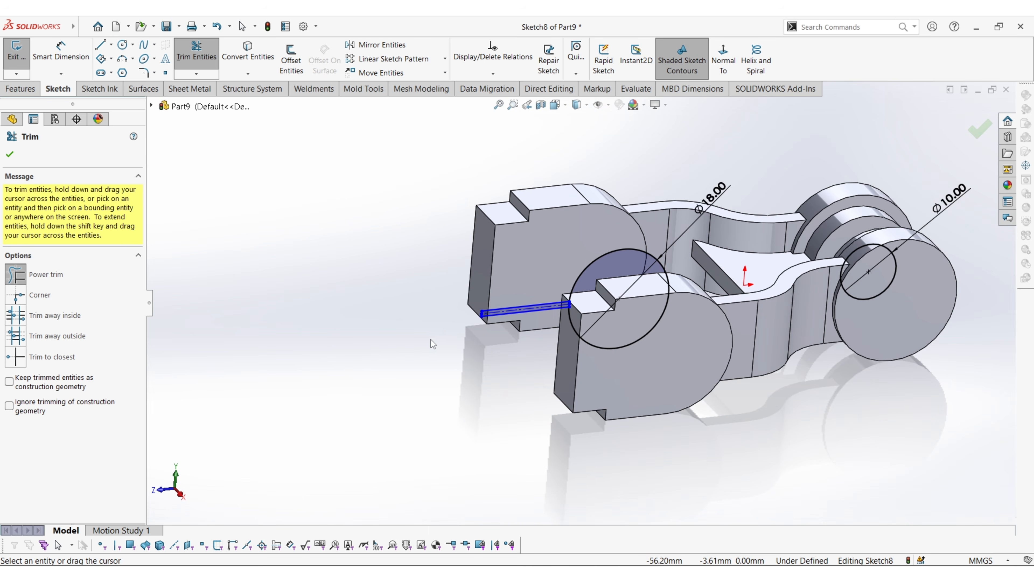
pyautogui.press('Escape')
# Extrude-cut the 18 mm and 10 mm circles and the slit profile Through All in both directions.
pyautogui.click(22, 89)
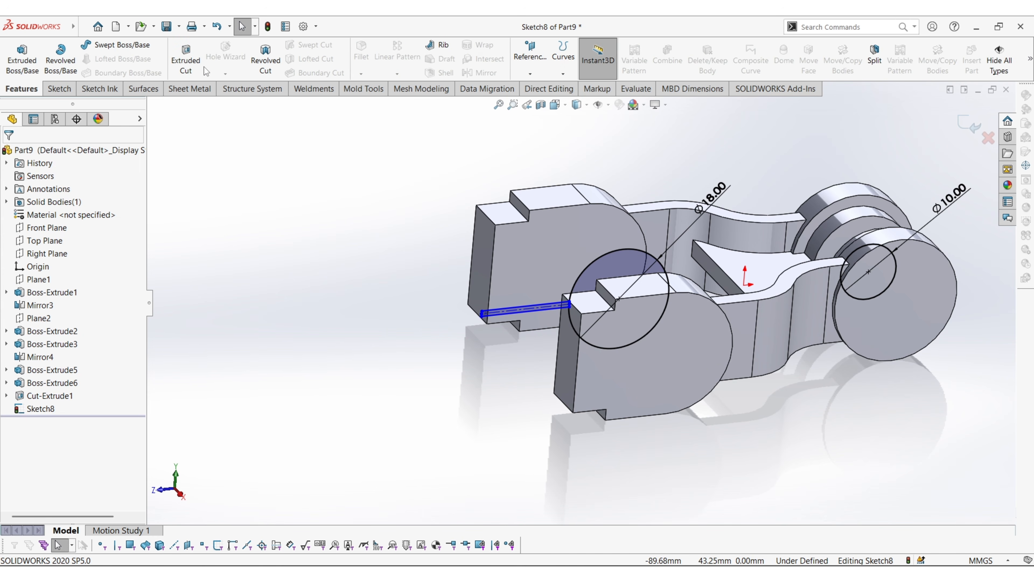
pyautogui.click(186, 61)
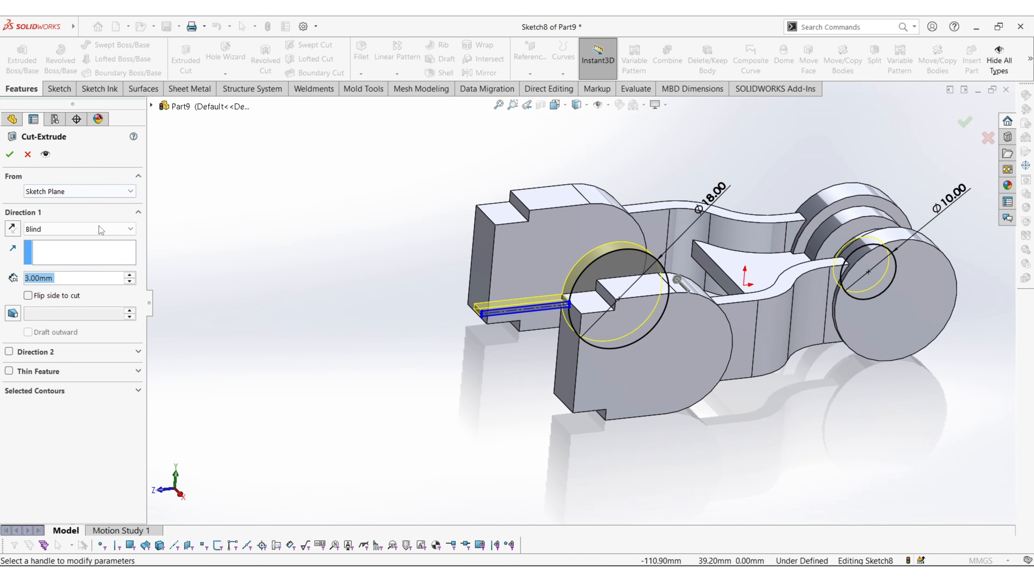
pyautogui.click(101, 229)
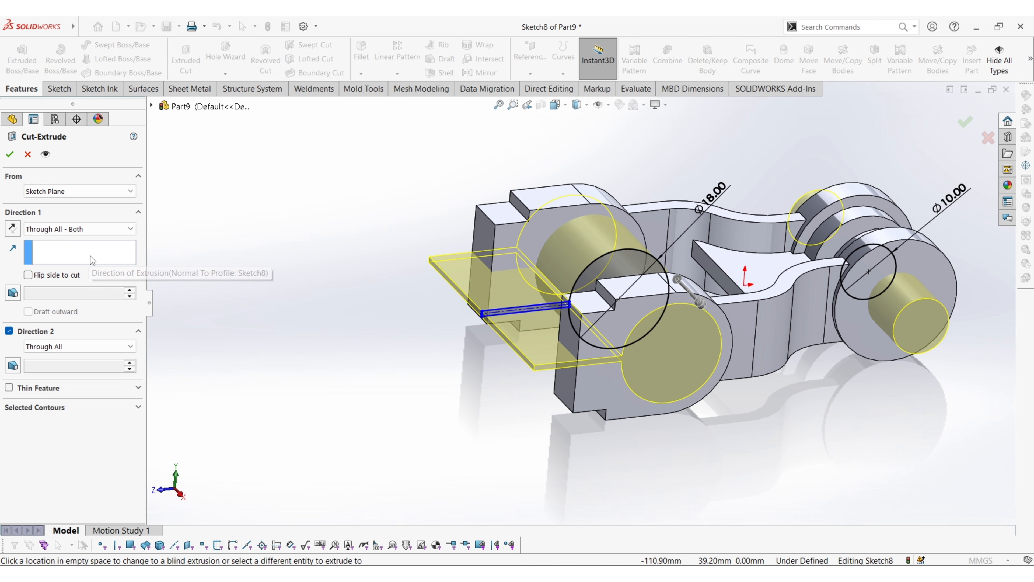
pyautogui.moveTo(318, 473); pyautogui.dragTo(311, 284, button='middle')
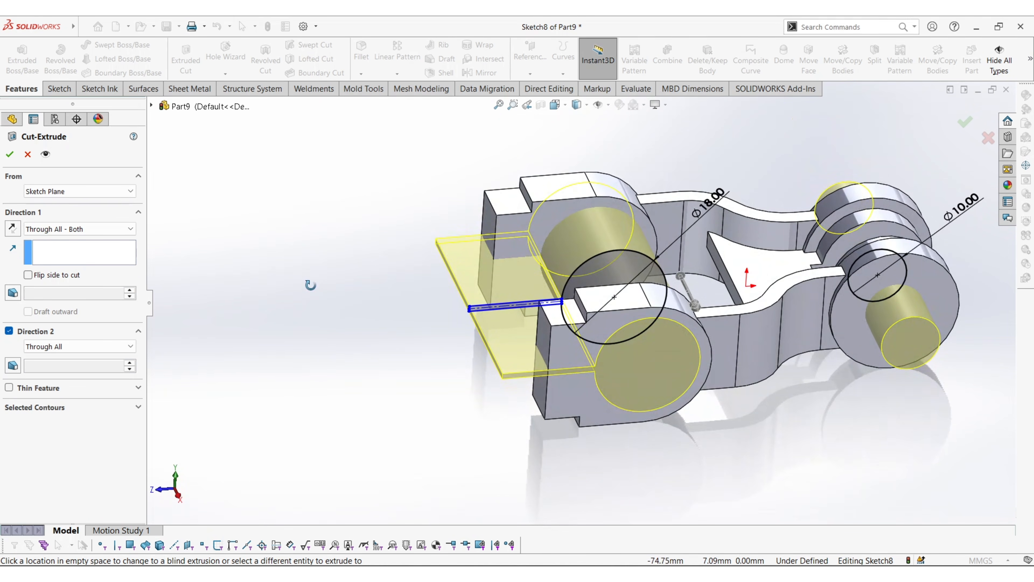
pyautogui.click(10, 154)
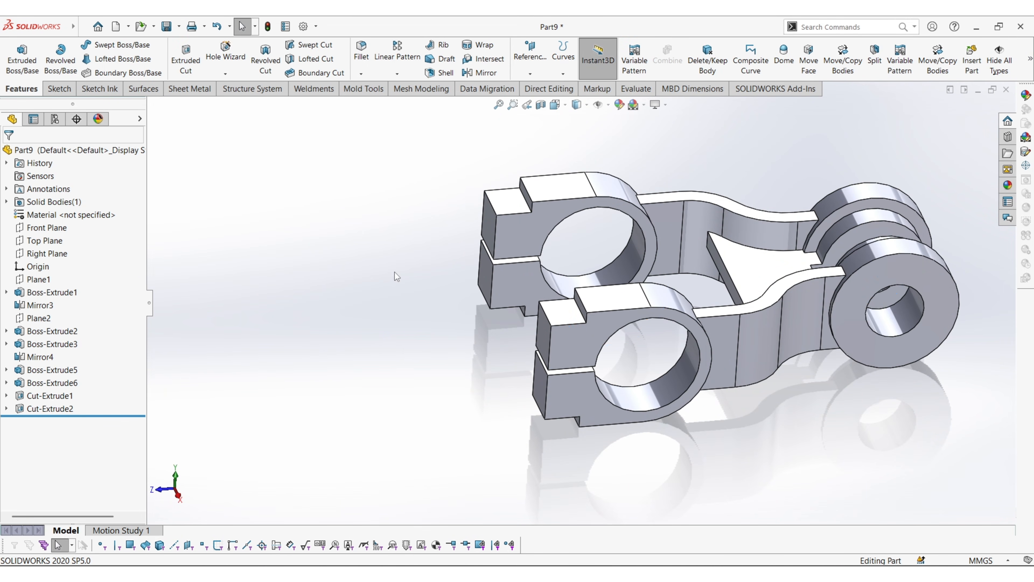
# Fillet the four short vertical end edges of the curved arms, where they meet the fork blocks, with a 10 mm radius.
pyautogui.moveTo(489, 310); pyautogui.dragTo(612, 341, button='middle')
pyautogui.scroll(3, 582, 333)
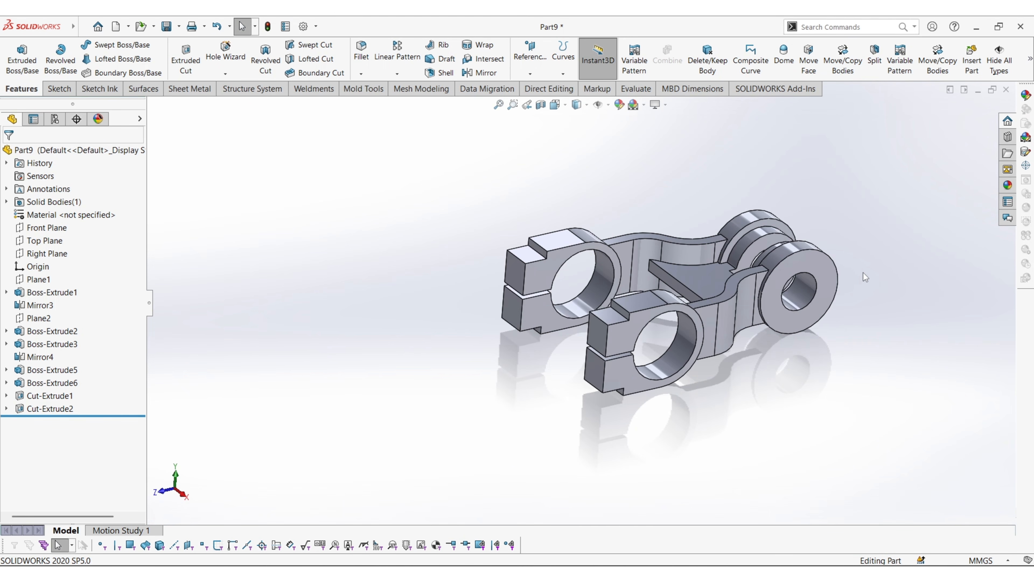
pyautogui.scroll(-3, 864, 279)
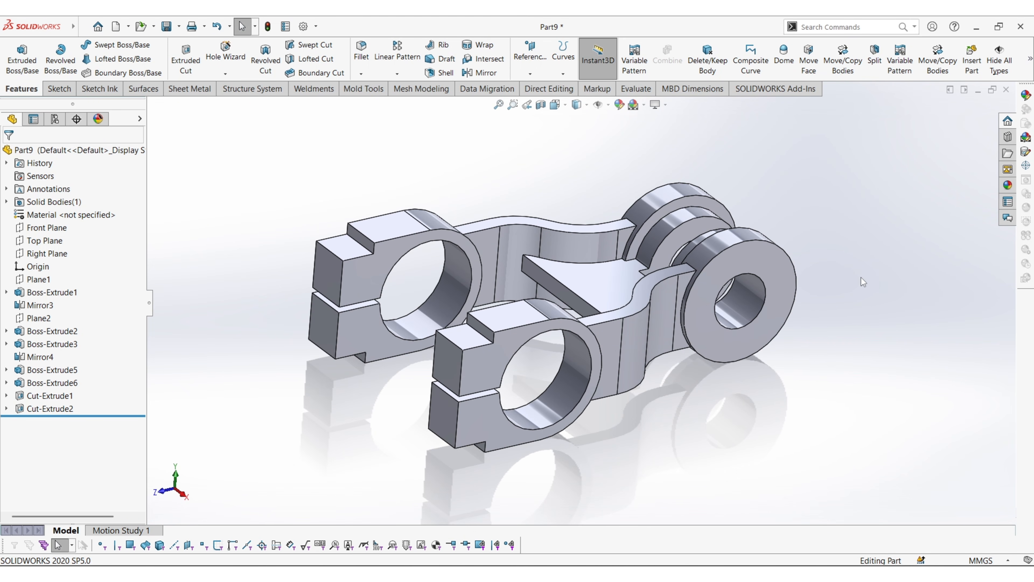
pyautogui.moveTo(703, 349); pyautogui.dragTo(625, 393, button='middle')
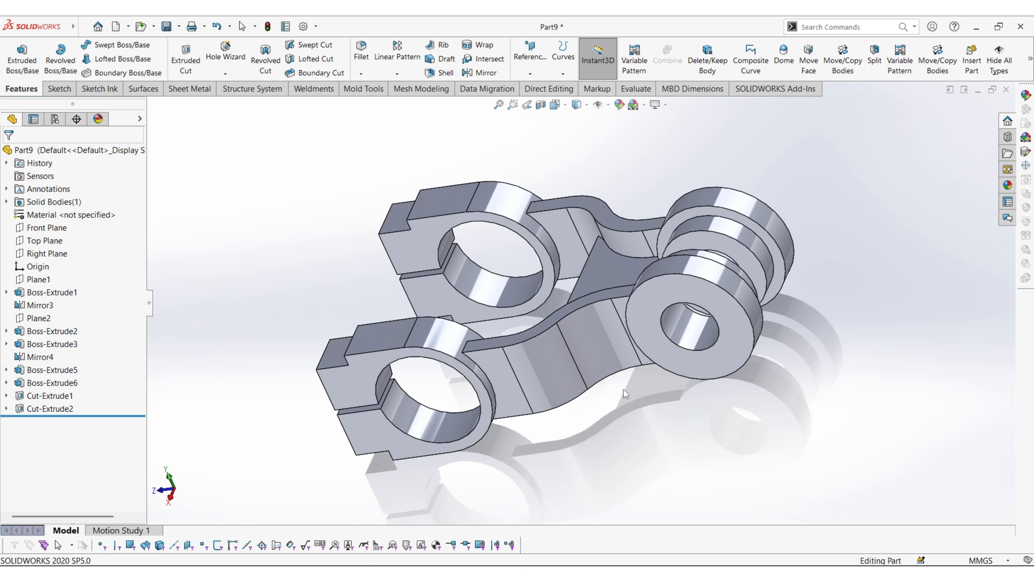
pyautogui.click(361, 54)
pyautogui.scroll(-3, 543, 218)
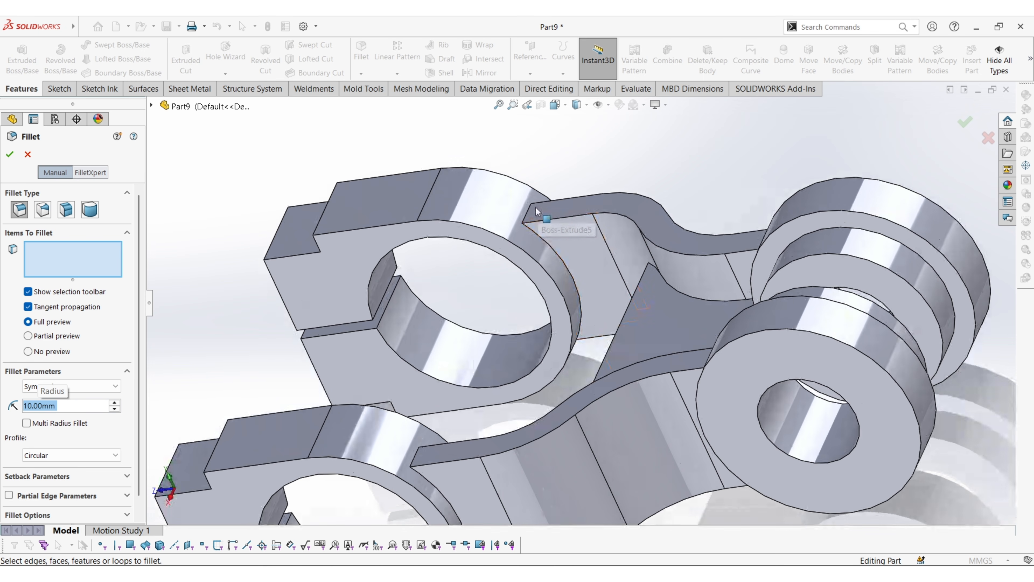
pyautogui.click(528, 209)
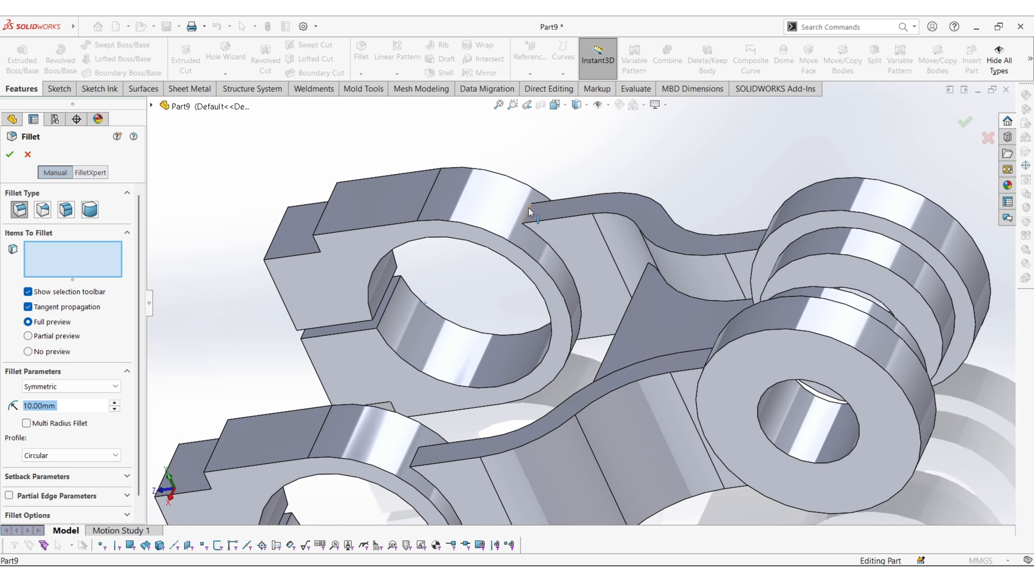
pyautogui.click(422, 460)
pyautogui.moveTo(529, 440); pyautogui.dragTo(523, 326, button='middle')
pyautogui.scroll(-3, 480, 440)
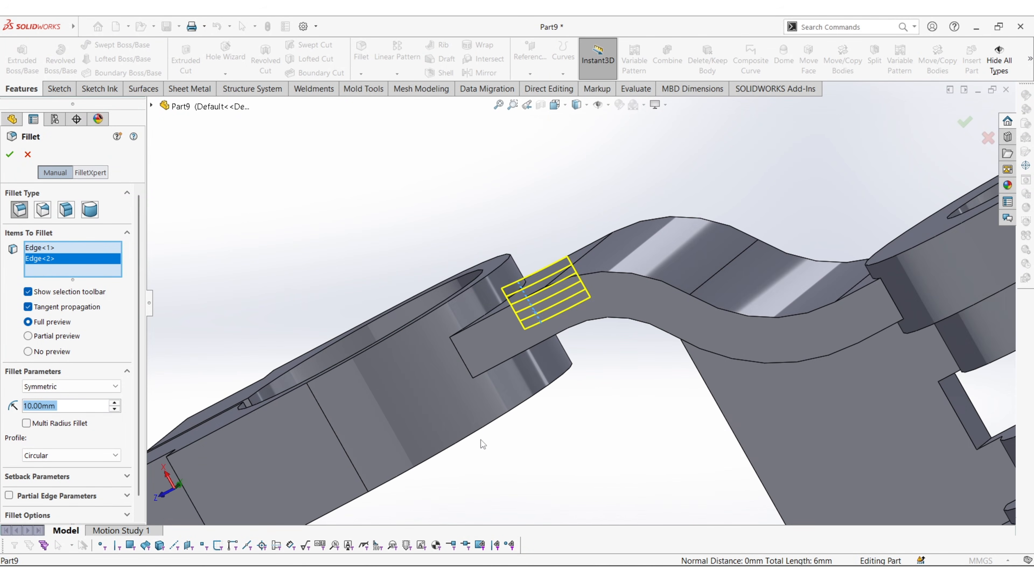
pyautogui.click(464, 368)
pyautogui.scroll(3, 583, 365)
pyautogui.moveTo(743, 523); pyautogui.dragTo(670, 371, button='middle')
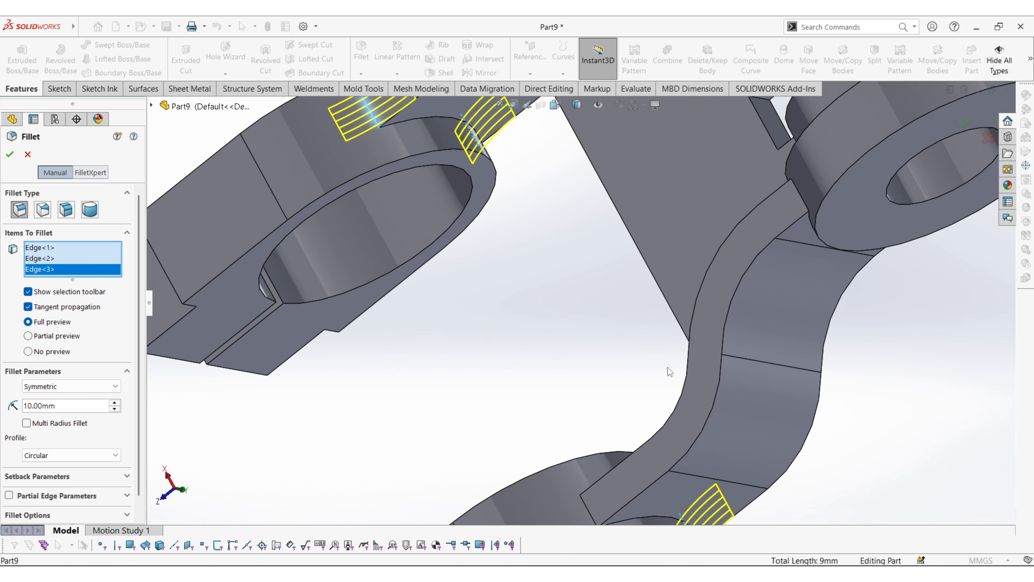
pyautogui.scroll(3, 623, 427)
pyautogui.scroll(-5, 628, 464)
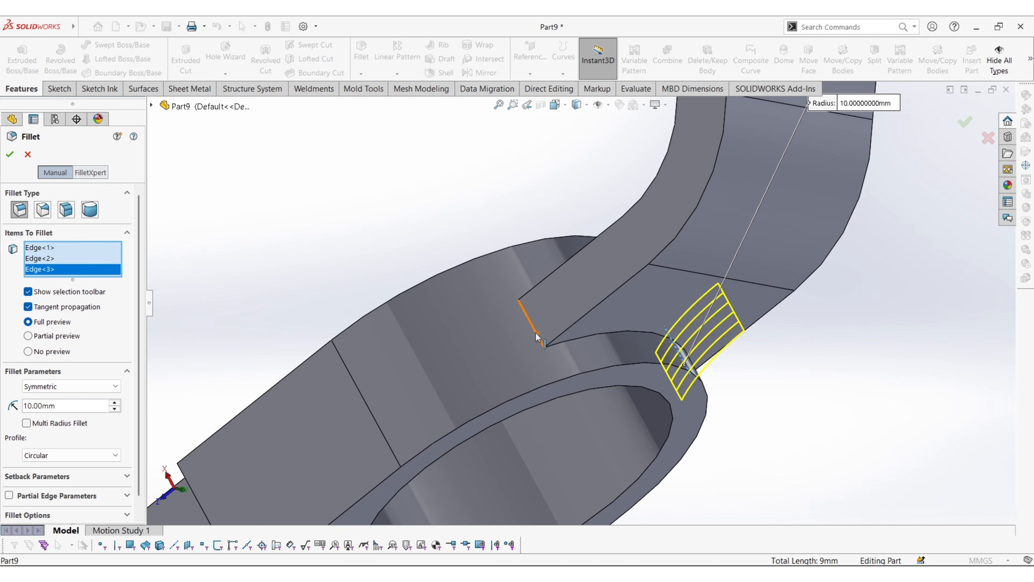
pyautogui.click(536, 336)
pyautogui.click(9, 154)
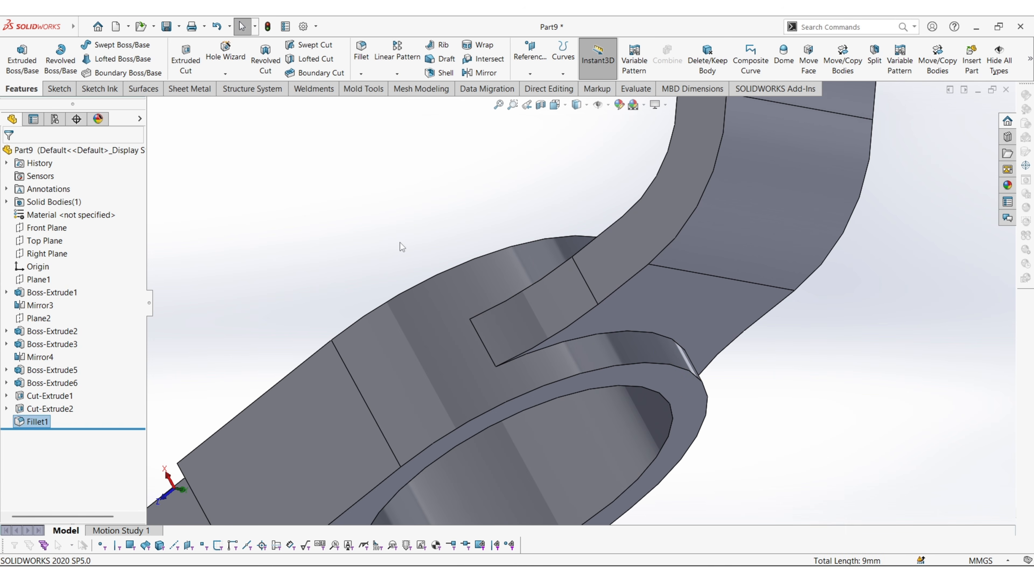
# Open a sketch on the lowered upper face at one fork block's clamping end and view it straight on.
pyautogui.moveTo(671, 469); pyautogui.dragTo(835, 432, button='middle')
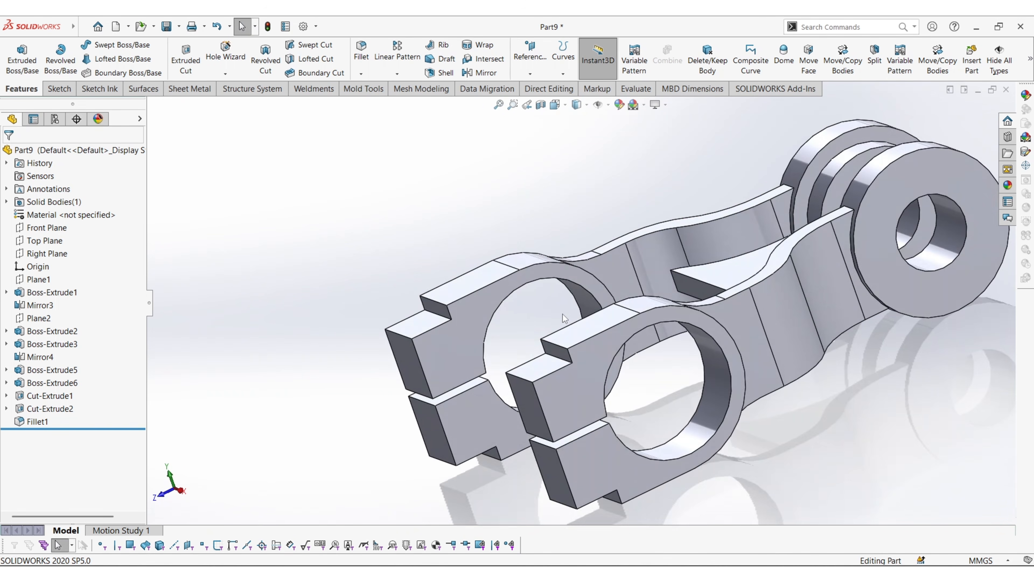
pyautogui.scroll(4, 815, 309)
pyautogui.moveTo(796, 271); pyautogui.dragTo(846, 282, button='middle')
pyautogui.scroll(-1, 828, 320)
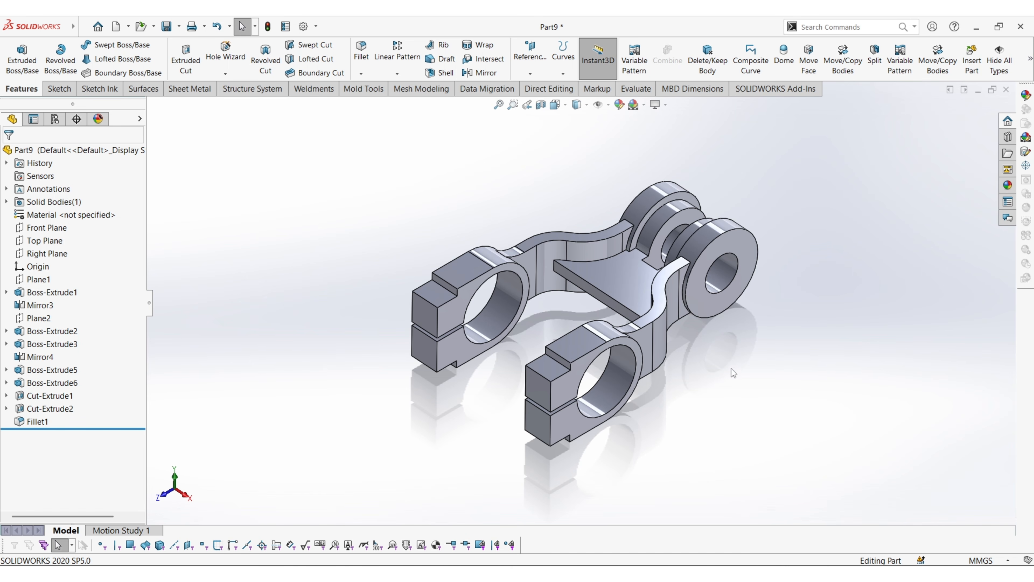
pyautogui.click(564, 366)
pyautogui.rightClick(545, 346)
pyautogui.click(569, 332)
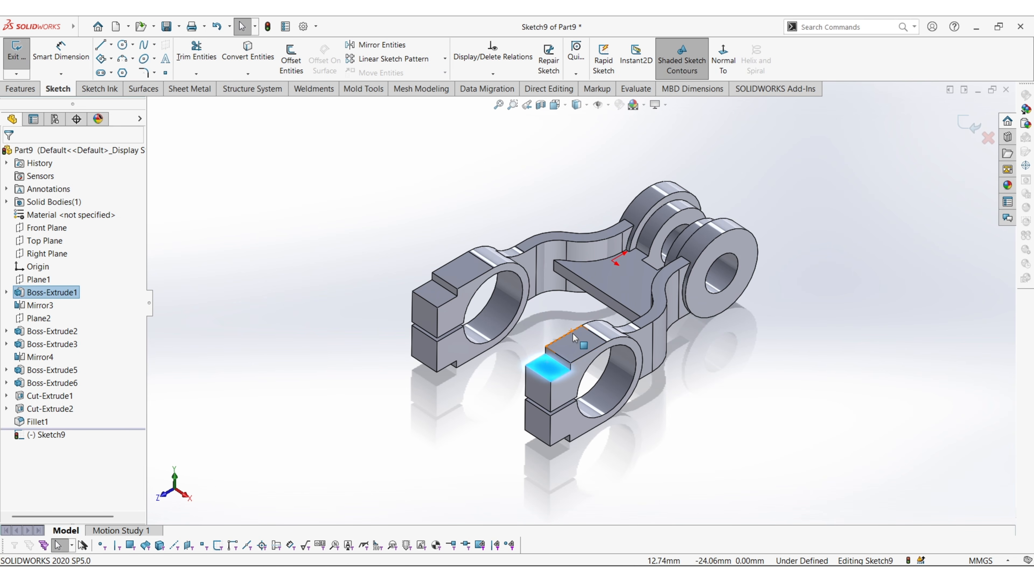
pyautogui.click(723, 62)
pyautogui.click(812, 304)
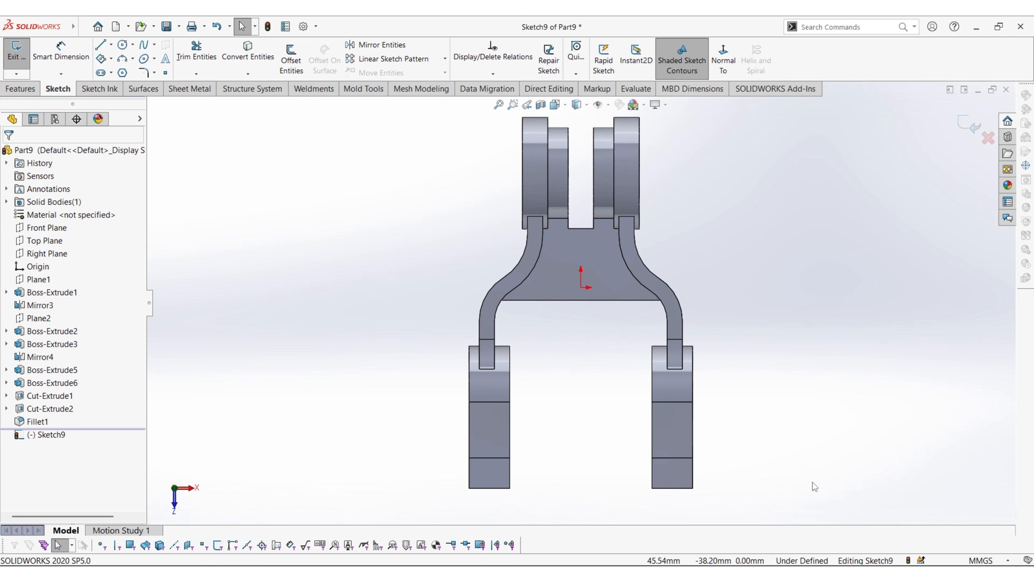
# Draw a vertical centerline across the right fork block's lowered face, from the midpoint of its step edge to its outer edge's midpoint.
pyautogui.scroll(-3, 813, 482)
pyautogui.click(104, 25)
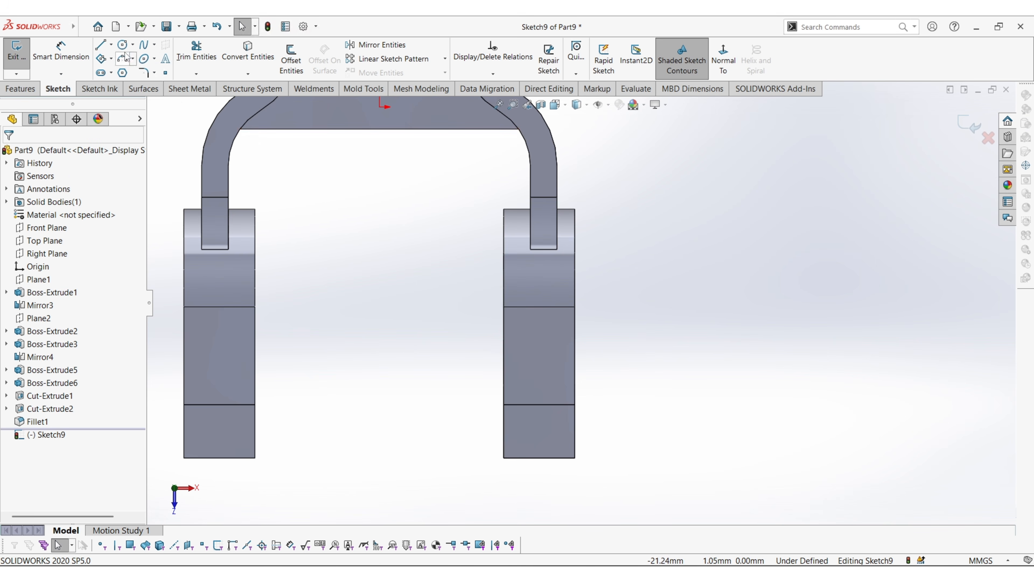
pyautogui.click(111, 44)
pyautogui.click(128, 72)
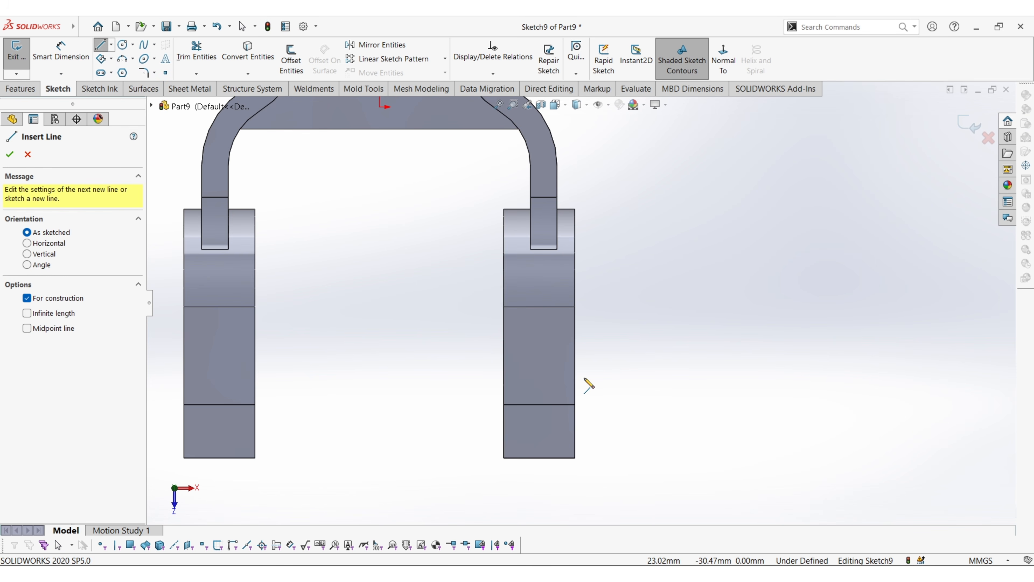
pyautogui.scroll(2, 591, 381)
pyautogui.scroll(-2, 538, 420)
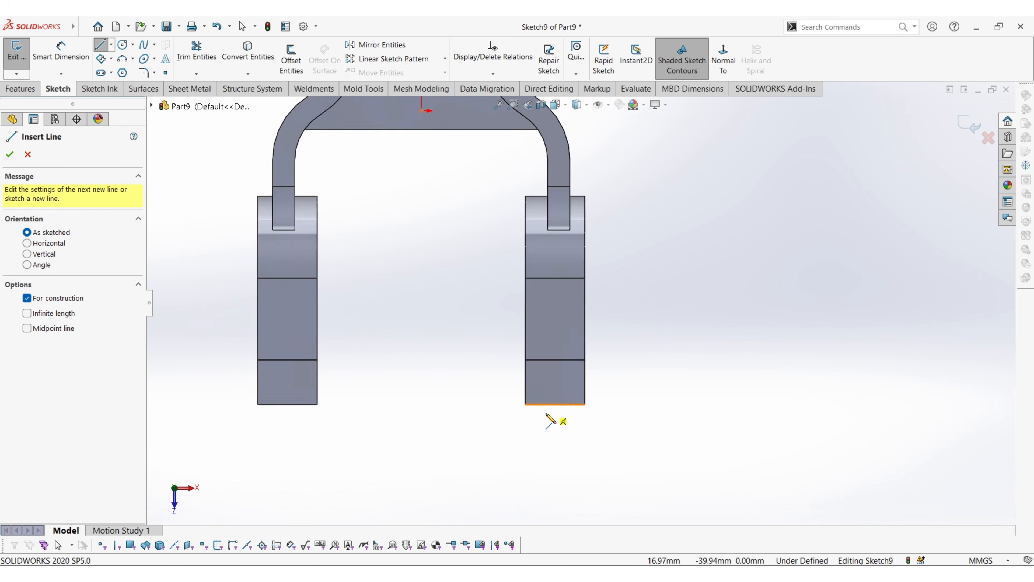
pyautogui.click(560, 343)
pyautogui.click(559, 397)
pyautogui.press('Escape')
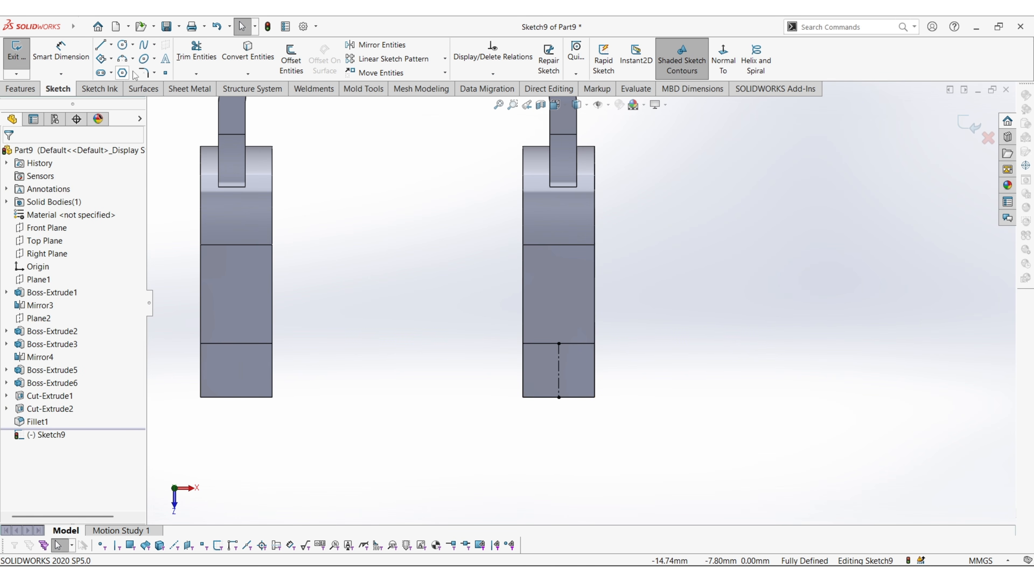
# Draw a circle centred on the midpoint of the right fork block's centerline.
pyautogui.click(126, 47)
pyautogui.scroll(-4, 559, 311)
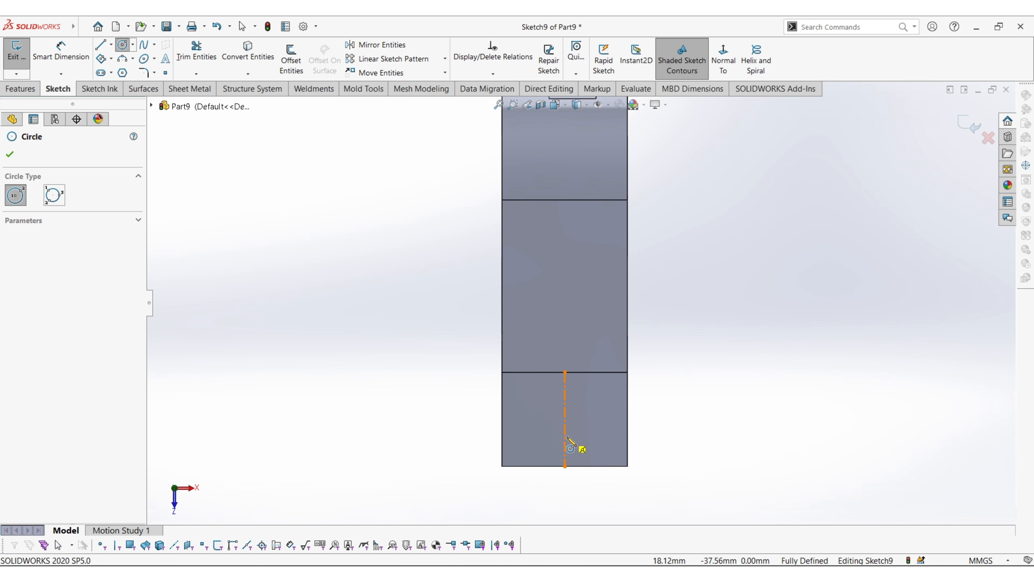
pyautogui.click(564, 419)
pyautogui.click(589, 399)
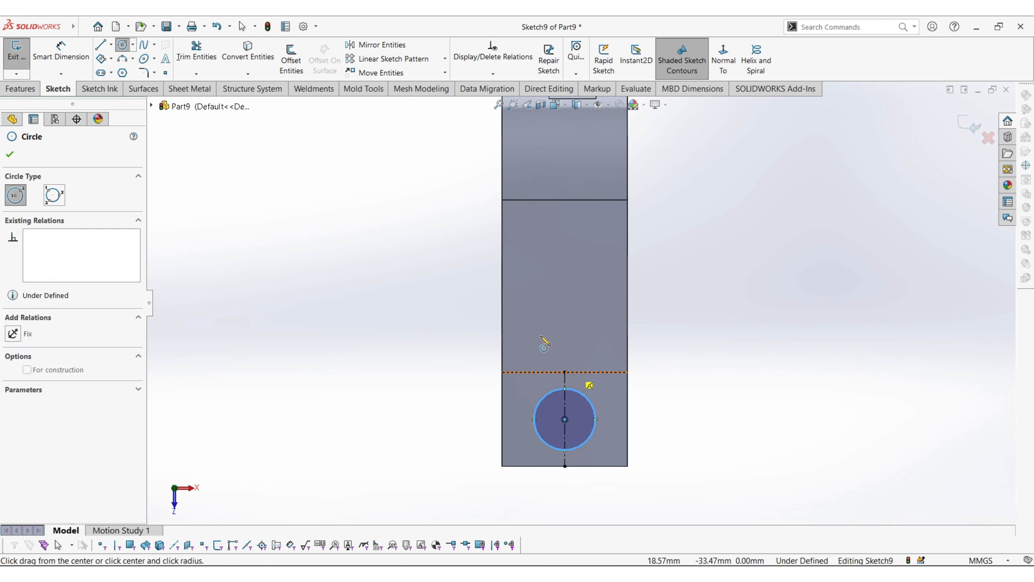
pyautogui.press('Escape')
# Dimension the right fork block's circle with a diameter of 3 mm.
pyautogui.click(80, 55)
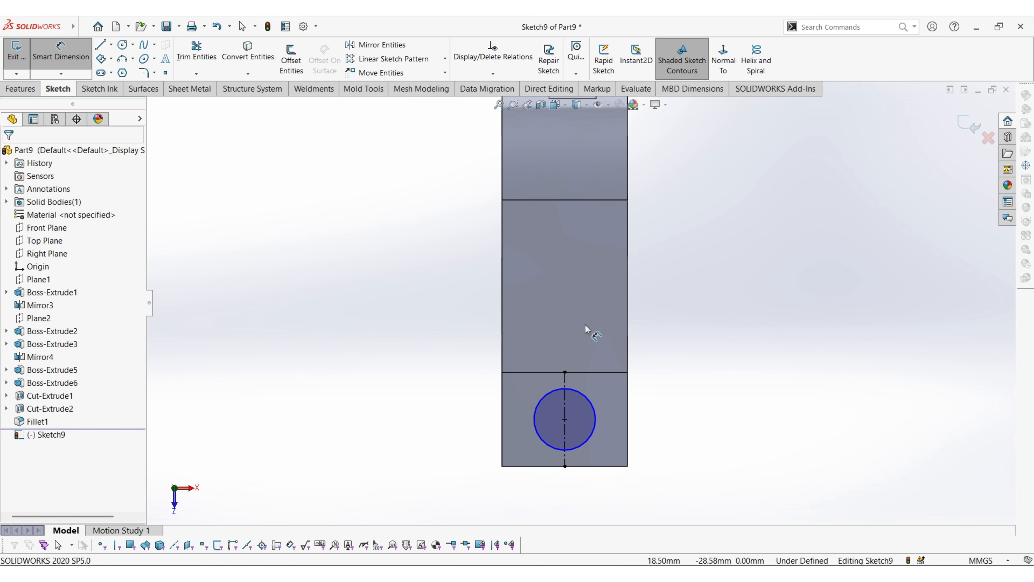
pyautogui.click(594, 410)
pyautogui.click(706, 387)
pyautogui.write('3')
pyautogui.press('Return')
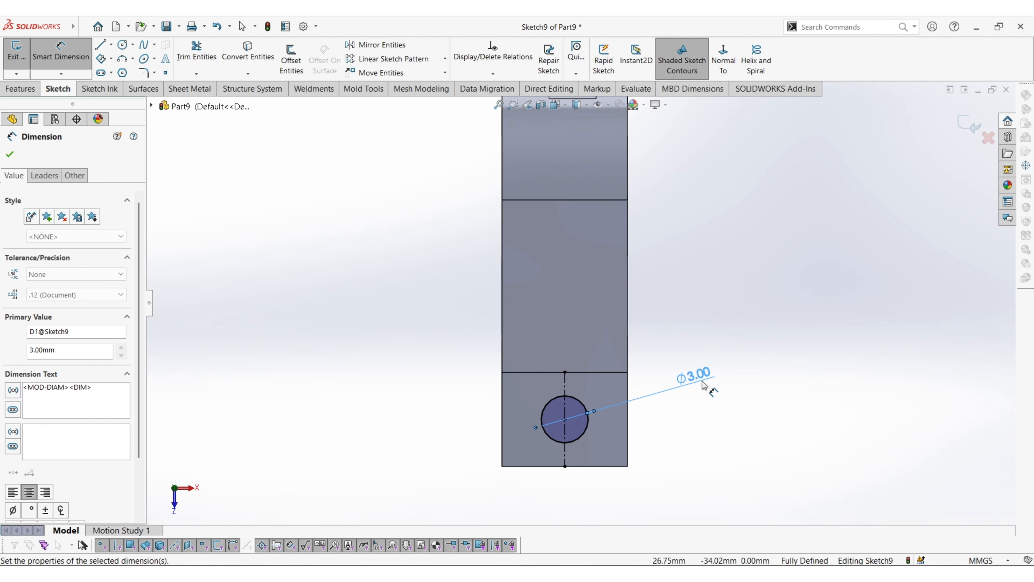
pyautogui.press('Escape')
# Draw a vertical line between the edge midpoints of the left fork block's lowered face and make it construction geometry.
pyautogui.scroll(3, 692, 392)
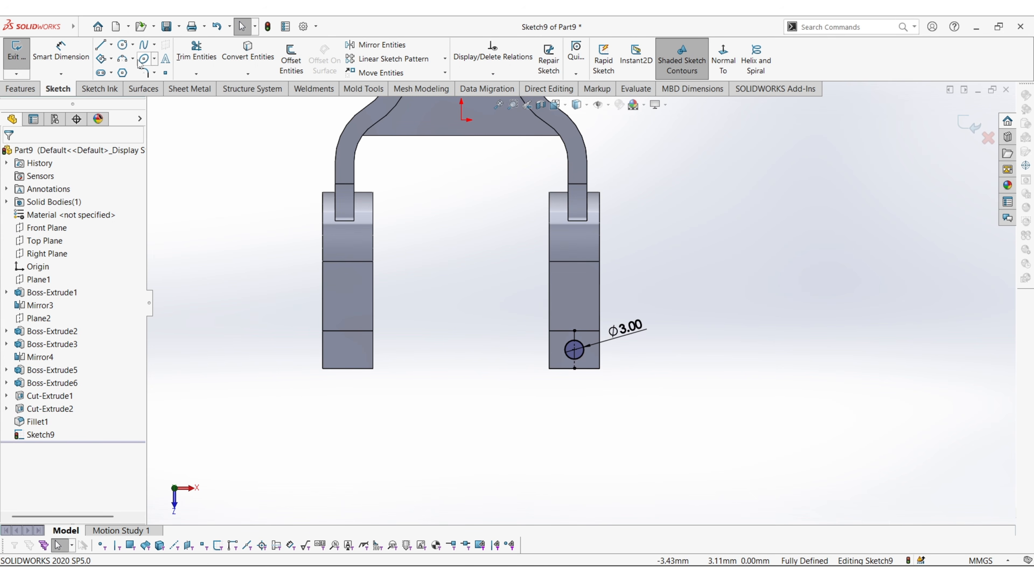
pyautogui.click(133, 44)
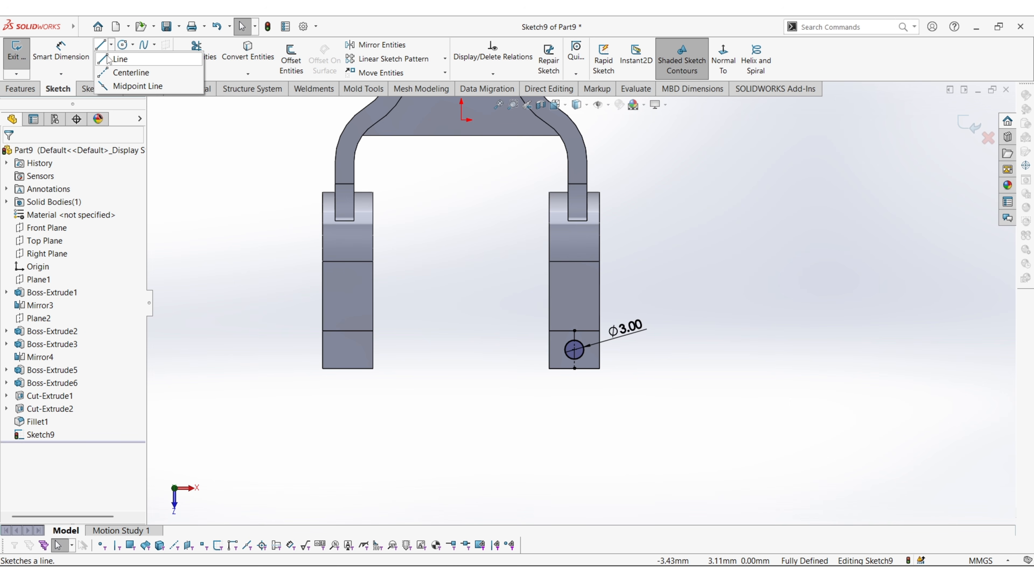
pyautogui.click(134, 58)
pyautogui.click(348, 331)
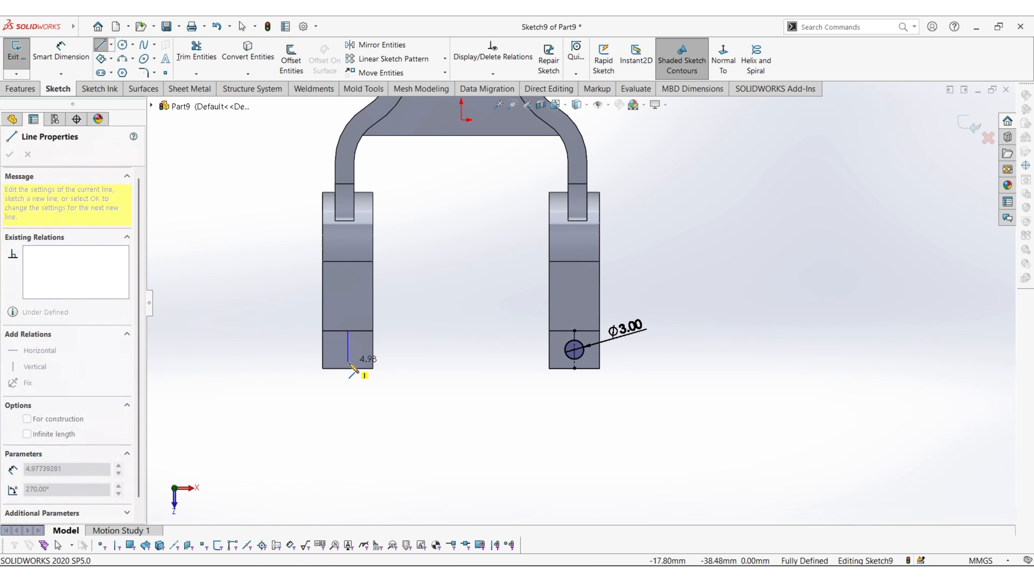
pyautogui.click(347, 367)
pyautogui.press('Escape')
pyautogui.scroll(-2, 347, 359)
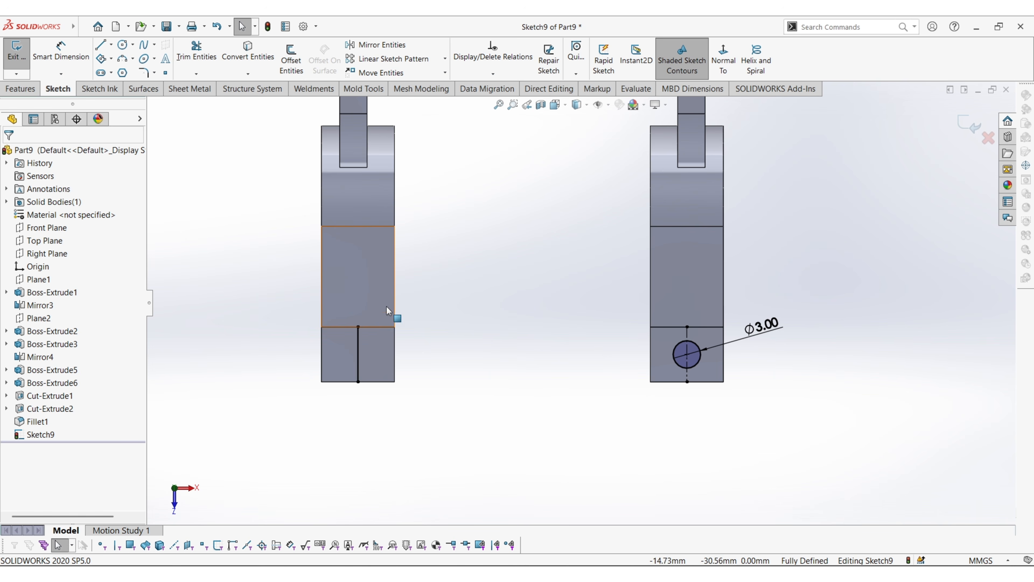
pyautogui.rightClick(359, 334)
pyautogui.click(385, 315)
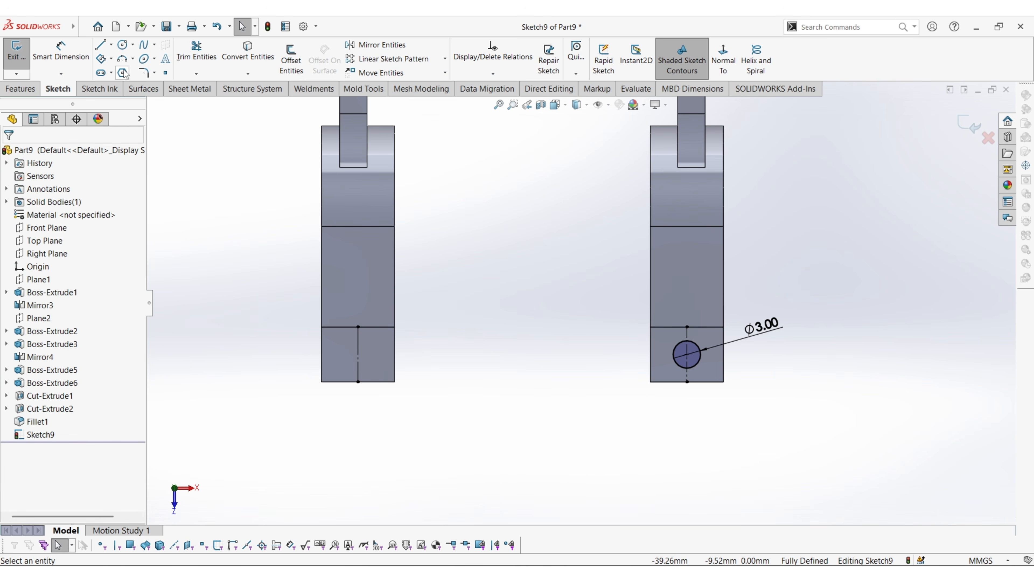
# Draw a circle at the midpoint of the left fork block's construction line and make it equal to the 3 mm circle.
pyautogui.click(123, 45)
pyautogui.click(358, 354)
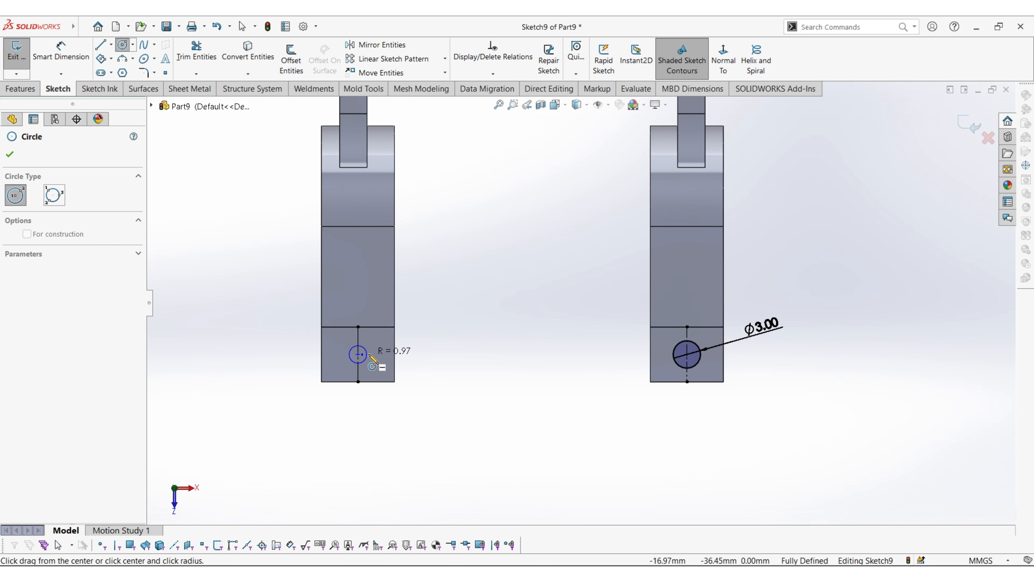
pyautogui.click(375, 357)
pyautogui.press('Escape')
pyautogui.click(692, 370)
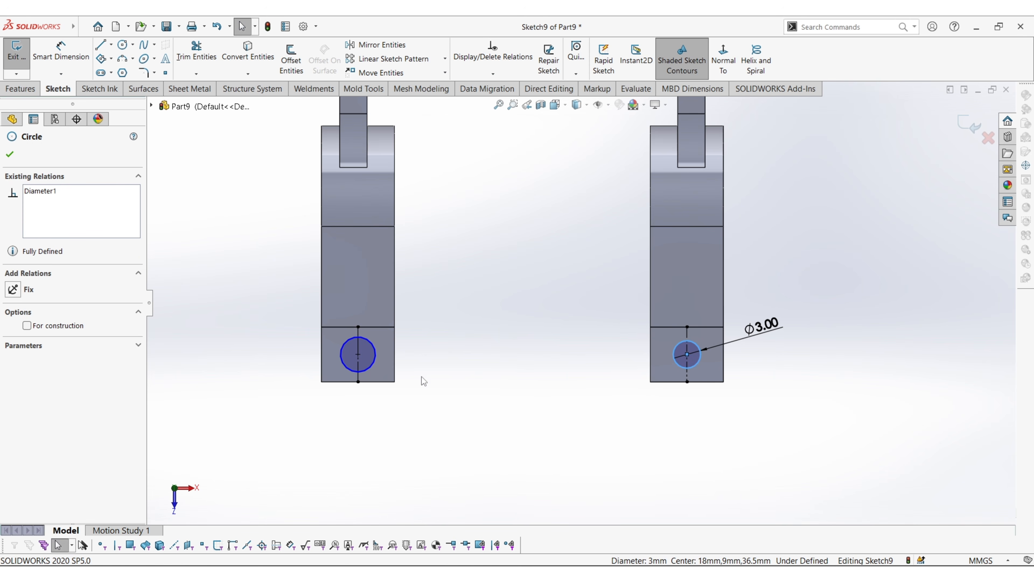
pyautogui.keyDown('ctrl'); pyautogui.click(373, 364); pyautogui.keyUp('ctrl')
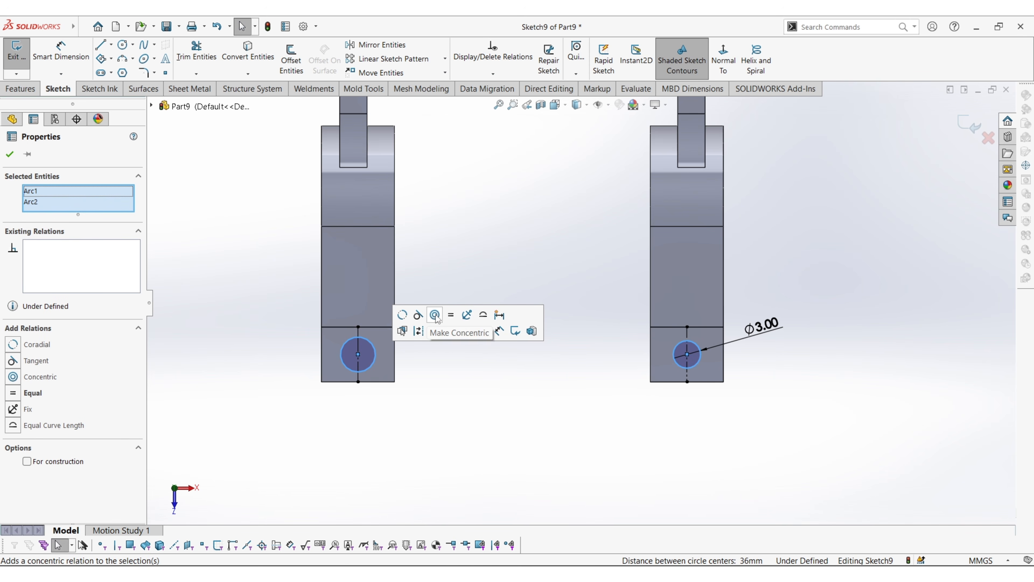
pyautogui.click(450, 315)
pyautogui.press('Escape')
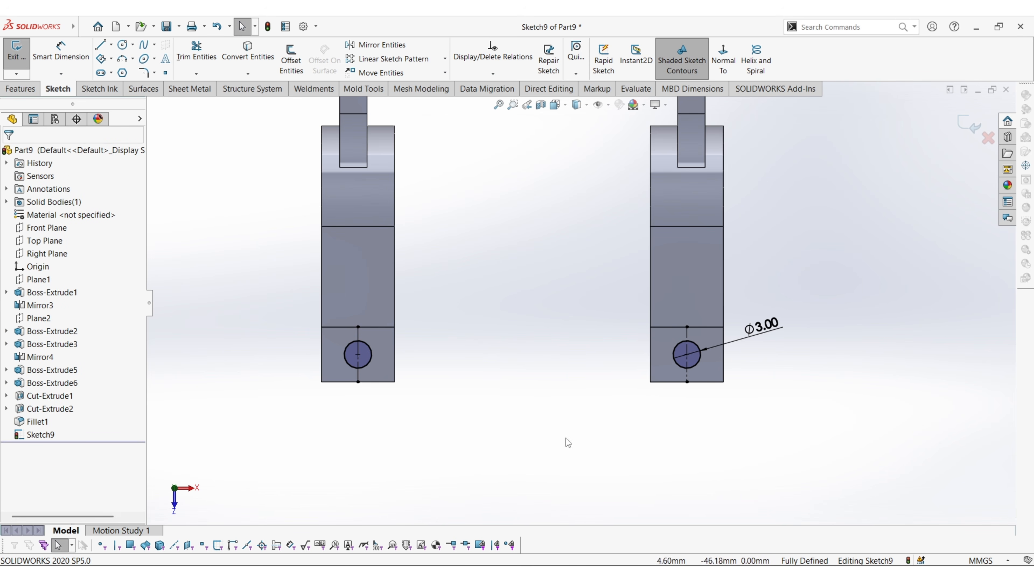
# Cut the 3 mm circles on both fork blocks through all with an Extruded Cut.
pyautogui.moveTo(389, 370); pyautogui.dragTo(491, 341, button='middle')
pyautogui.click(37, 87)
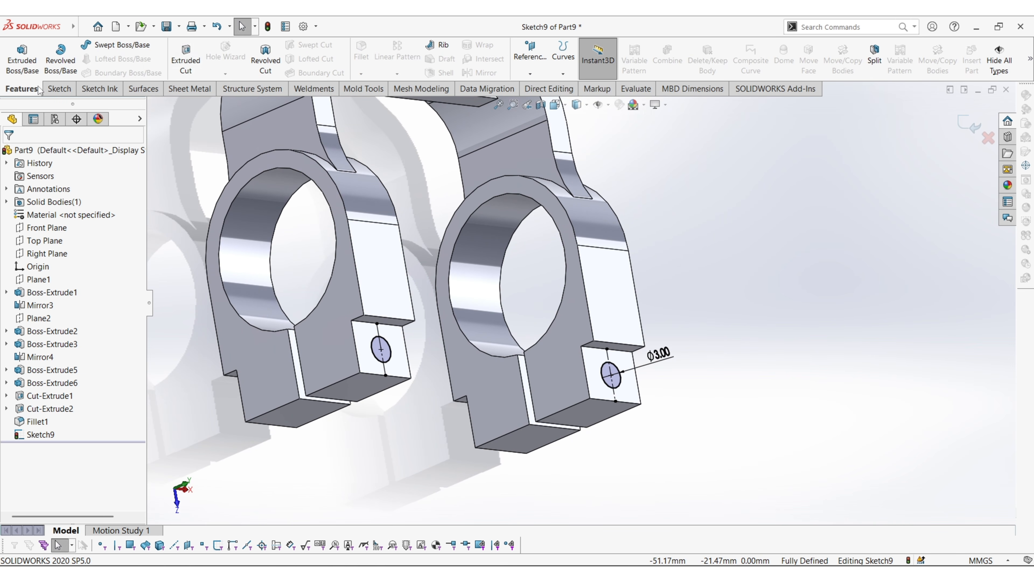
pyautogui.click(186, 53)
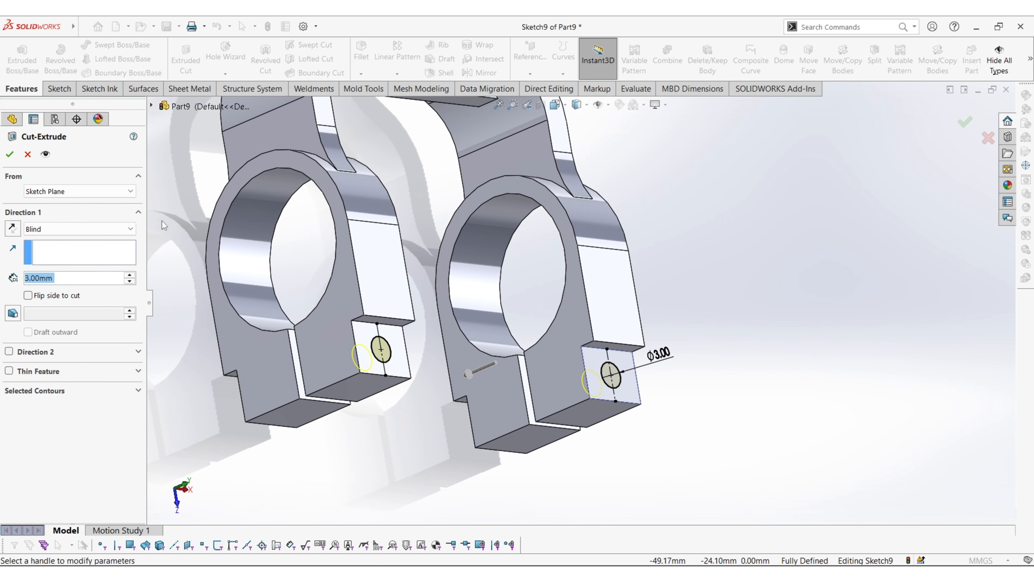
pyautogui.click(95, 231)
pyautogui.click(91, 255)
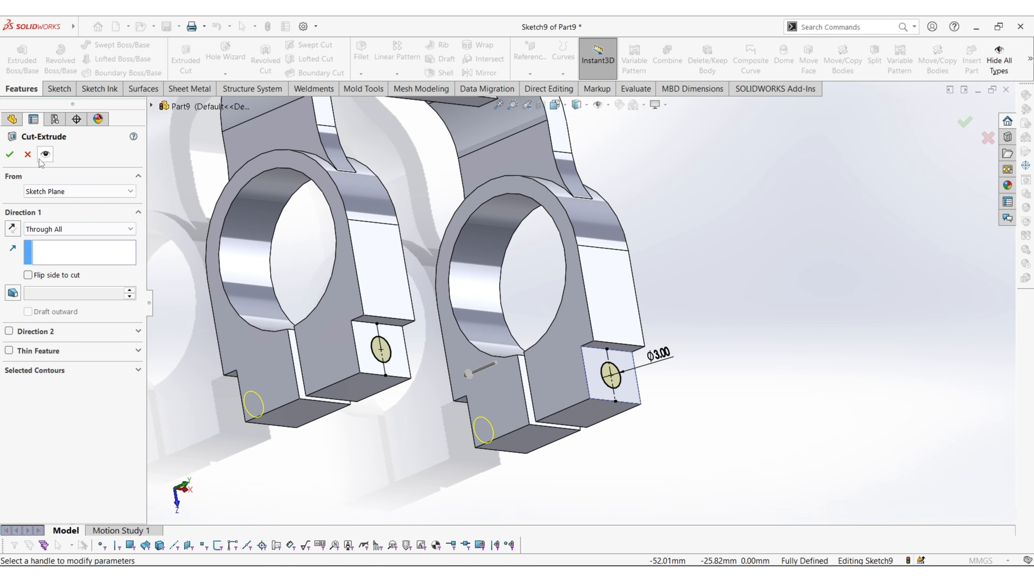
pyautogui.click(10, 155)
pyautogui.moveTo(650, 463); pyautogui.dragTo(494, 341, button='middle')
pyautogui.scroll(2, 494, 340)
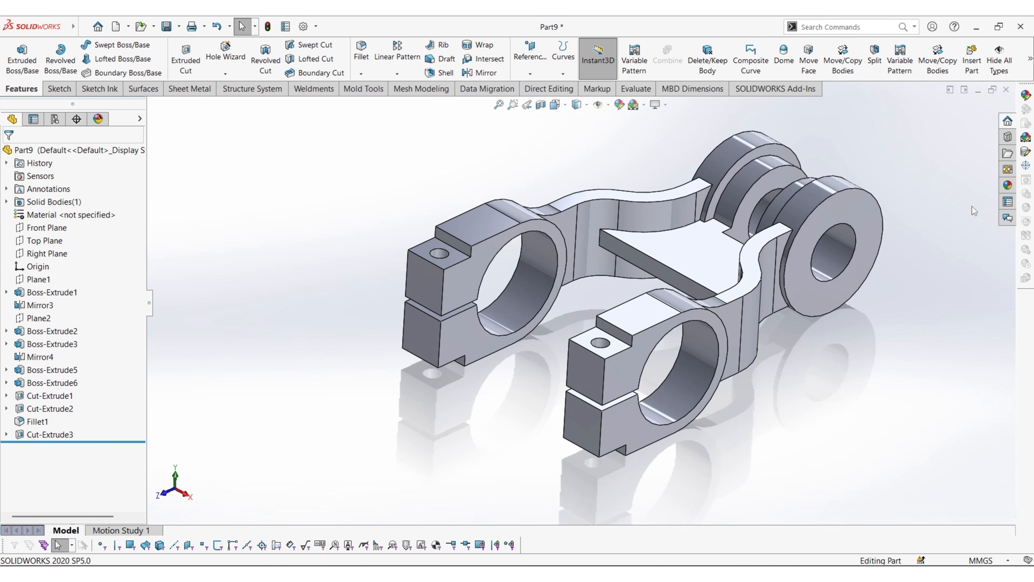
pyautogui.moveTo(974, 211); pyautogui.dragTo(743, 329, button='middle')
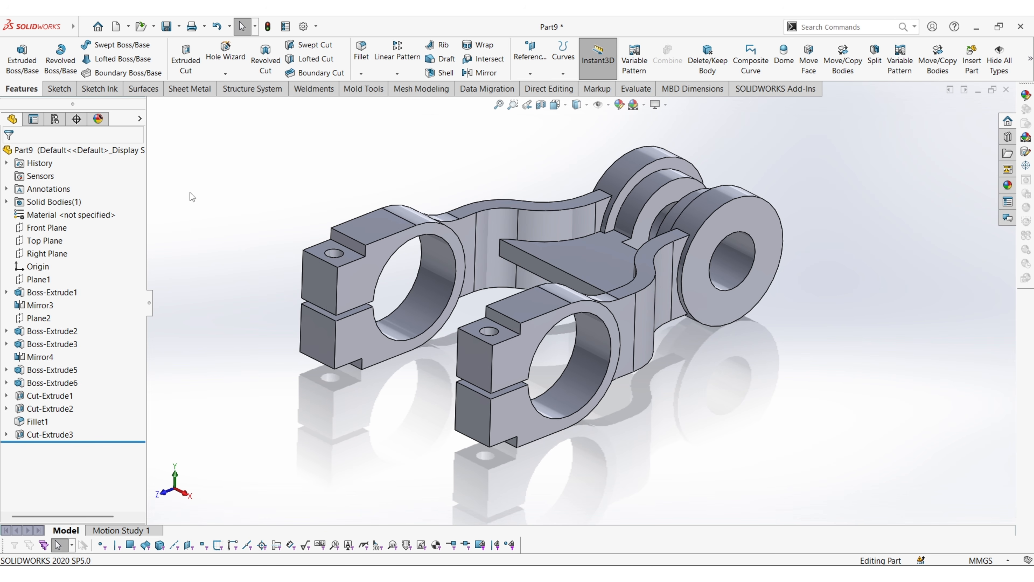
# Set the whole part's appearance colour to RGB 74, 165, 255.
pyautogui.click(619, 105)
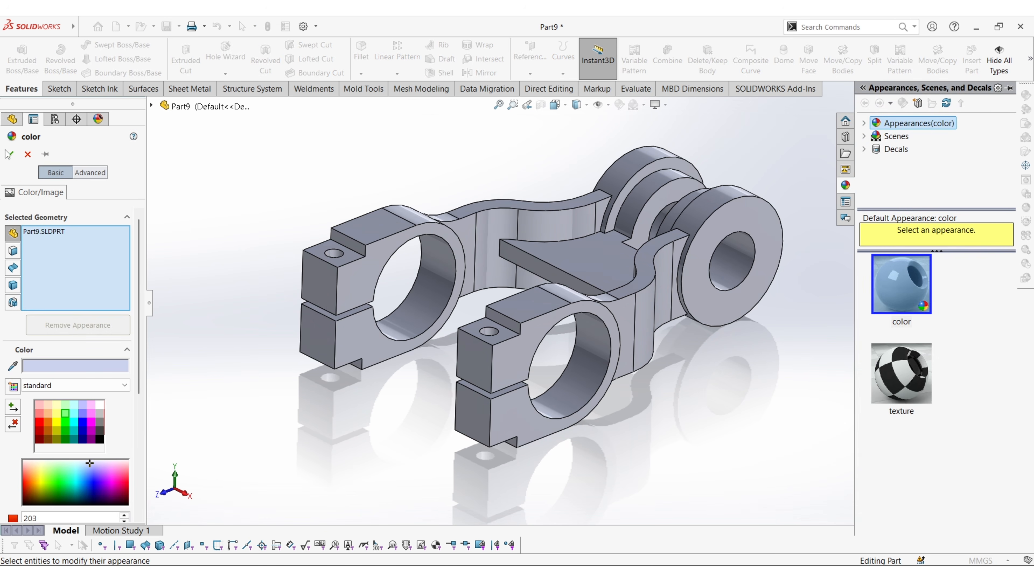
pyautogui.scroll(-5, 136, 372)
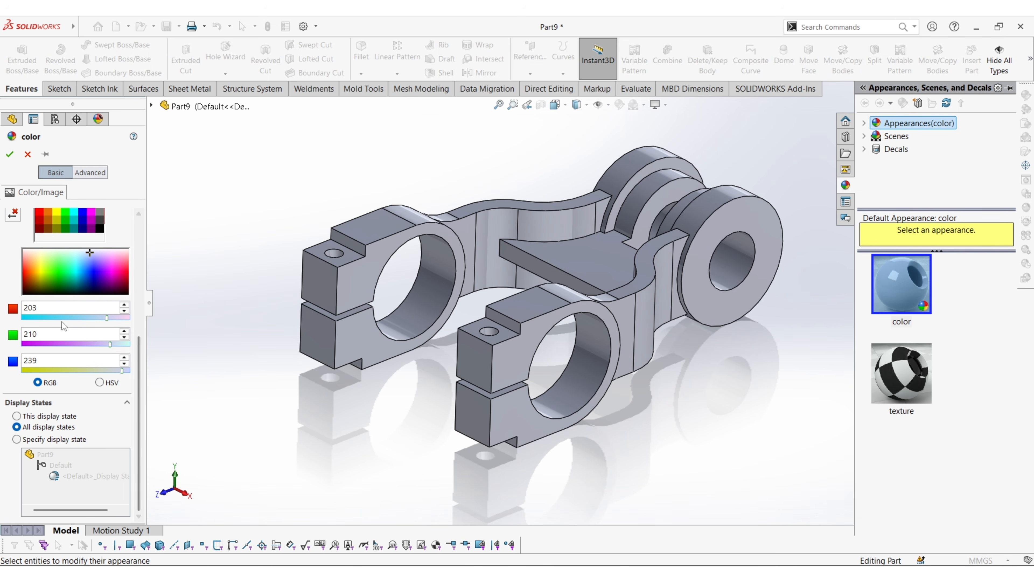
pyautogui.click(60, 307)
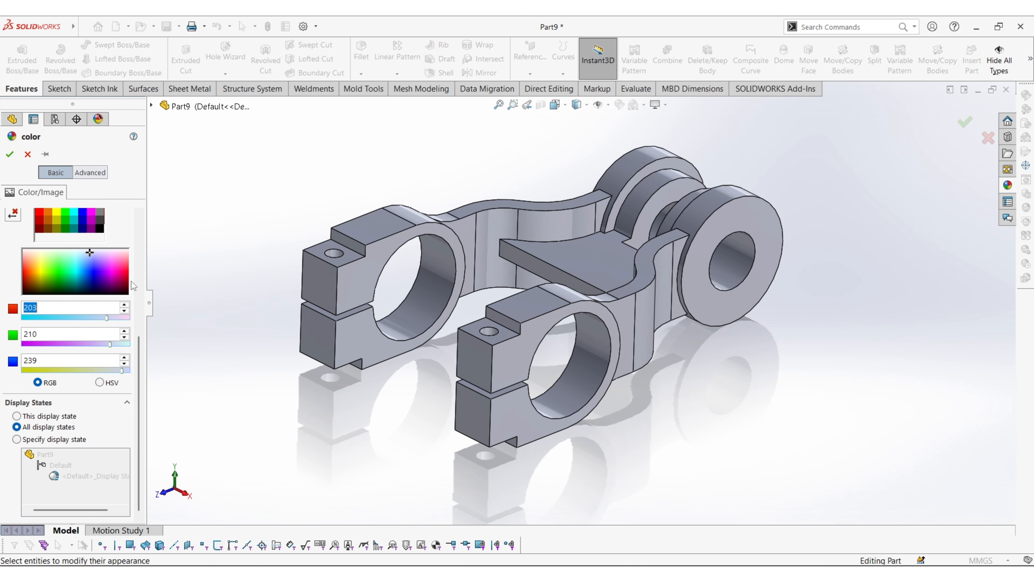
pyautogui.write('74')
pyautogui.click(76, 332)
pyautogui.write('165')
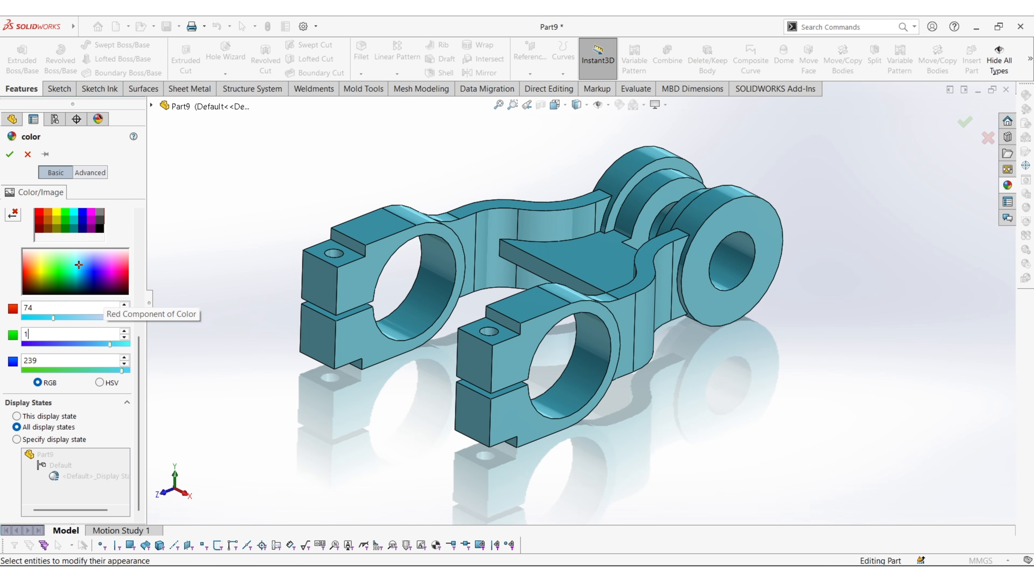
pyautogui.click(84, 356)
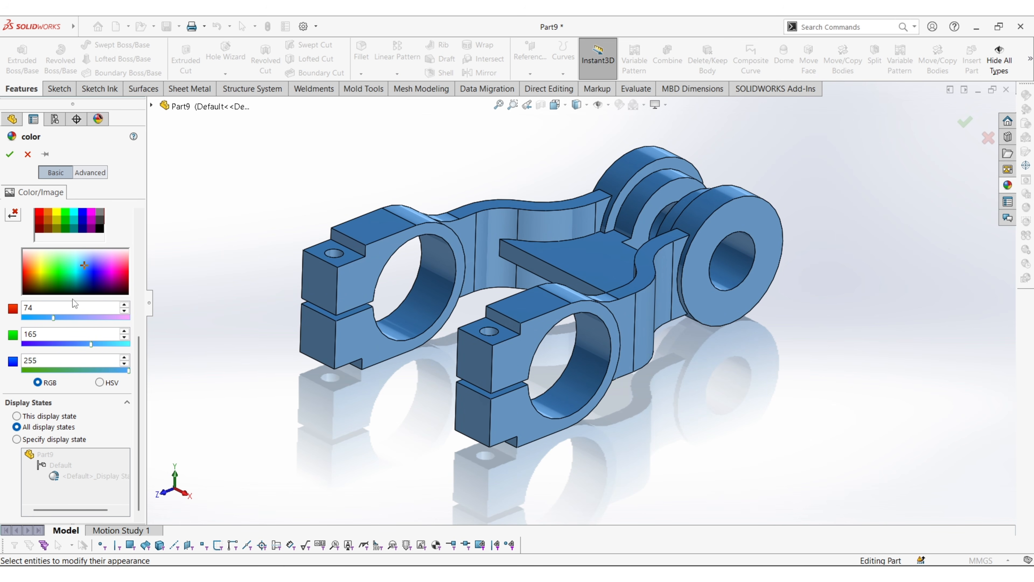
pyautogui.click(10, 154)
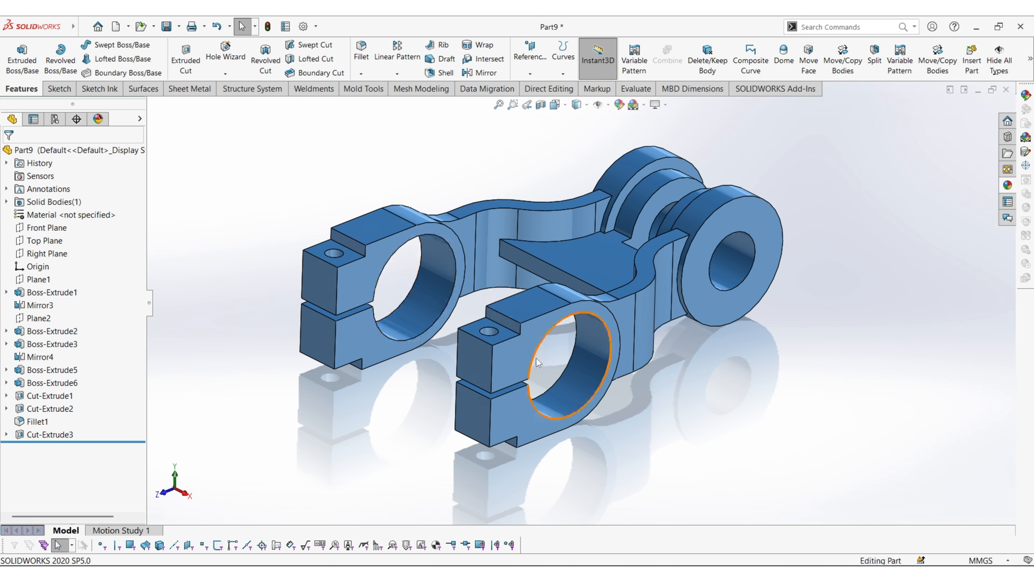
# Select both clamp bore faces and the upper and lower slit faces of the right fork block.
pyautogui.scroll(1, 535, 368)
pyautogui.moveTo(759, 302); pyautogui.dragTo(717, 239, button='middle')
pyautogui.scroll(-1, 715, 238)
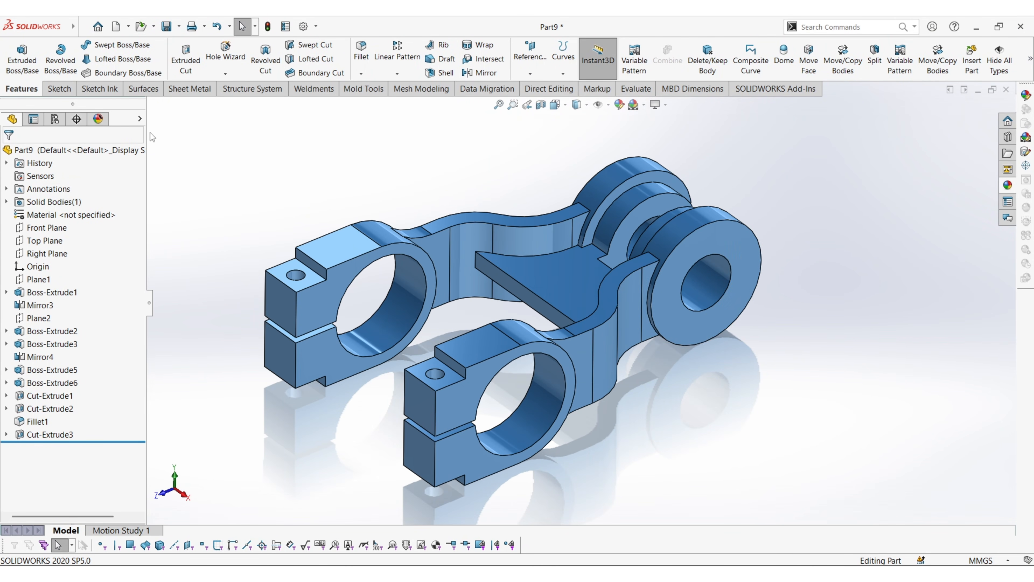
pyautogui.click(395, 312)
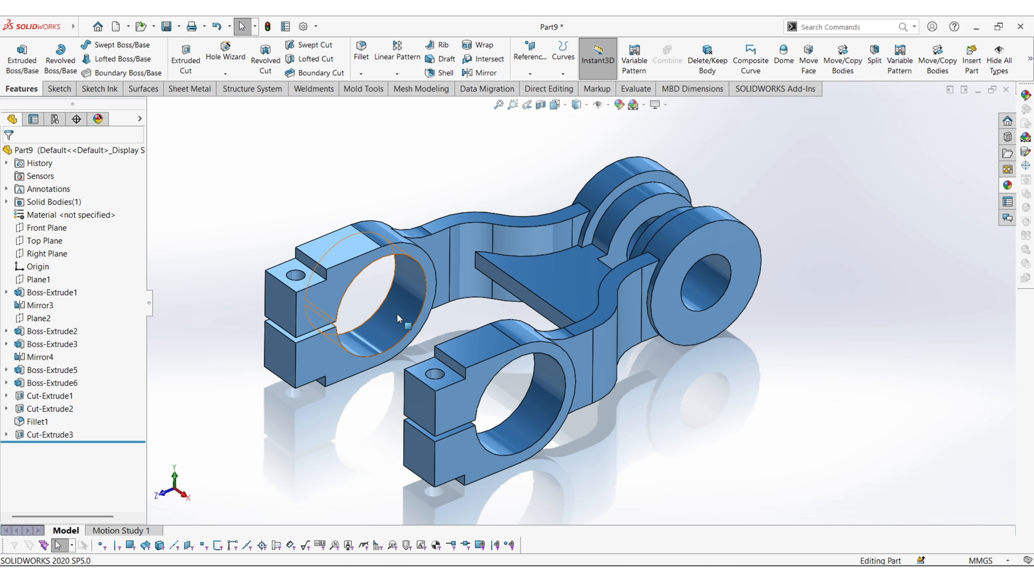
pyautogui.keyDown('ctrl'); pyautogui.click(525, 421); pyautogui.keyUp('ctrl')
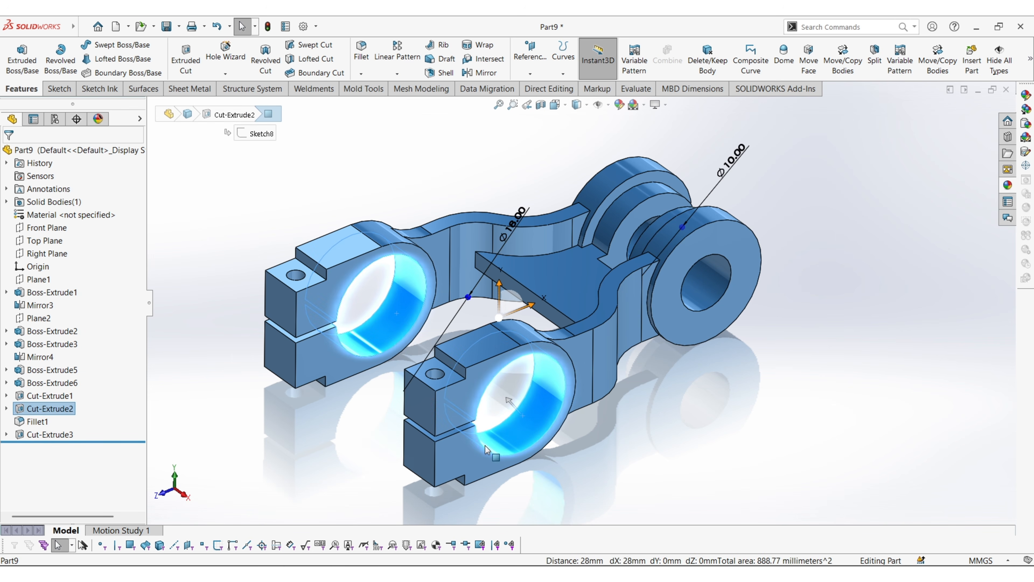
pyautogui.scroll(-5, 485, 445)
pyautogui.keyDown('ctrl'); pyautogui.click(431, 321); pyautogui.keyUp('ctrl')
pyautogui.moveTo(490, 415); pyautogui.dragTo(485, 294, button='middle')
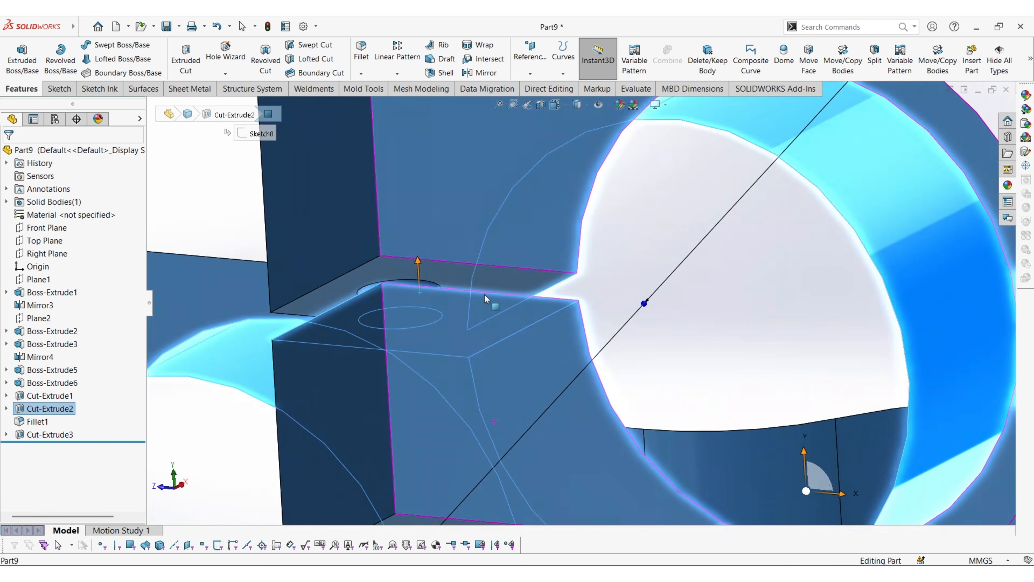
pyautogui.keyDown('ctrl'); pyautogui.click(489, 277); pyautogui.keyUp('ctrl')
pyautogui.scroll(2, 588, 289)
pyautogui.moveTo(588, 288); pyautogui.dragTo(447, 359, button='middle')
pyautogui.scroll(-5, 444, 359)
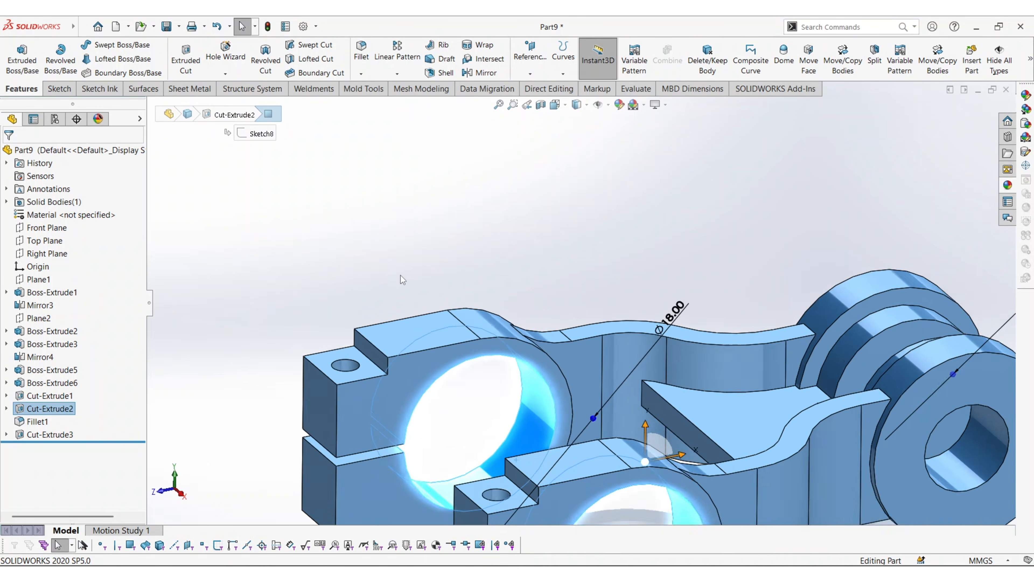
# Add the clamping-hole faces on both fork blocks and the left block's slit faces to the selection.
pyautogui.click(433, 322)
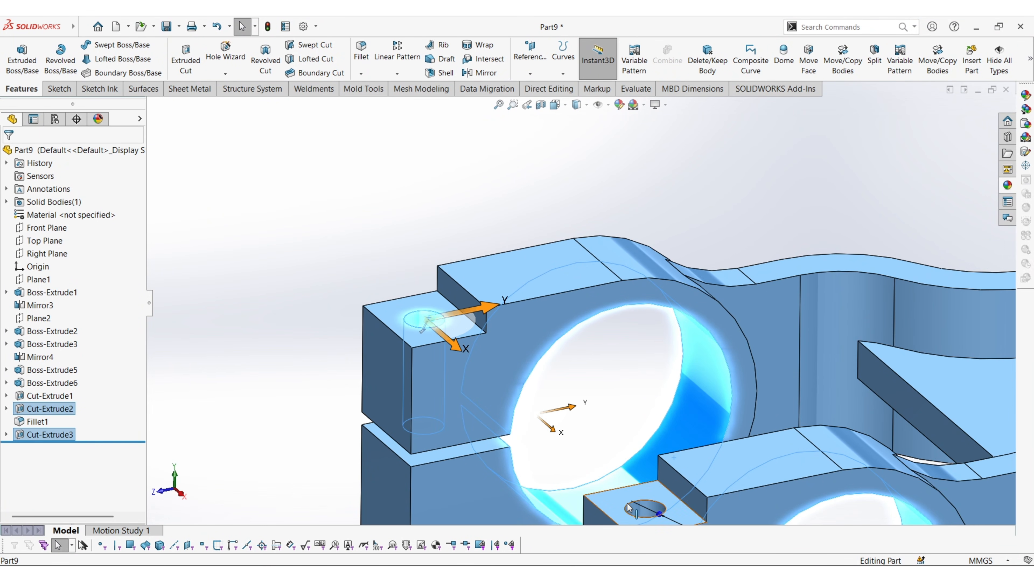
pyautogui.keyDown('ctrl'); pyautogui.click(636, 510); pyautogui.keyUp('ctrl')
pyautogui.scroll(-5, 472, 463)
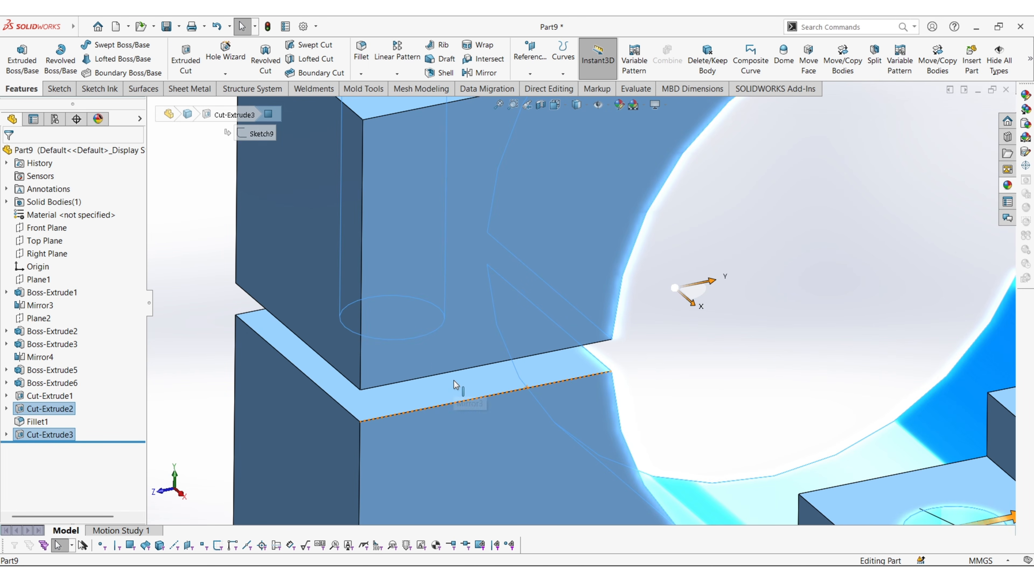
pyautogui.keyDown('ctrl'); pyautogui.click(454, 381); pyautogui.keyUp('ctrl')
pyautogui.moveTo(503, 463); pyautogui.dragTo(495, 374, button='middle')
pyautogui.keyDown('ctrl'); pyautogui.click(488, 370); pyautogui.keyUp('ctrl')
pyautogui.scroll(5, 432, 373)
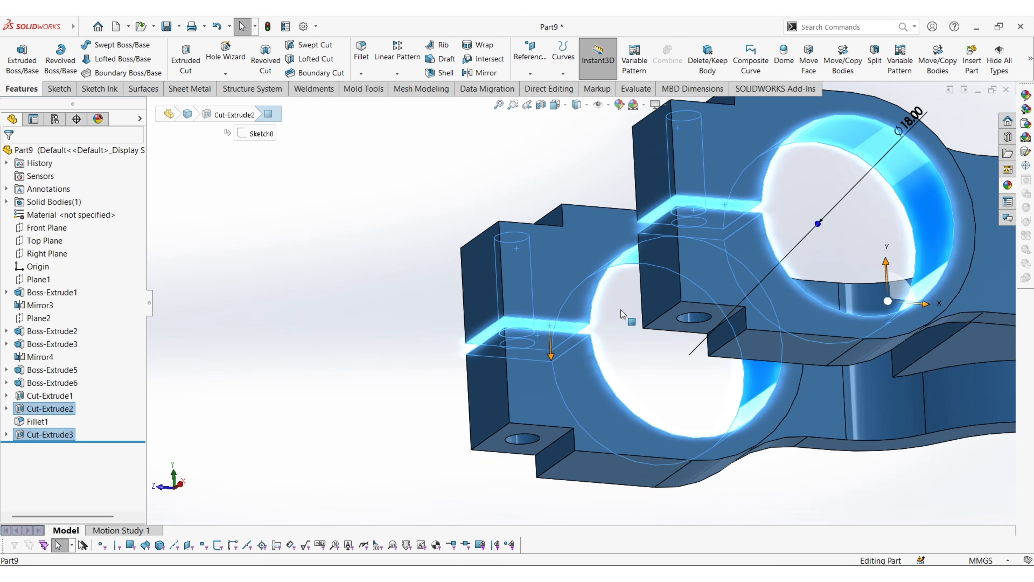
pyautogui.moveTo(627, 316); pyautogui.dragTo(631, 270, button='middle')
pyautogui.keyDown('ctrl'); pyautogui.click(697, 318); pyautogui.keyUp('ctrl')
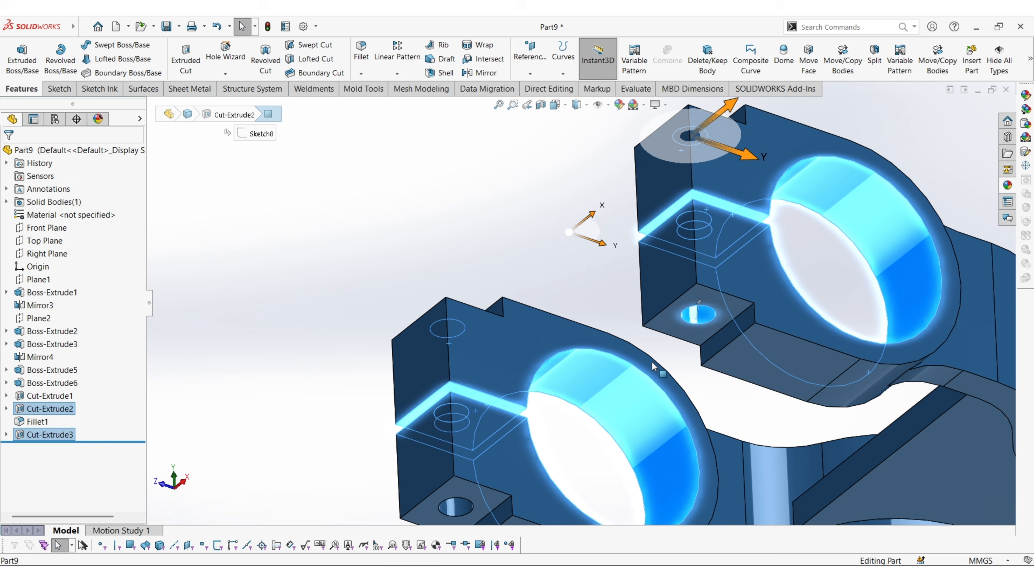
pyautogui.keyDown('ctrl'); pyautogui.click(466, 508); pyautogui.keyUp('ctrl')
# Add the hub bore faces to the selection and colour all the selected faces yellow.
pyautogui.scroll(5, 424, 431)
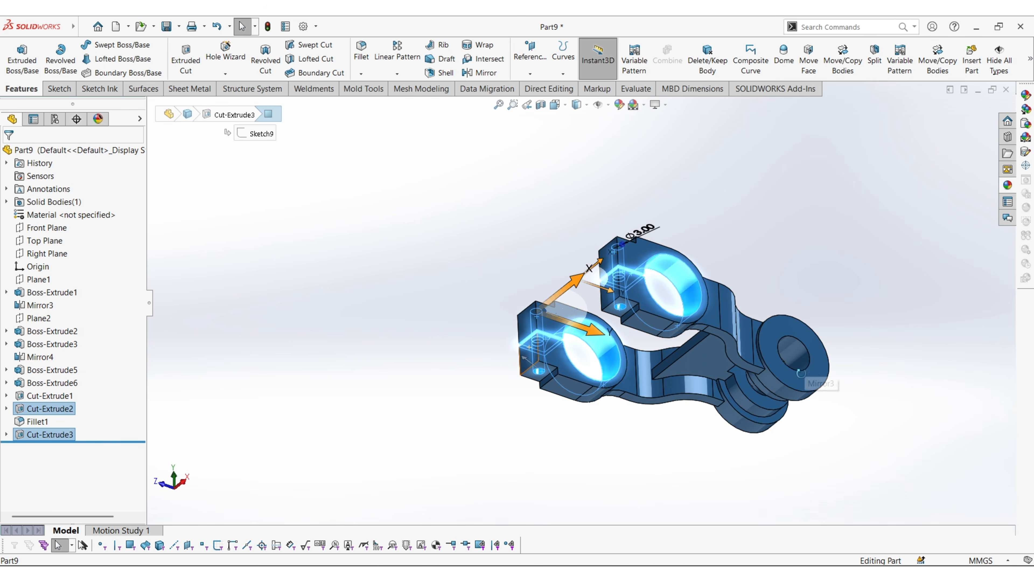
pyautogui.moveTo(804, 375); pyautogui.dragTo(798, 526, button='middle')
pyautogui.scroll(-5, 811, 362)
pyautogui.keyDown('ctrl'); pyautogui.click(691, 333); pyautogui.keyUp('ctrl')
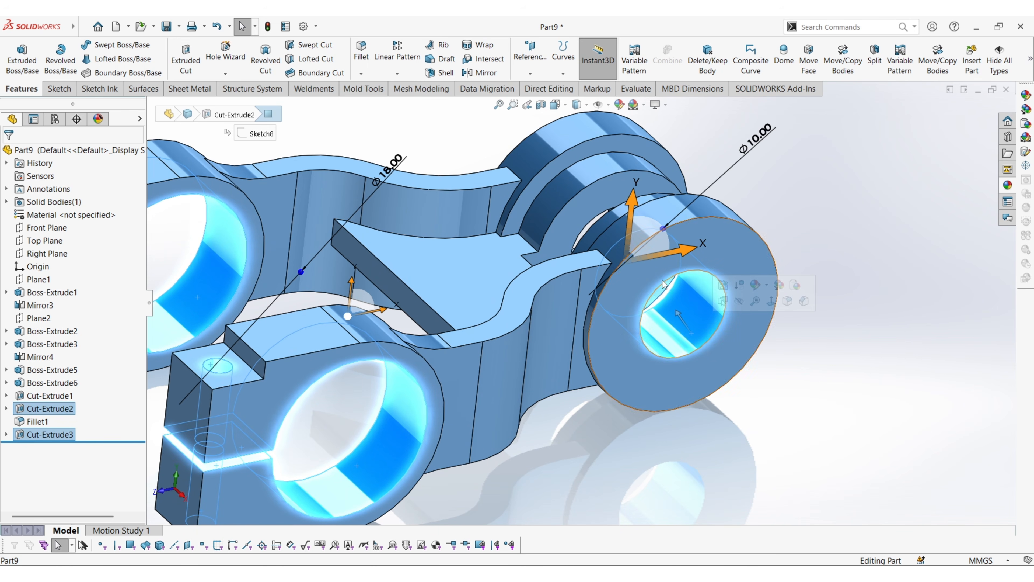
pyautogui.scroll(-5, 691, 333)
pyautogui.moveTo(651, 269); pyautogui.dragTo(632, 250, button='middle')
pyautogui.scroll(5, 631, 249)
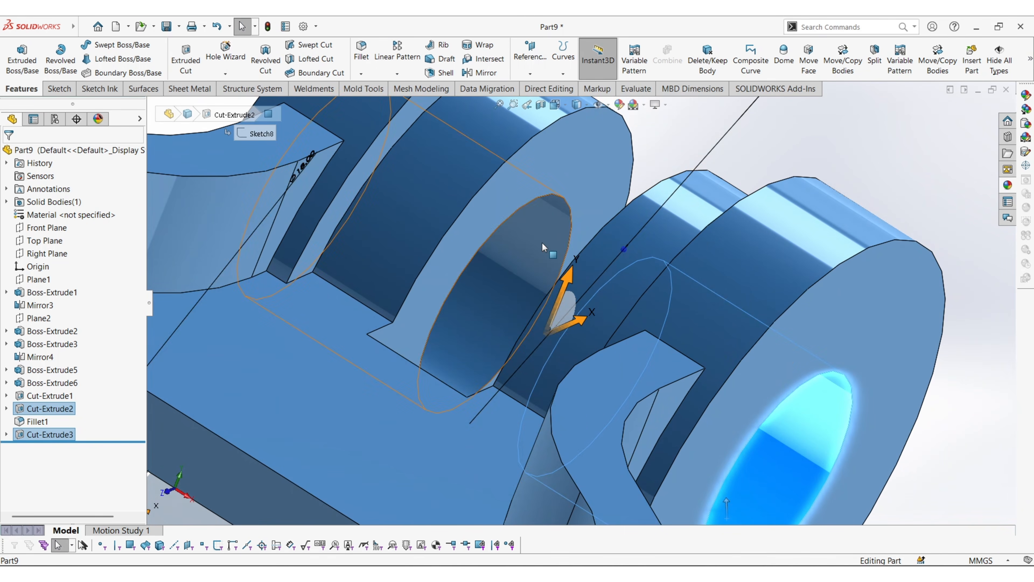
pyautogui.moveTo(587, 283); pyautogui.dragTo(720, 325, button='middle')
pyautogui.scroll(-3, 719, 325)
pyautogui.scroll(4, 719, 322)
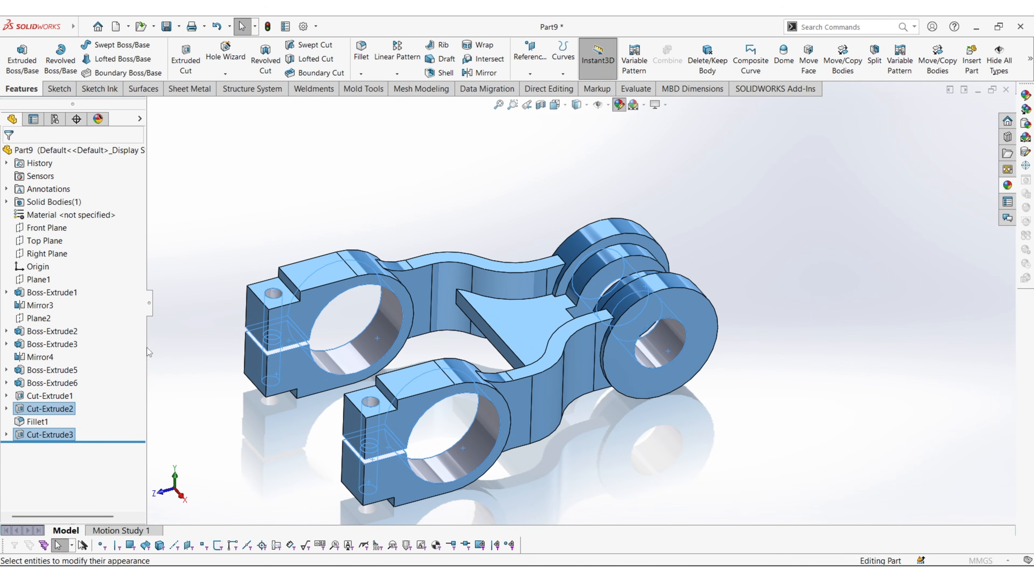
pyautogui.click(57, 423)
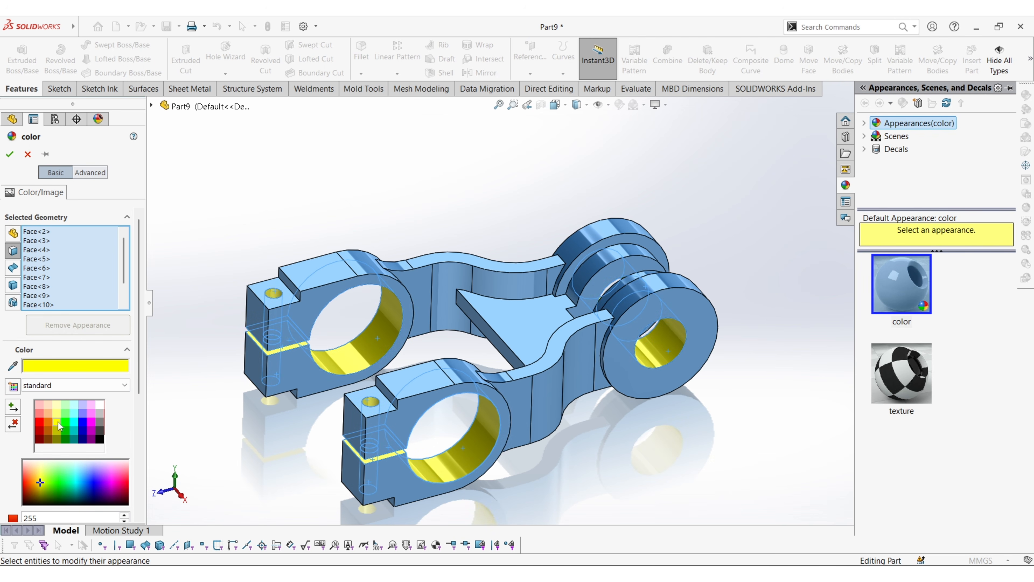
pyautogui.click(10, 155)
# Change the display scene to a plain white background without floor reflections.
pyautogui.scroll(2, 711, 366)
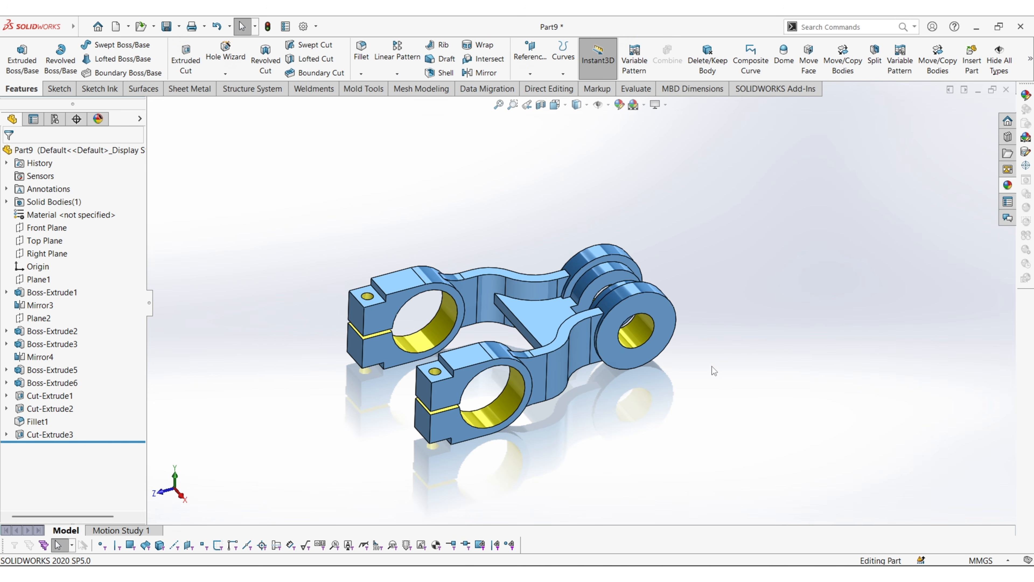
pyautogui.moveTo(711, 366); pyautogui.dragTo(690, 308, button='middle')
pyautogui.scroll(-3, 616, 374)
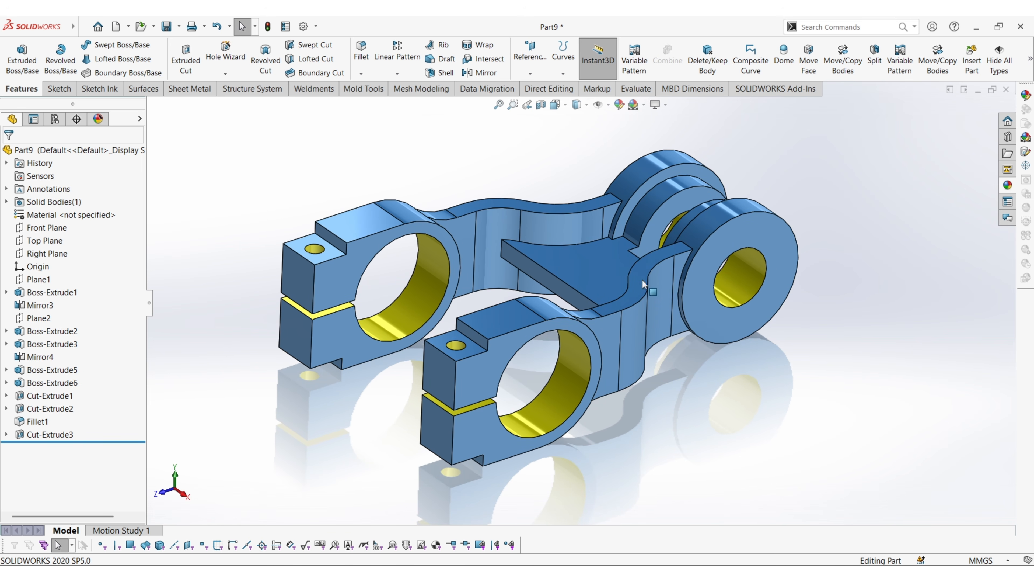
pyautogui.click(645, 106)
pyautogui.click(733, 51)
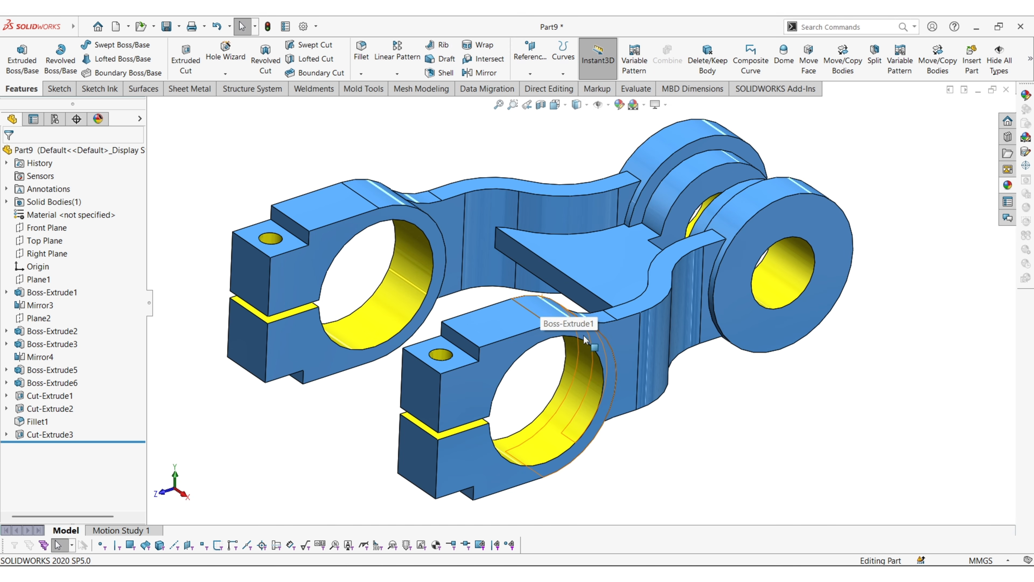
pyautogui.moveTo(626, 366); pyautogui.dragTo(701, 307, button='middle')
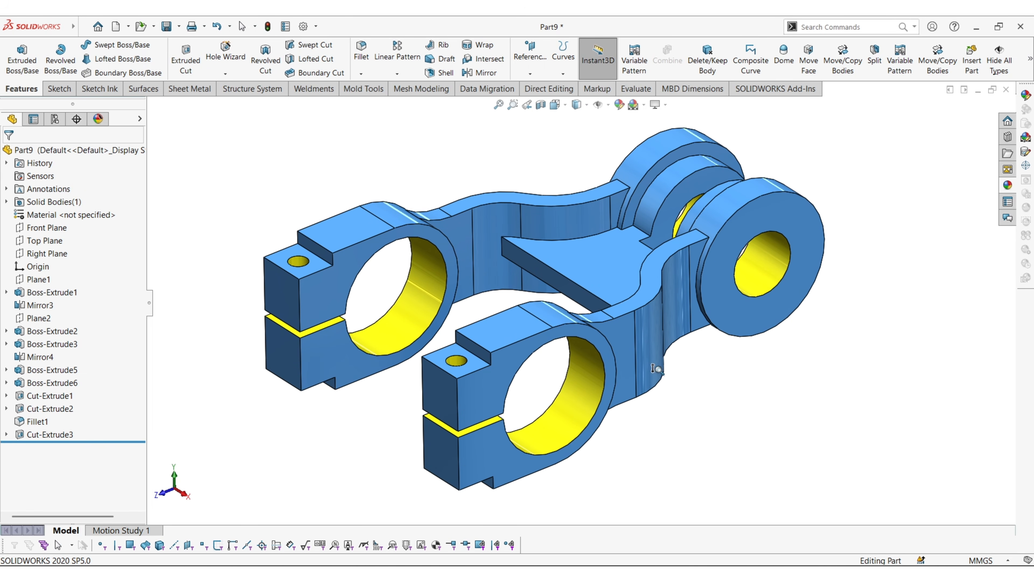
pyautogui.moveTo(702, 372)
pyautogui.mouseDown(button='middle')
pyautogui.moveTo(711, 386)
pyautogui.moveTo(721, 377)
pyautogui.mouseUp(button='middle')
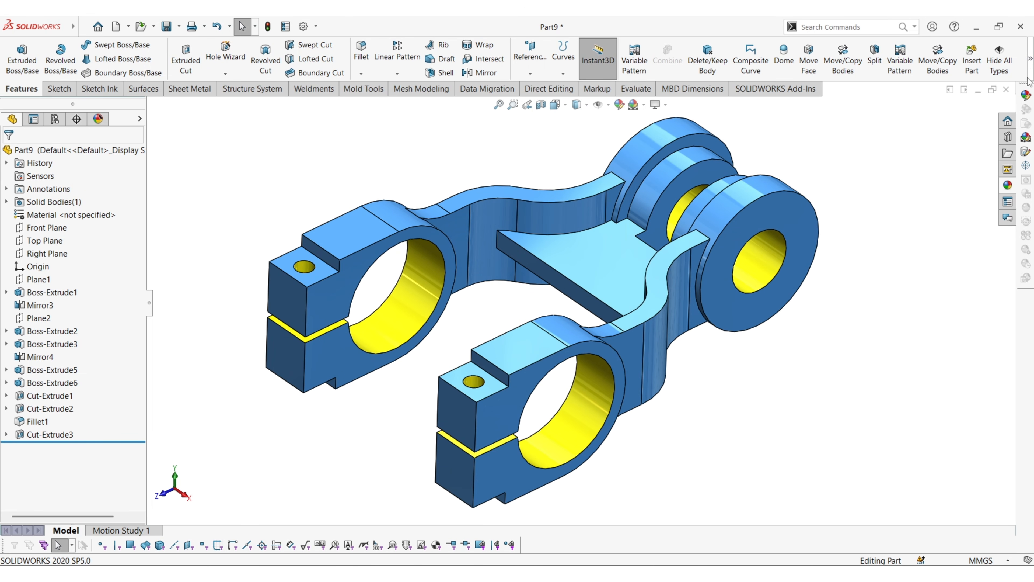